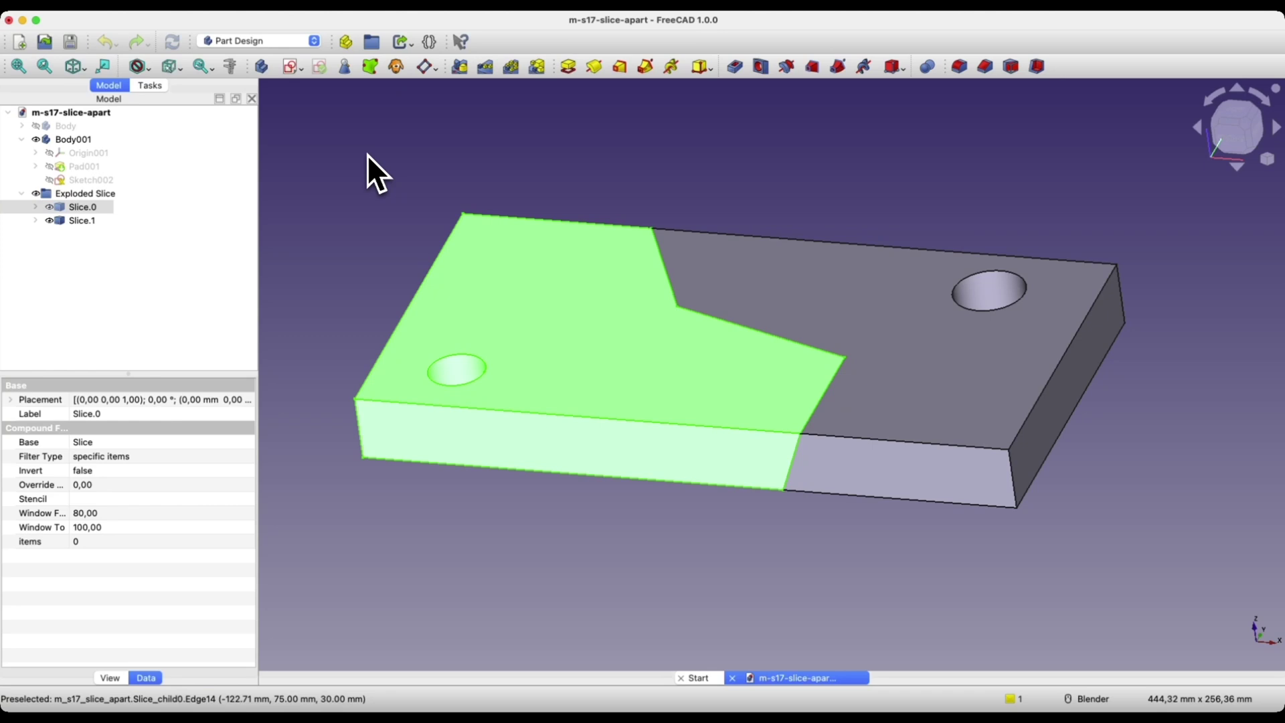
# Close the sliced plate document without saving and start a new Parametric Part
pyautogui.click(731, 679)
pyautogui.click(608, 367)
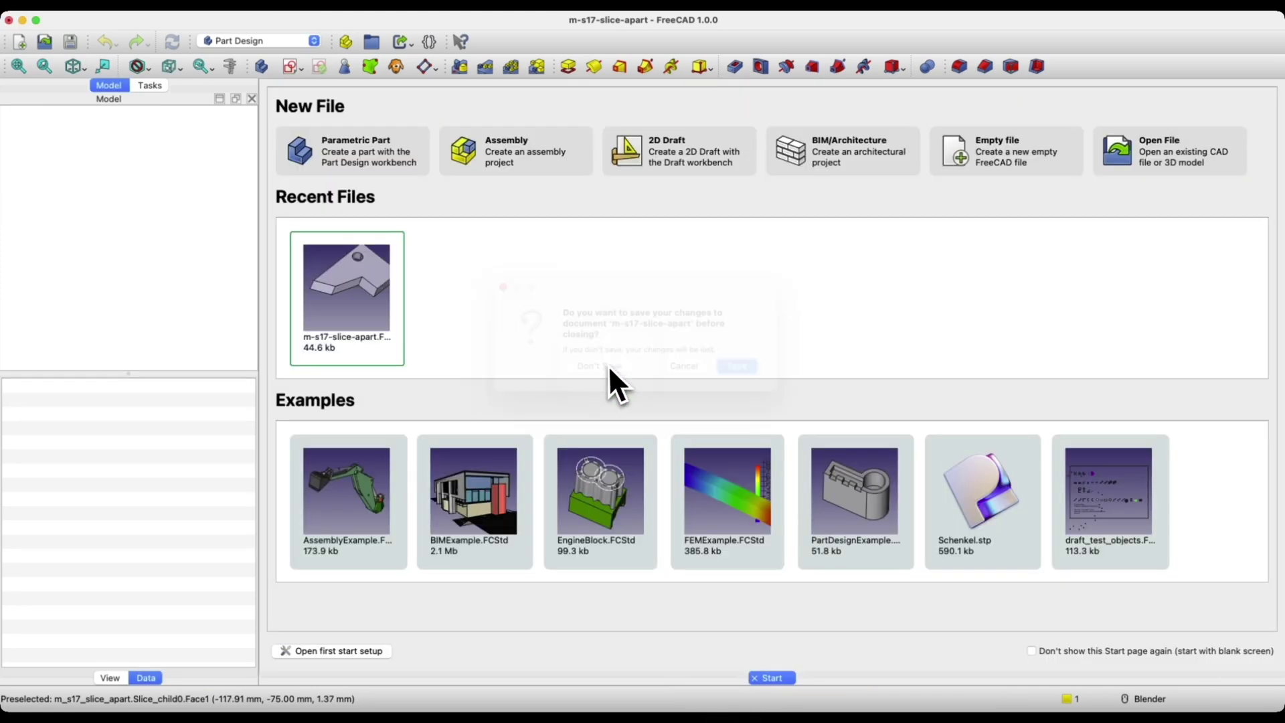
pyautogui.click(346, 150)
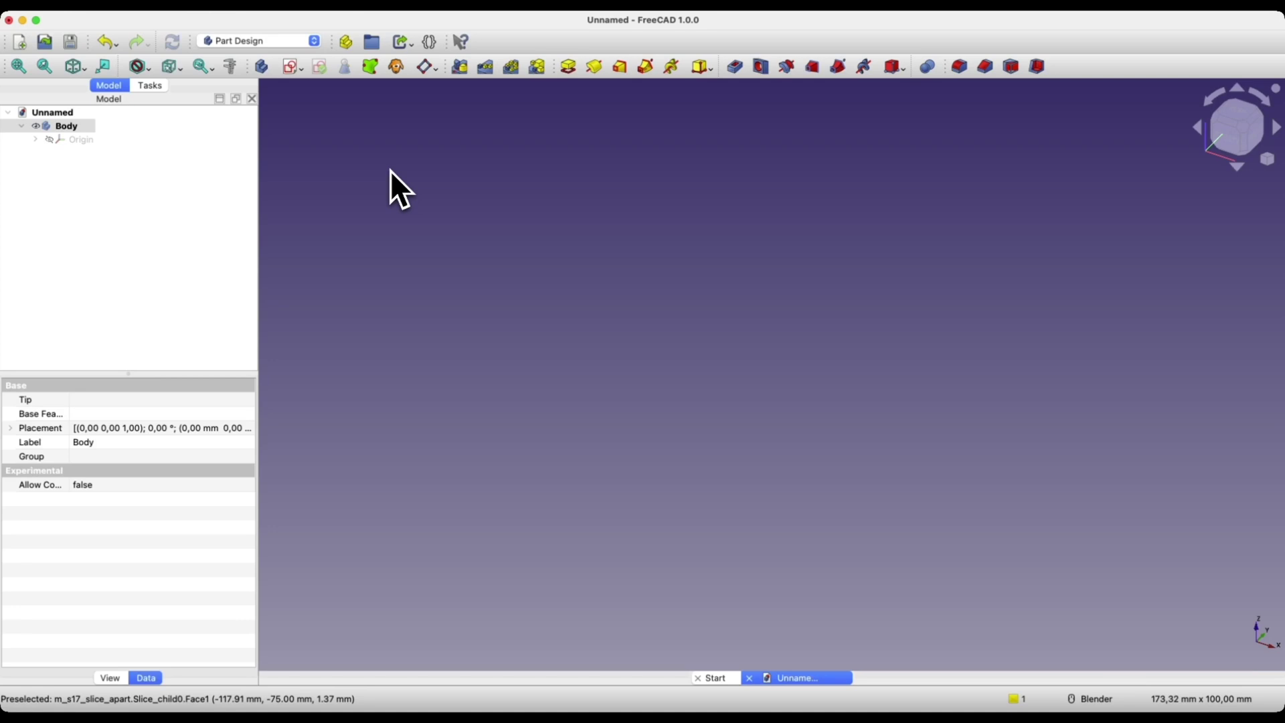
# On an XY-plane sketch, draw a 150 × 70 mm rectangle from the origin
pyautogui.click(290, 69)
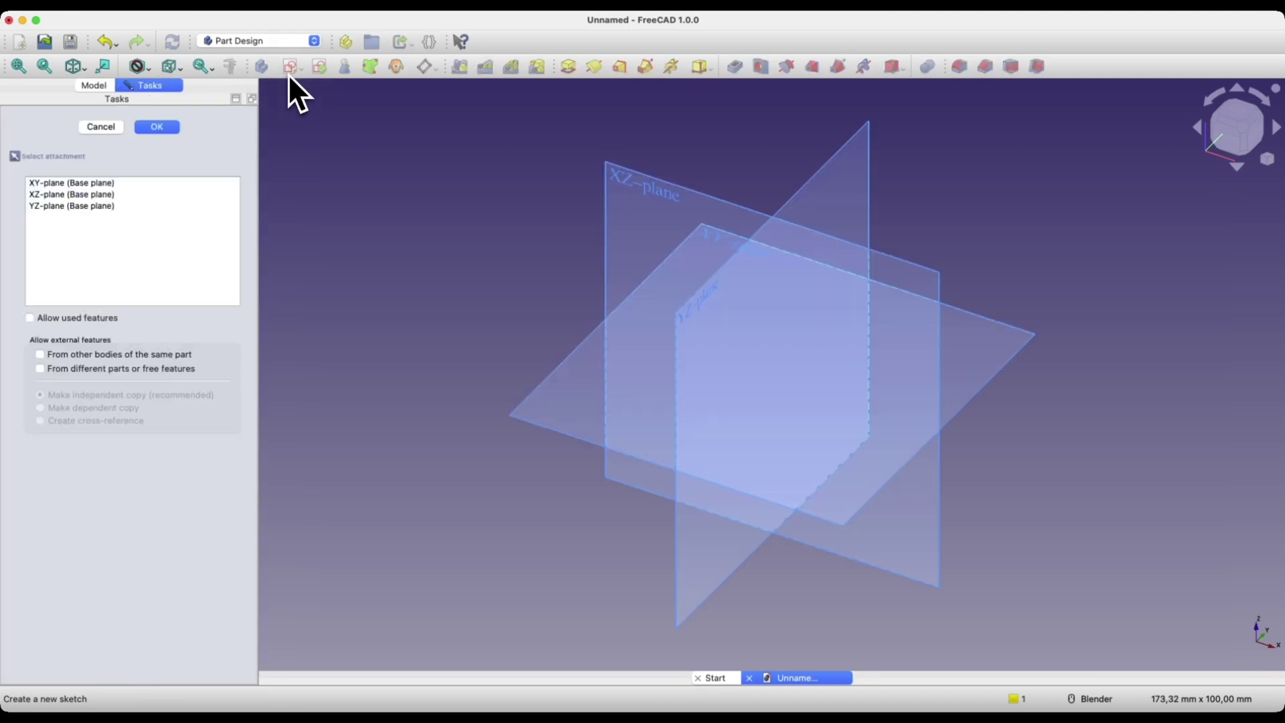
pyautogui.click(709, 251)
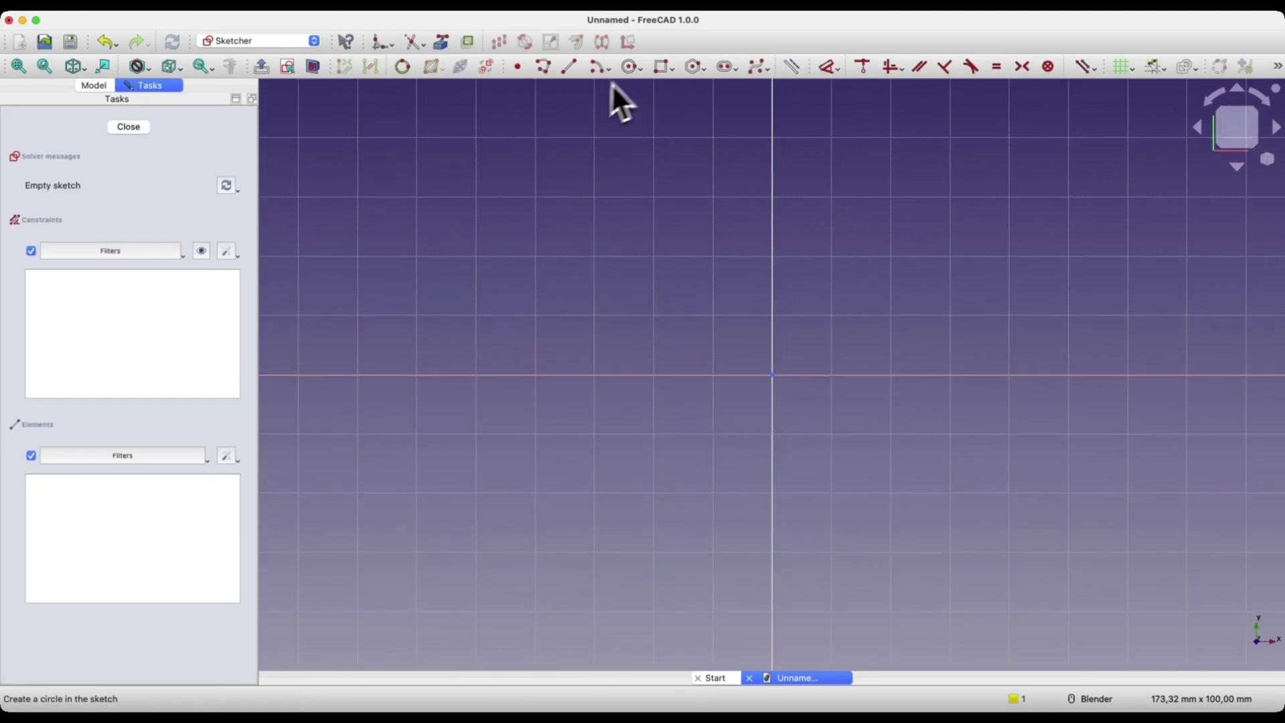
pyautogui.click(659, 67)
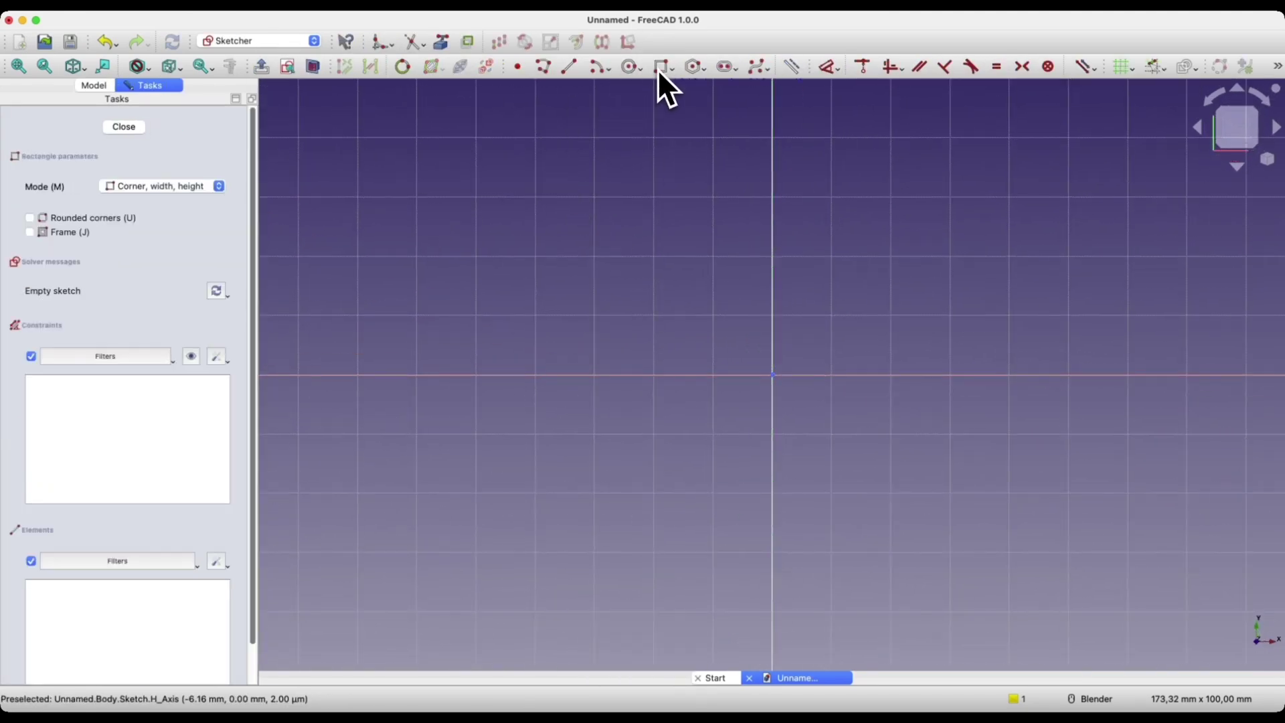
pyautogui.click(773, 374)
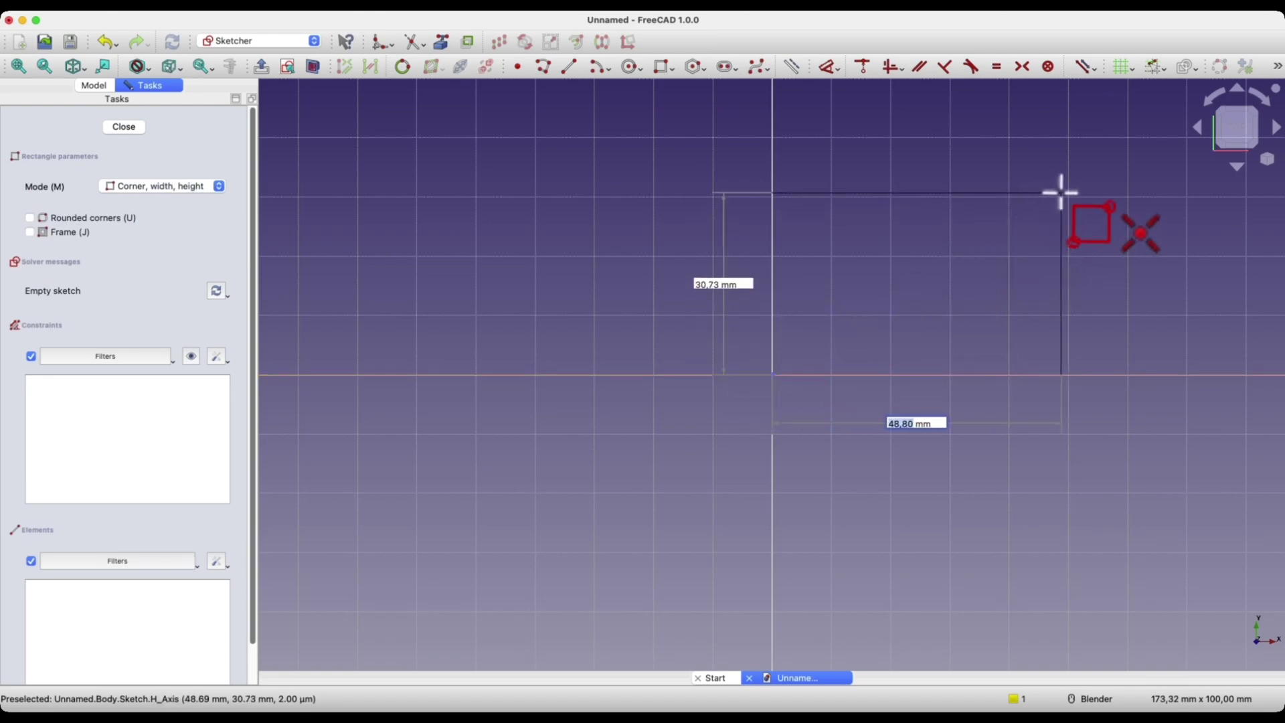
pyautogui.write('150')
pyautogui.press('Tab')
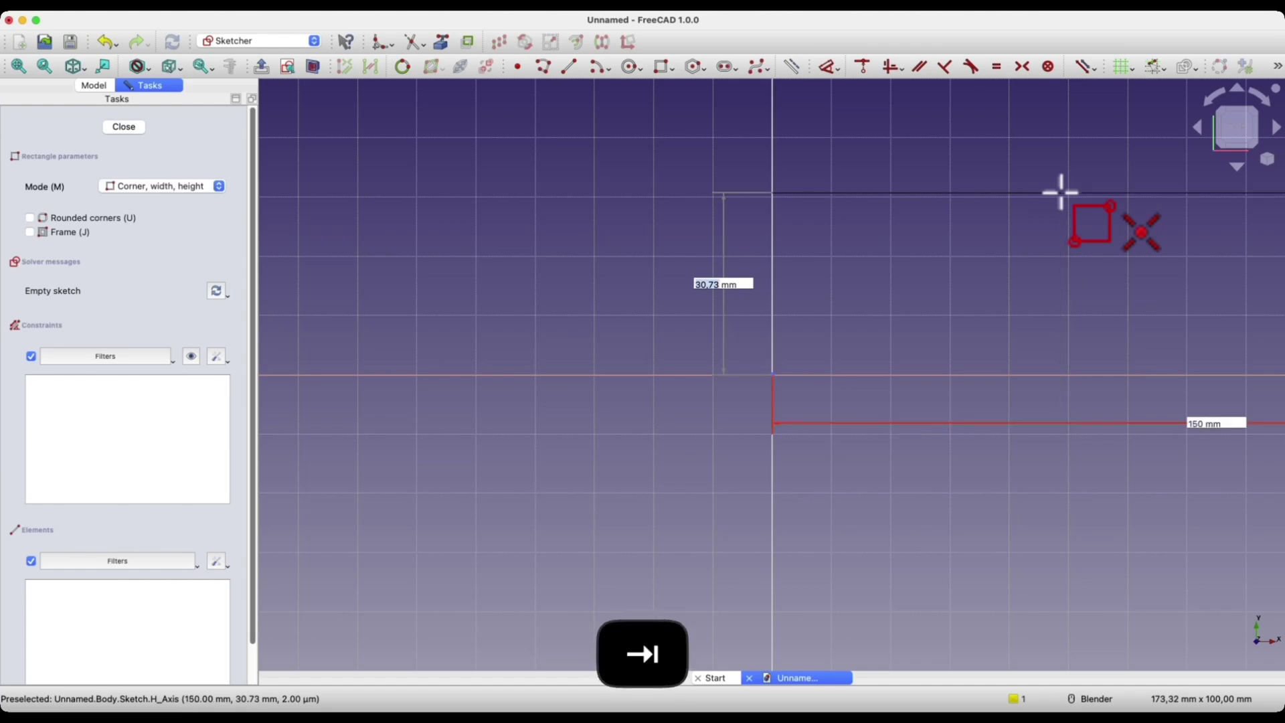
pyautogui.write('70')
pyautogui.press('Return')
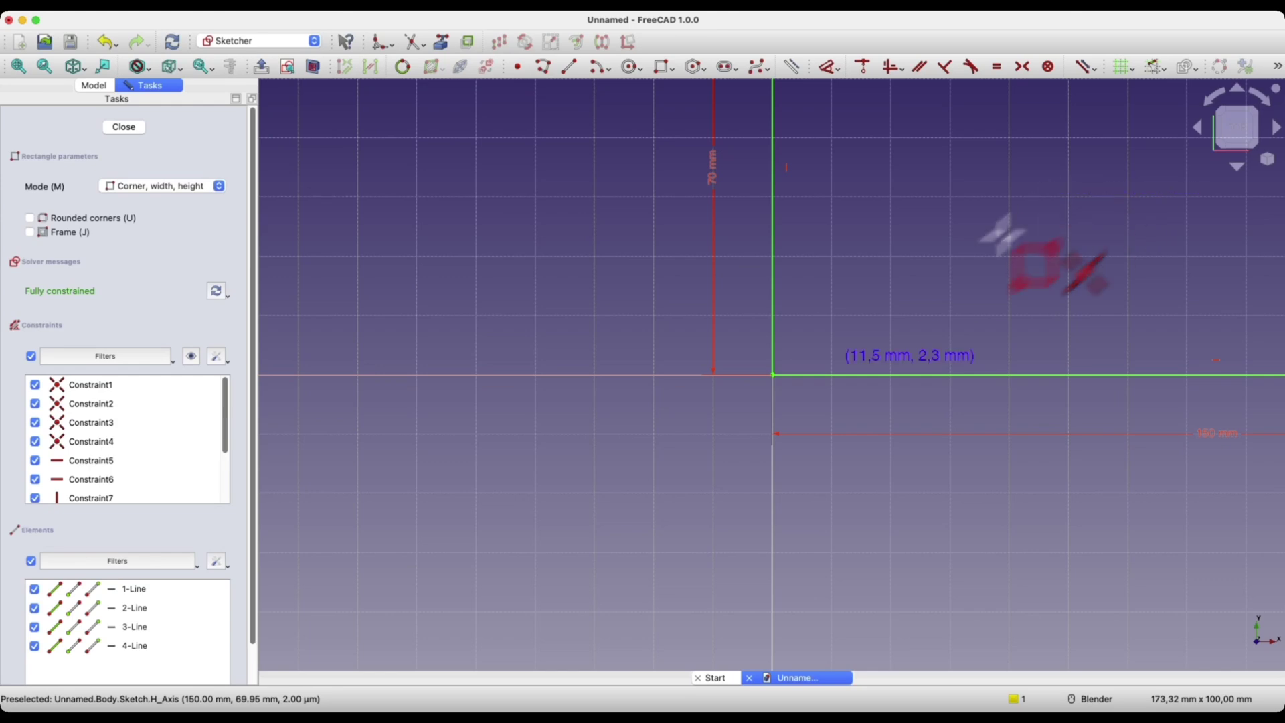
# Add three circles inside the rectangle: lower left, top middle and right end
pyautogui.scroll(-5, 488, 352)
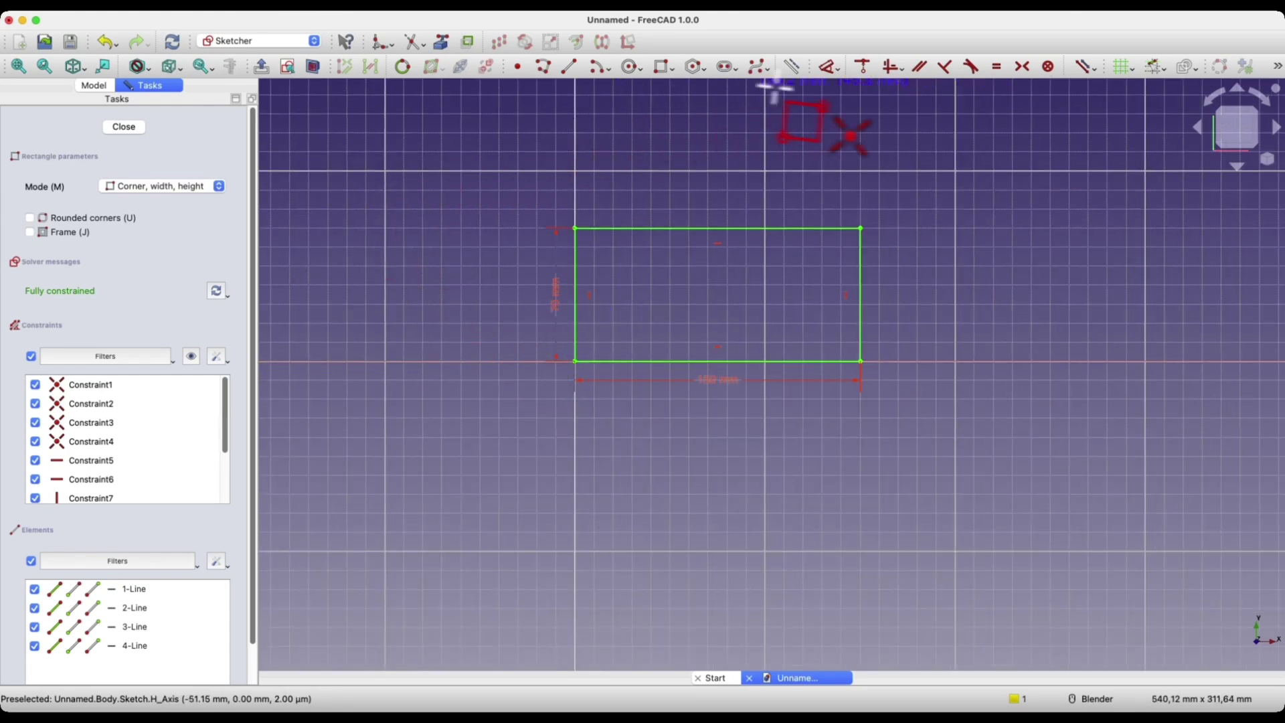
pyautogui.click(632, 68)
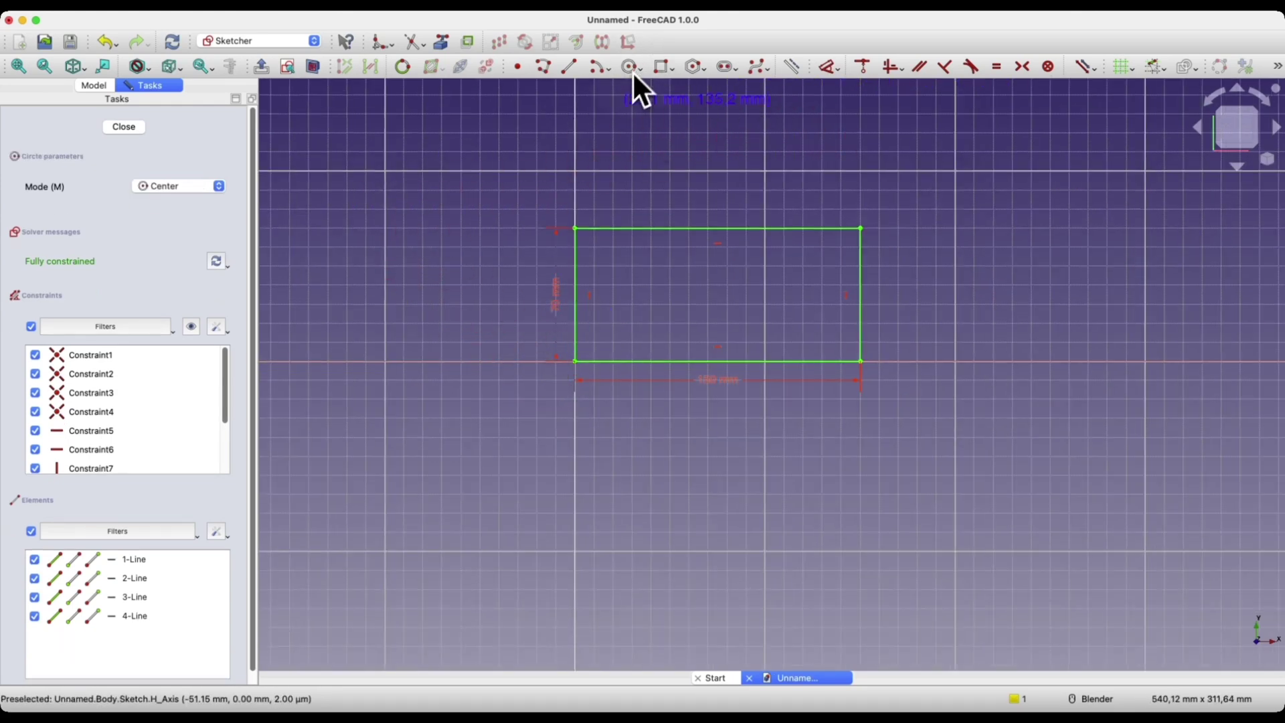
pyautogui.click(602, 336)
pyautogui.click(612, 341)
pyautogui.click(710, 269)
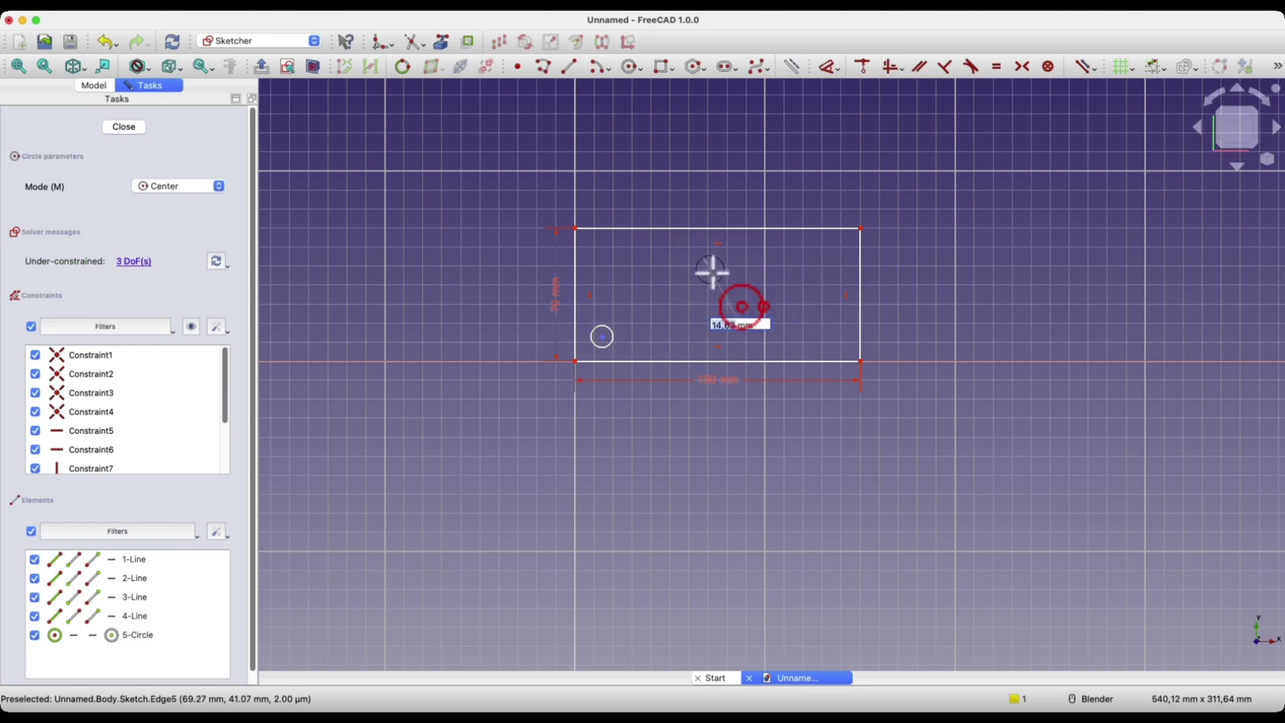
pyautogui.click(727, 275)
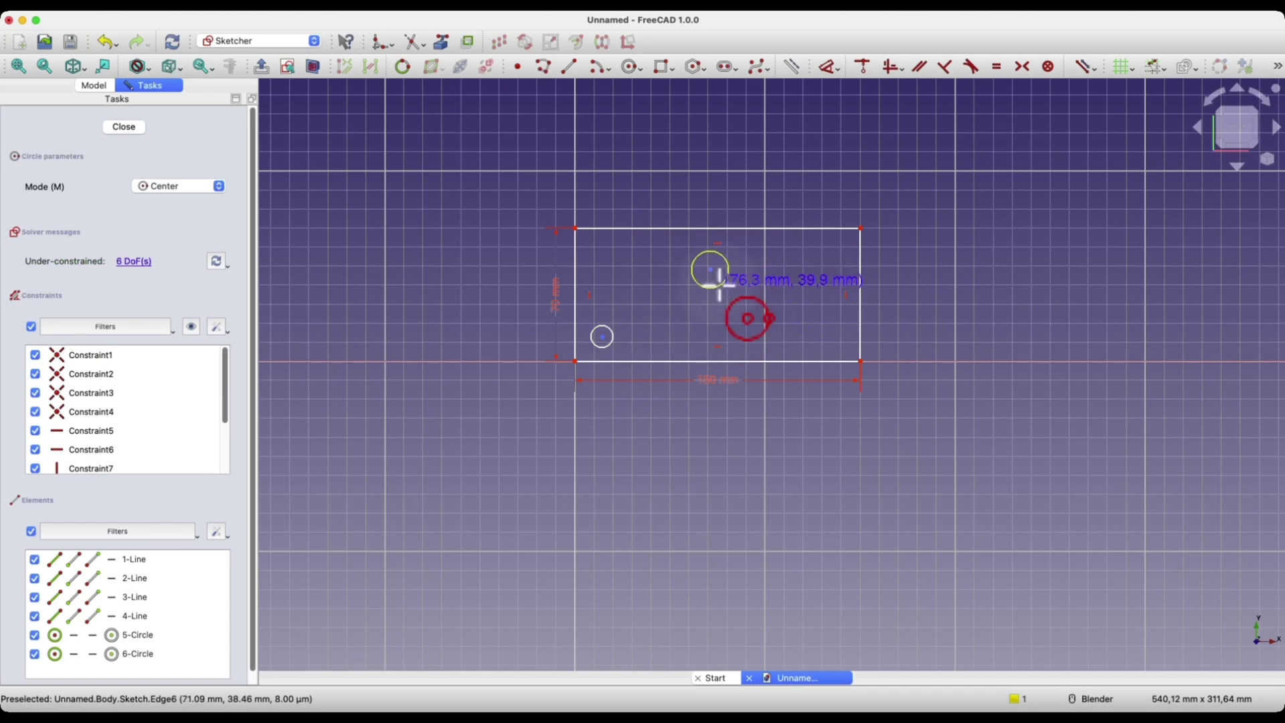
pyautogui.click(822, 313)
pyautogui.click(829, 326)
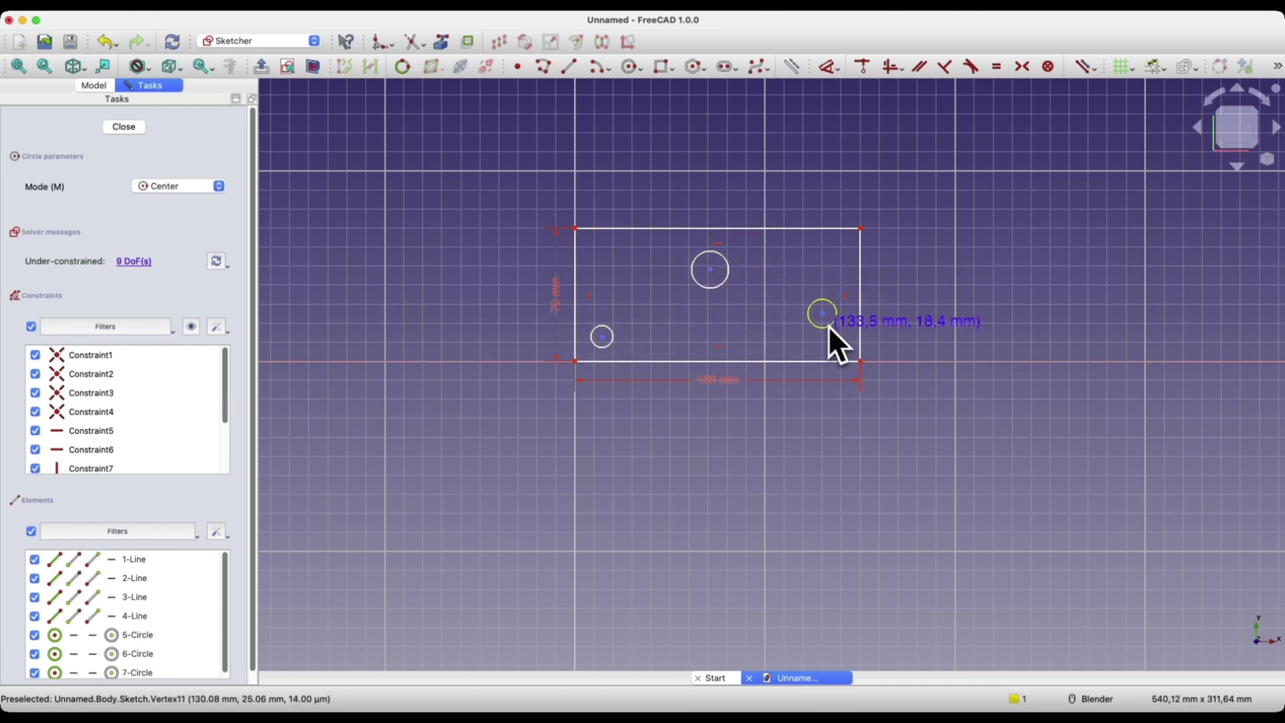
# Pad the plate sketch 10 mm into a solid with three holes
pyautogui.click(124, 127)
pyautogui.click(569, 70)
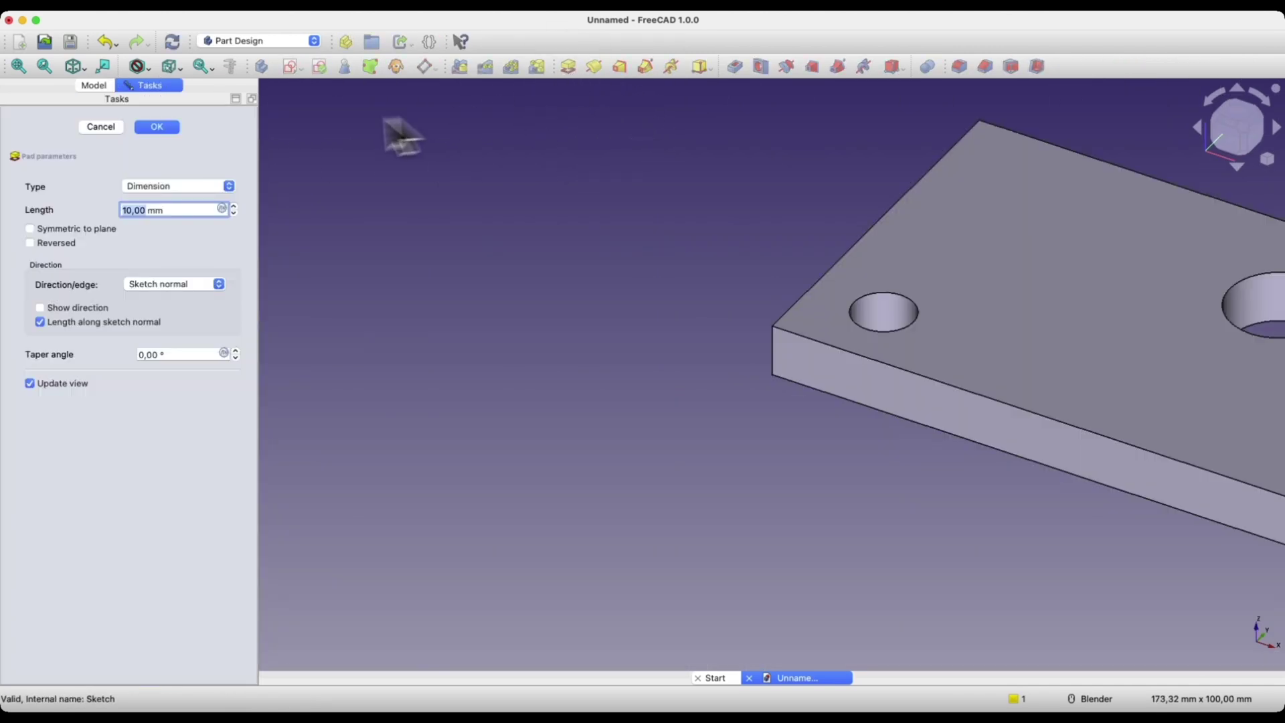
pyautogui.click(164, 126)
# Sketch a vertical line crossing the plate's top face from above to below
pyautogui.scroll(-3, 407, 263)
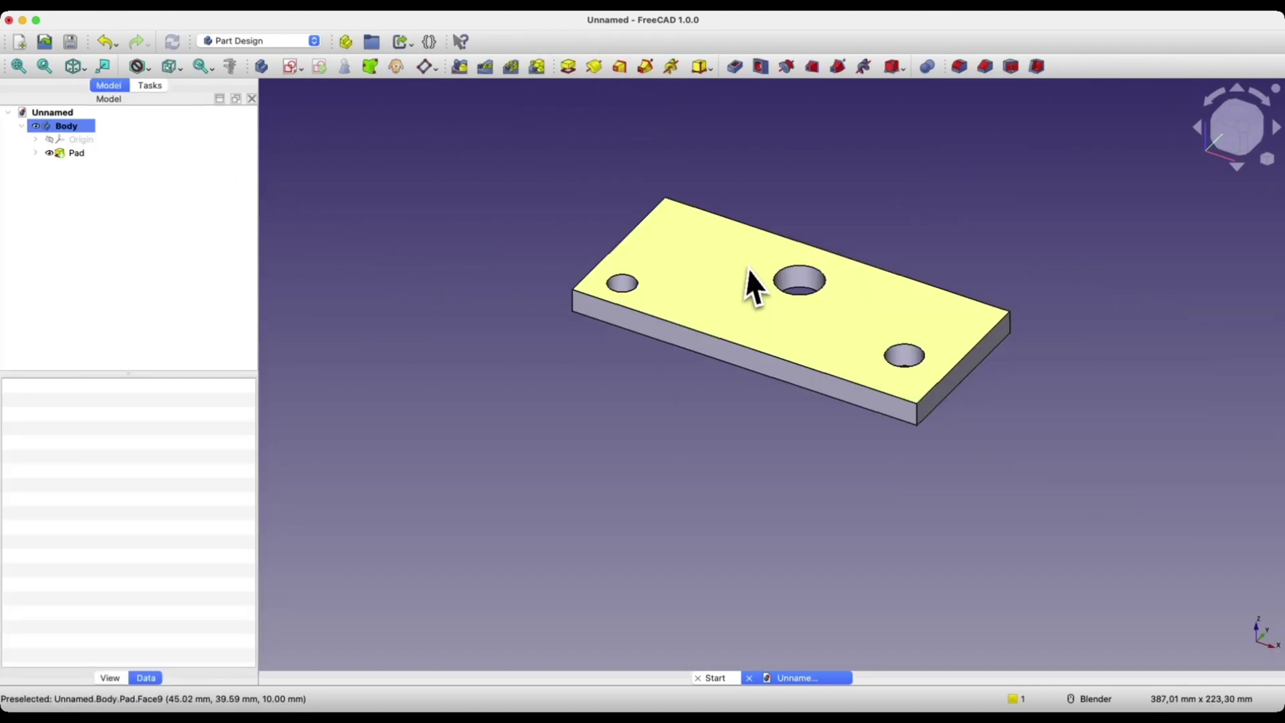
pyautogui.click(705, 244)
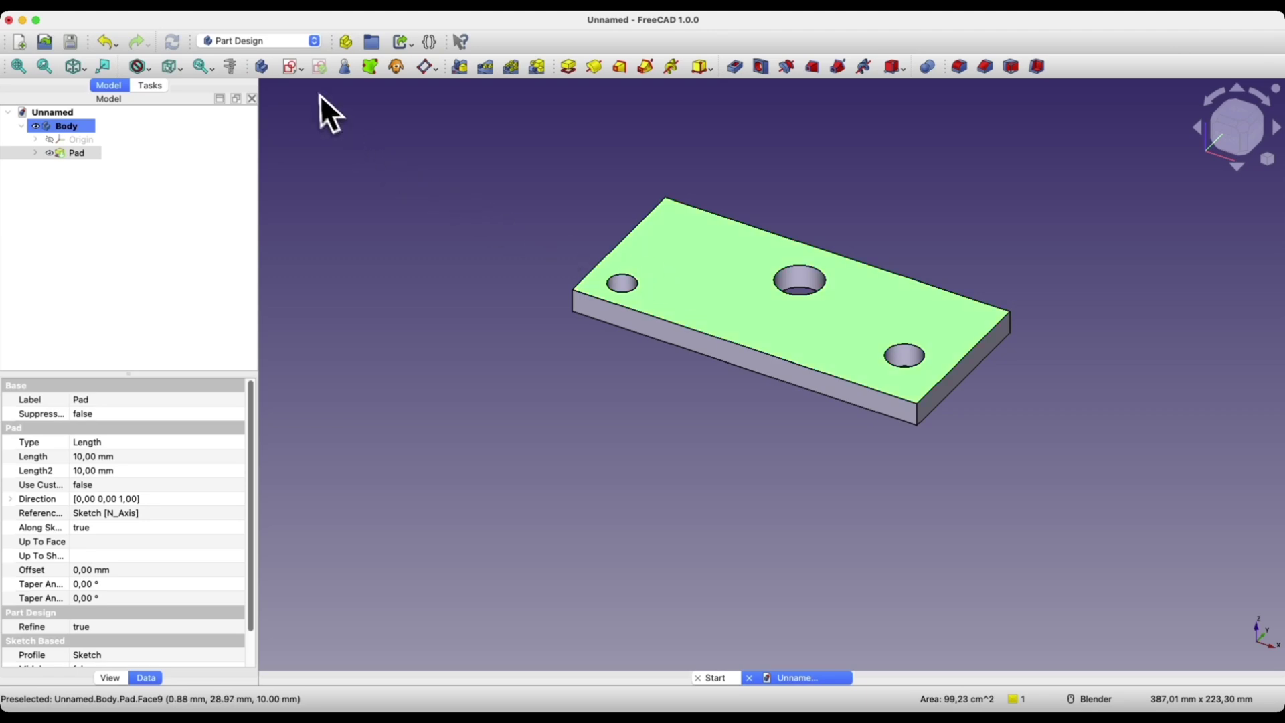
pyautogui.click(294, 69)
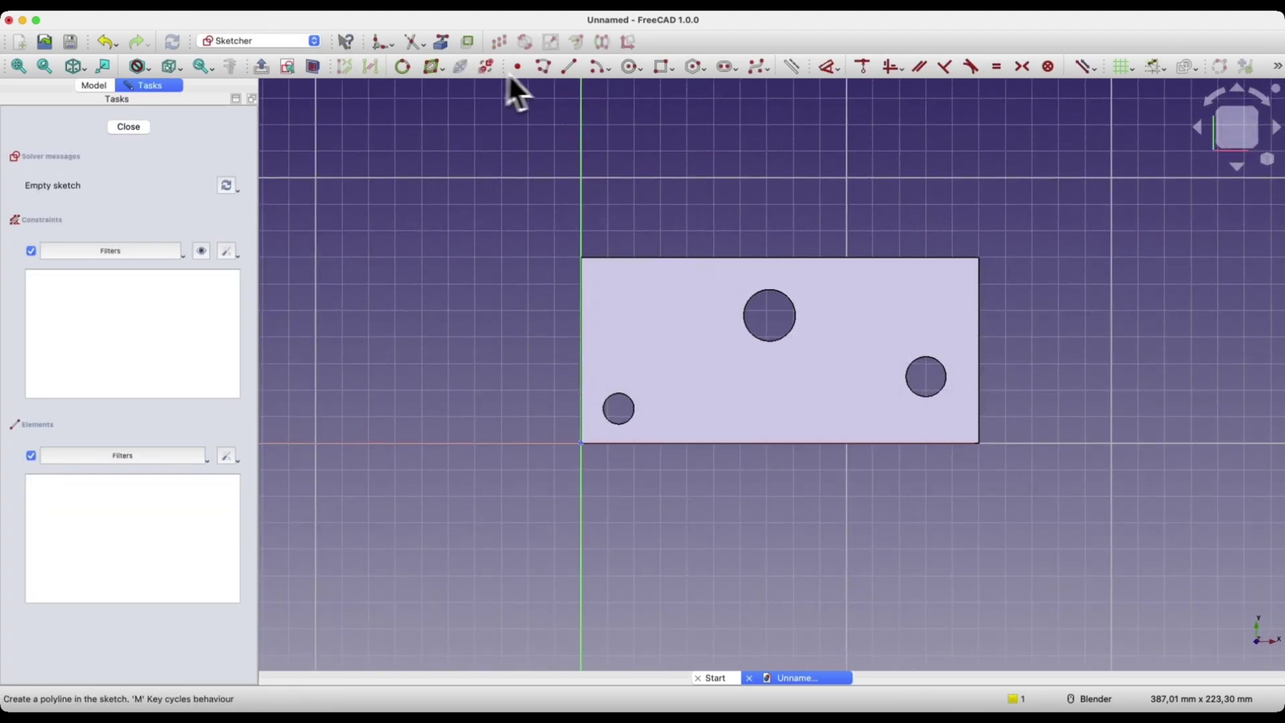
pyautogui.click(568, 66)
pyautogui.click(680, 238)
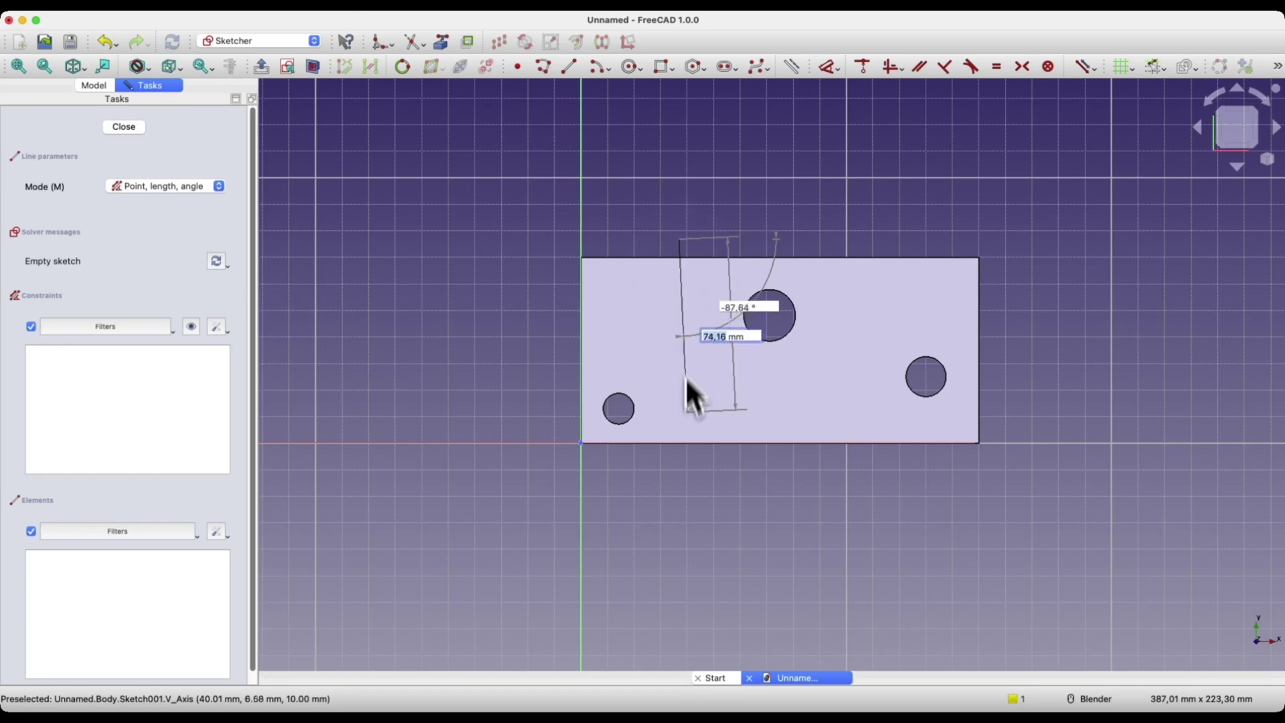
pyautogui.click(679, 463)
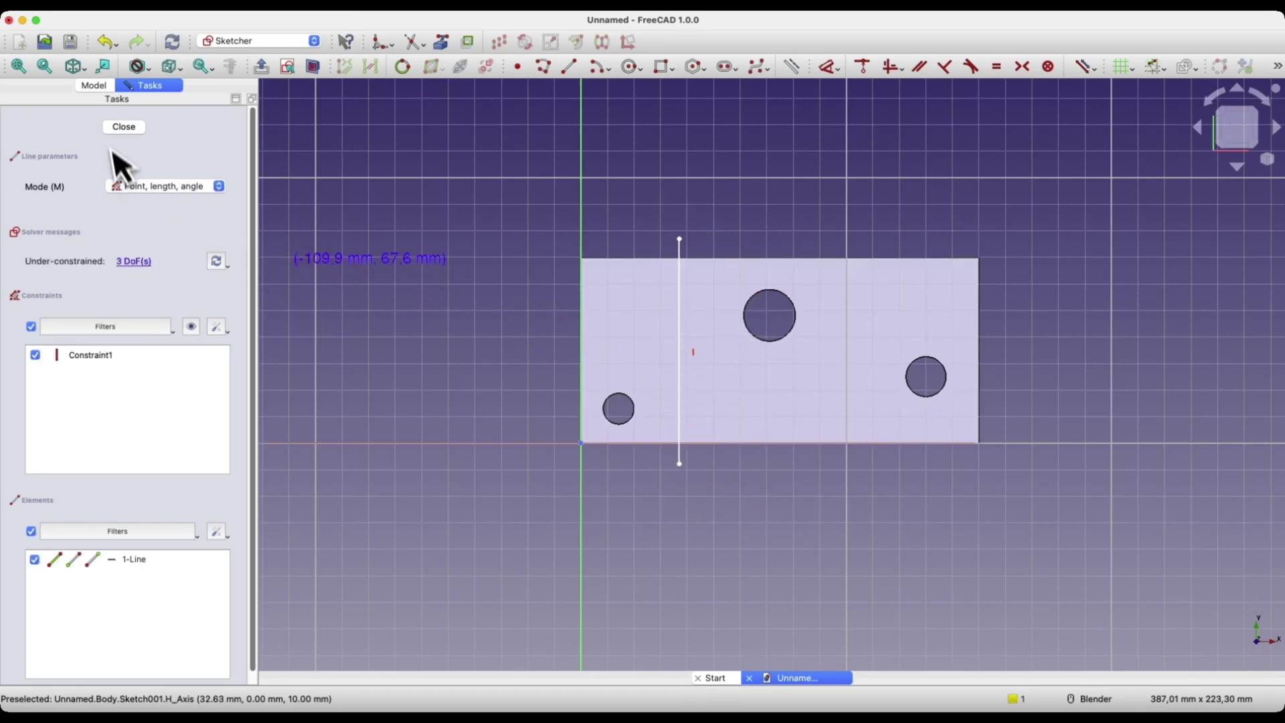
pyautogui.click(124, 126)
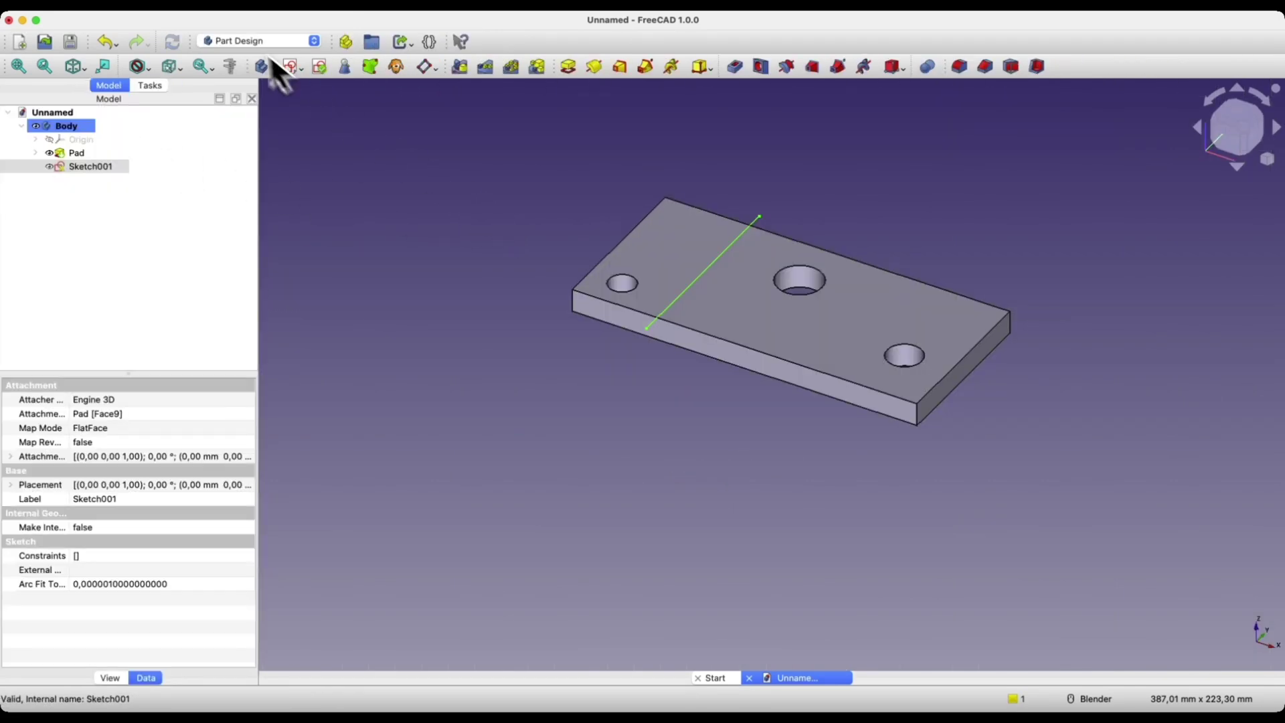
# In the Part workbench, extrude the line into a sheet 10 mm along and 15 mm against
pyautogui.click(242, 42)
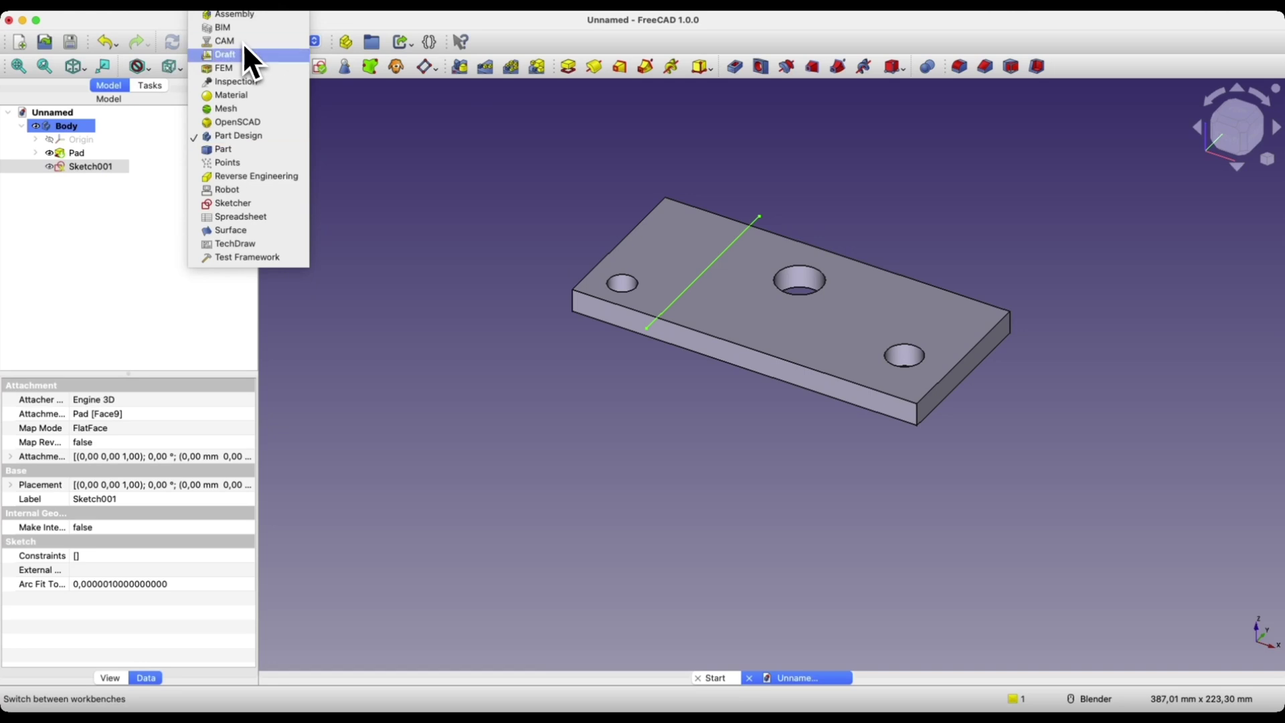
pyautogui.click(238, 149)
pyautogui.click(498, 66)
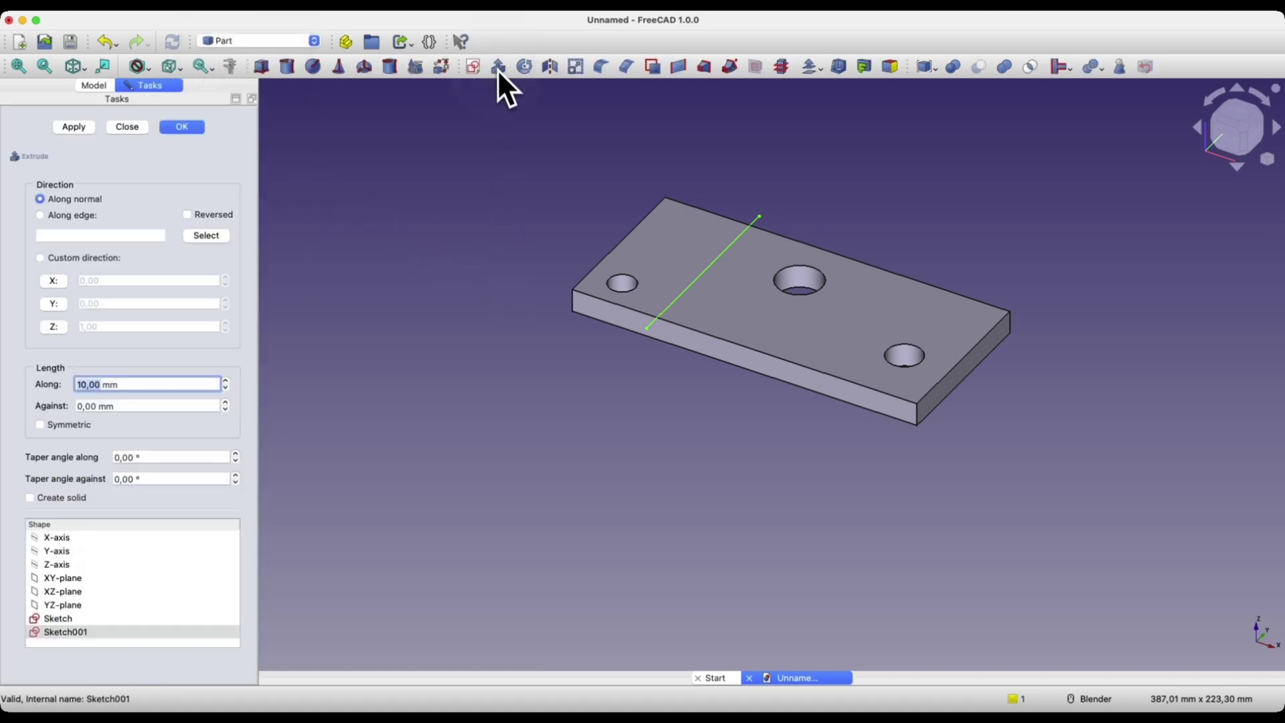
pyautogui.click(79, 406)
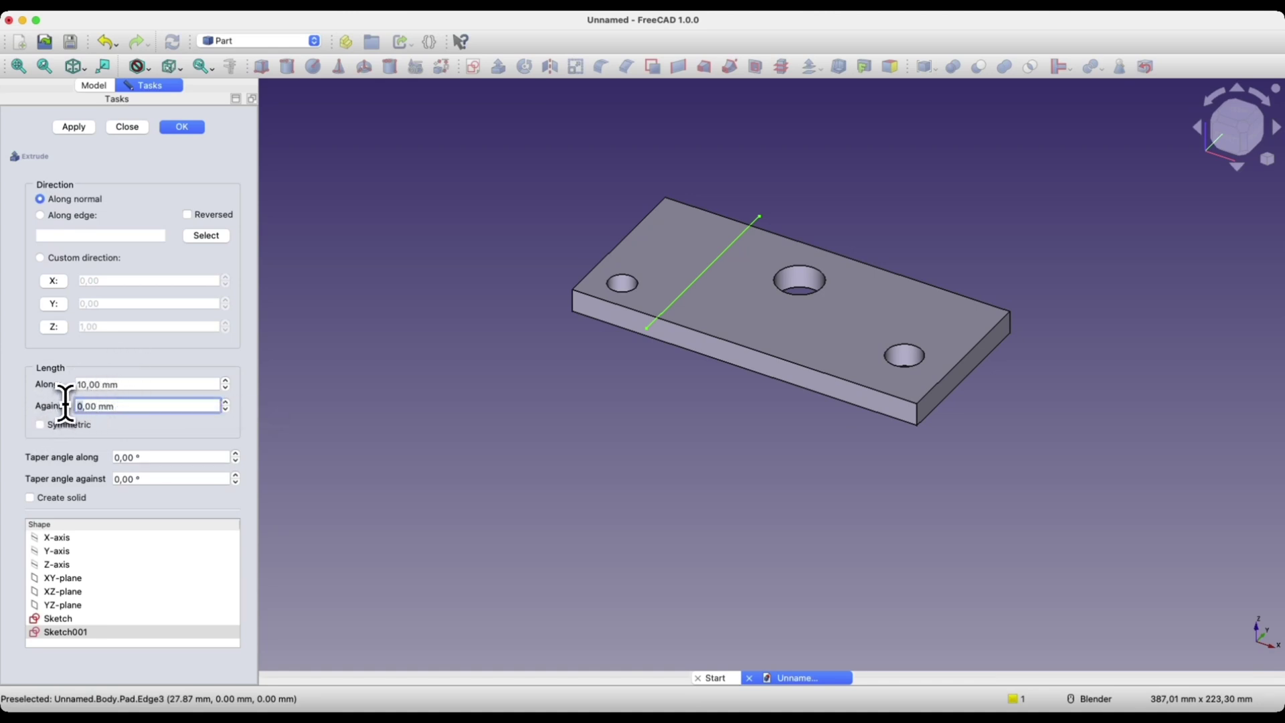
pyautogui.write('15')
pyautogui.click(193, 129)
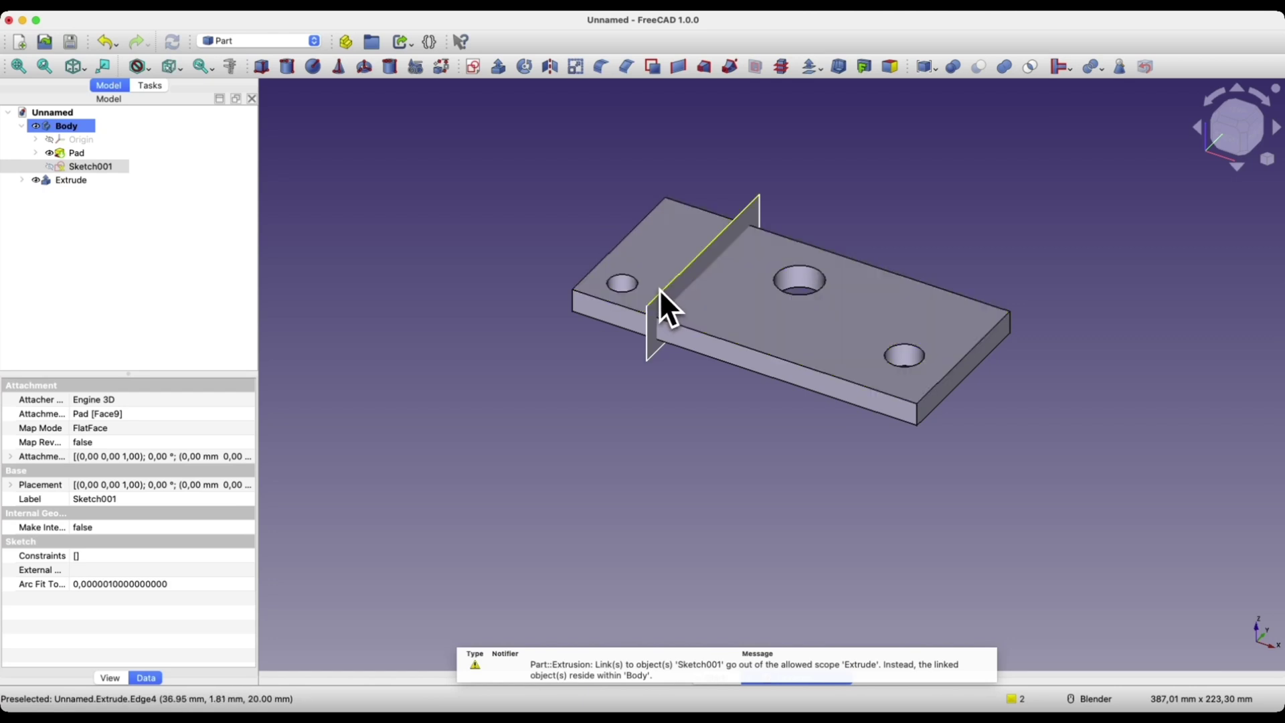
# Slice the padded plate apart with the cutting sheet using Part > Split > Slice apart
pyautogui.click(560, 273)
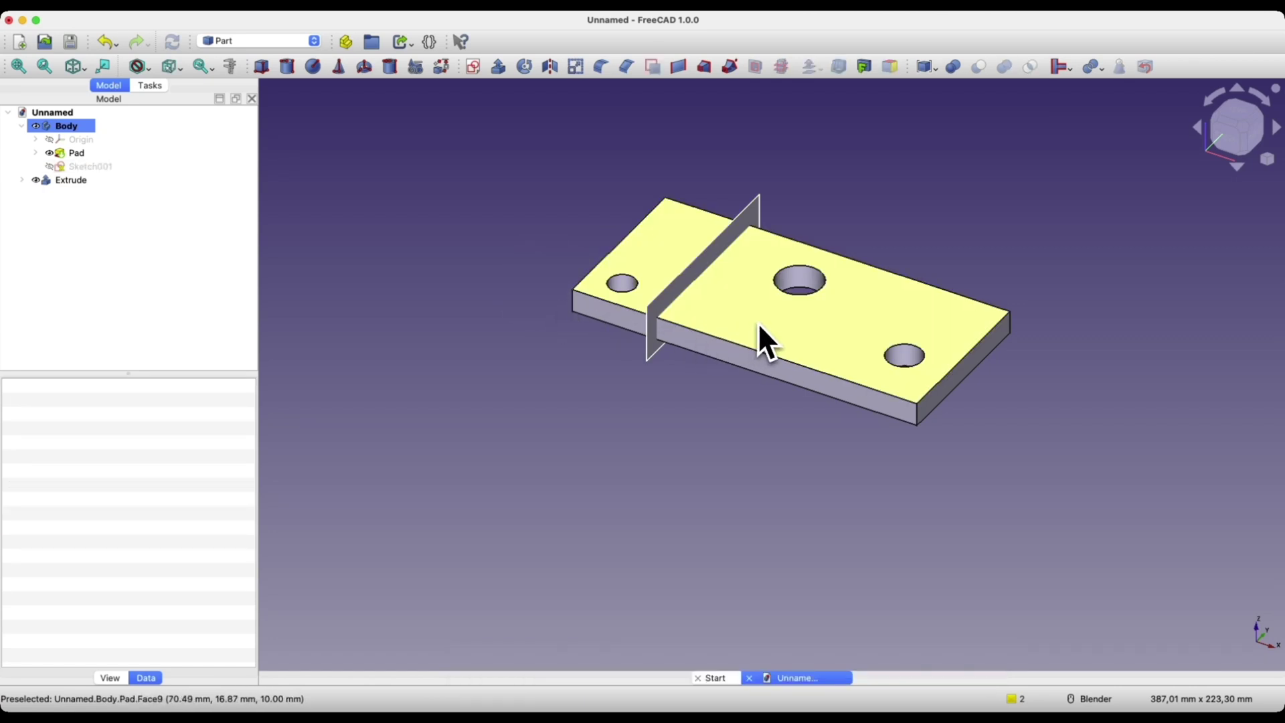
pyautogui.click(79, 156)
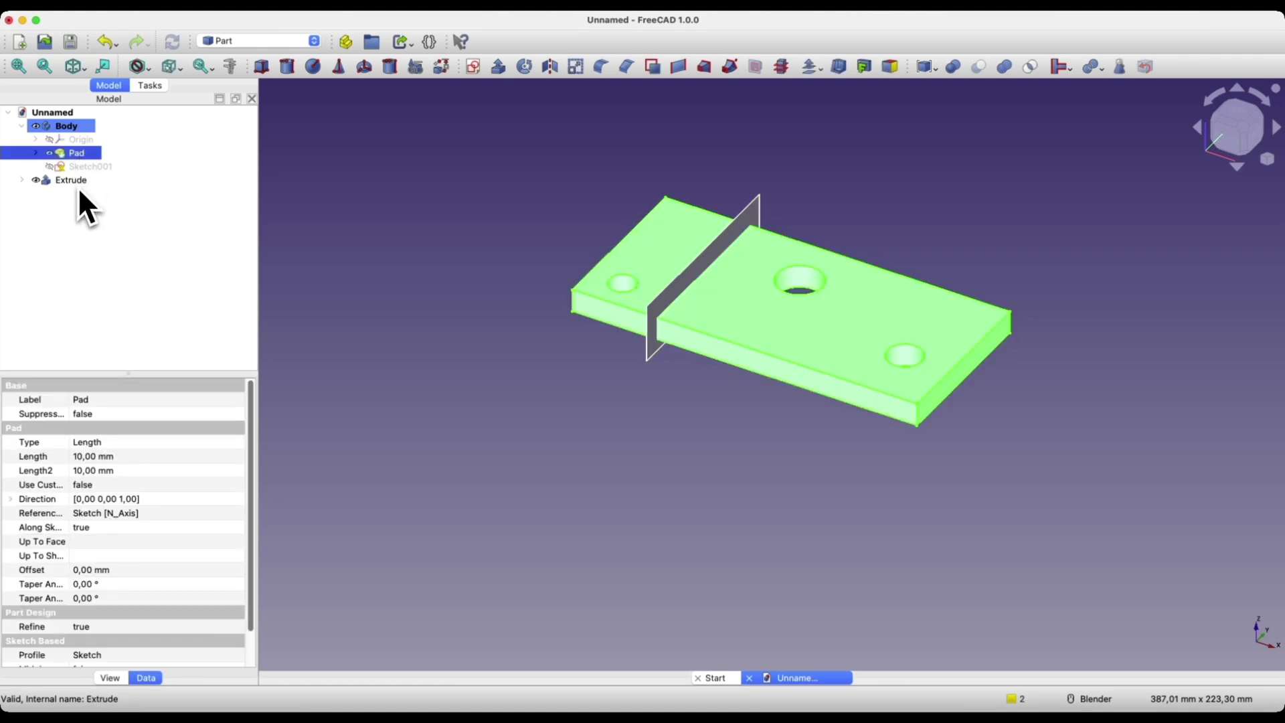
pyautogui.keyDown('ctrl'); pyautogui.click(77, 182); pyautogui.keyUp('ctrl')
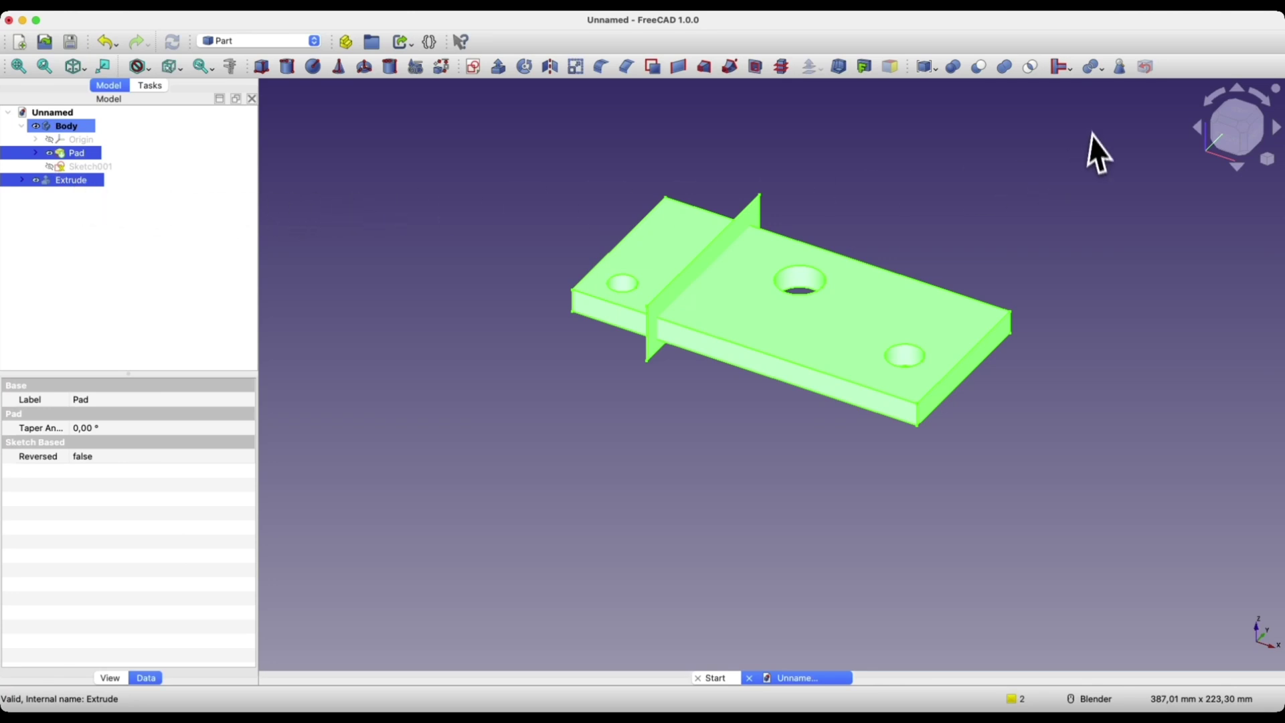
pyautogui.click(1101, 75)
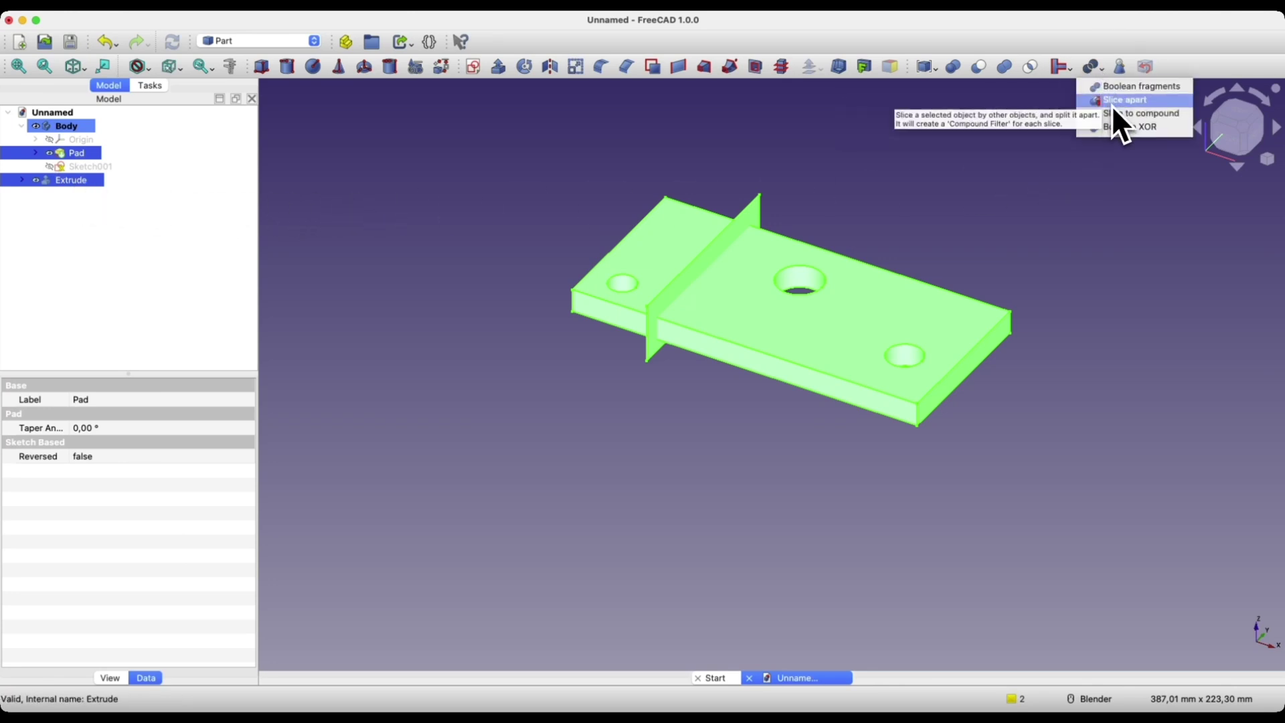
pyautogui.click(1112, 105)
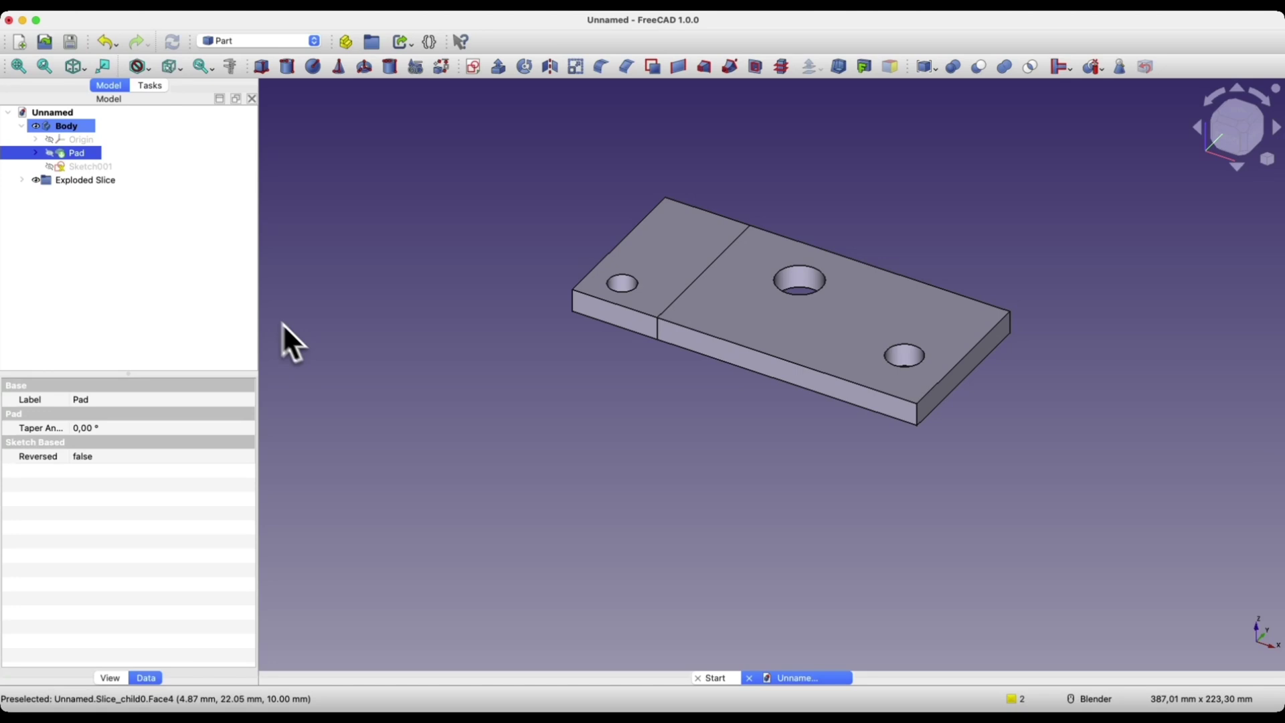
# Expand Exploded Slice and toggle visibility of Slice.0 and Slice.1 to inspect each piece
pyautogui.click(75, 185)
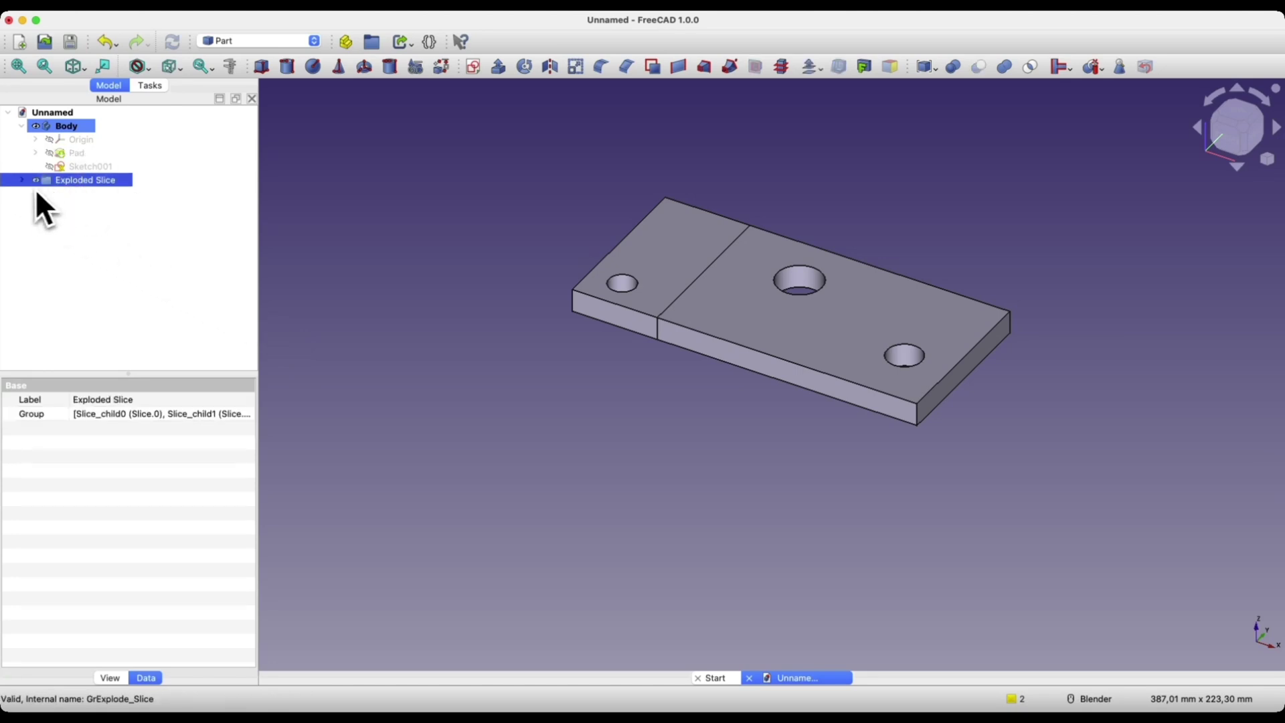
pyautogui.click(24, 181)
pyautogui.click(75, 194)
pyautogui.press('space')
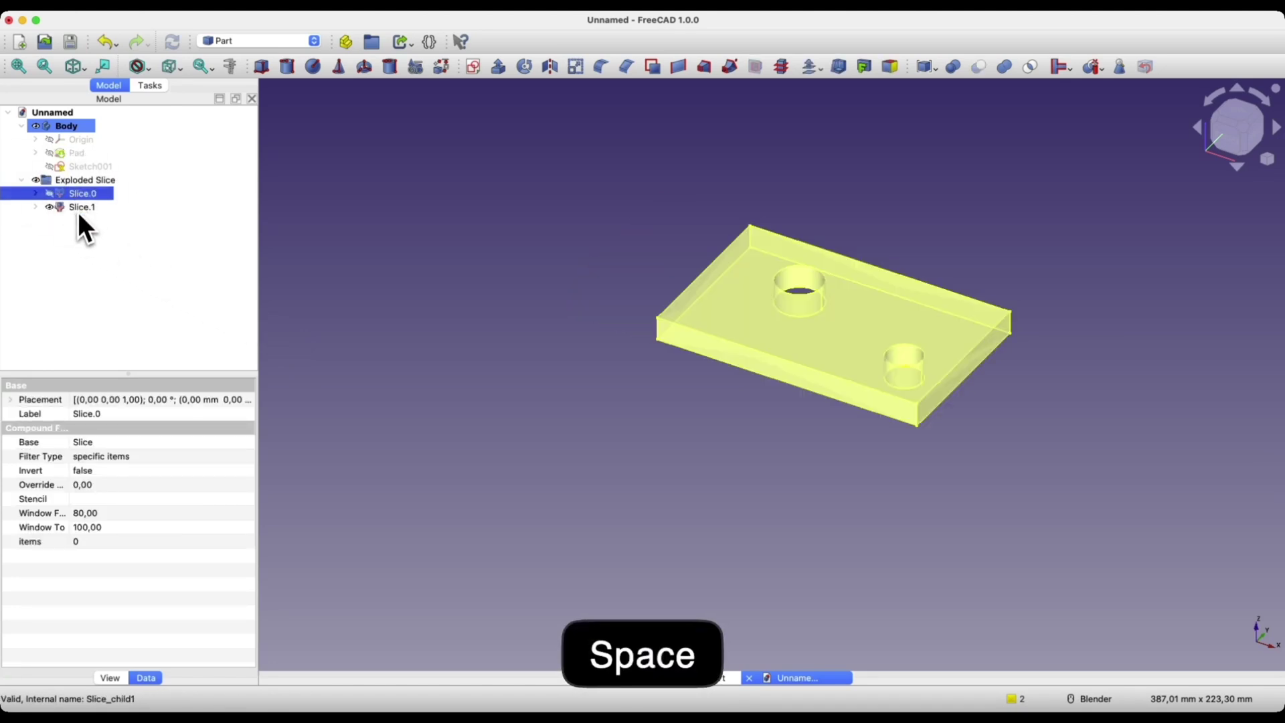
pyautogui.click(76, 211)
pyautogui.press('space')
pyautogui.click(78, 197)
pyautogui.press('space')
pyautogui.click(79, 207)
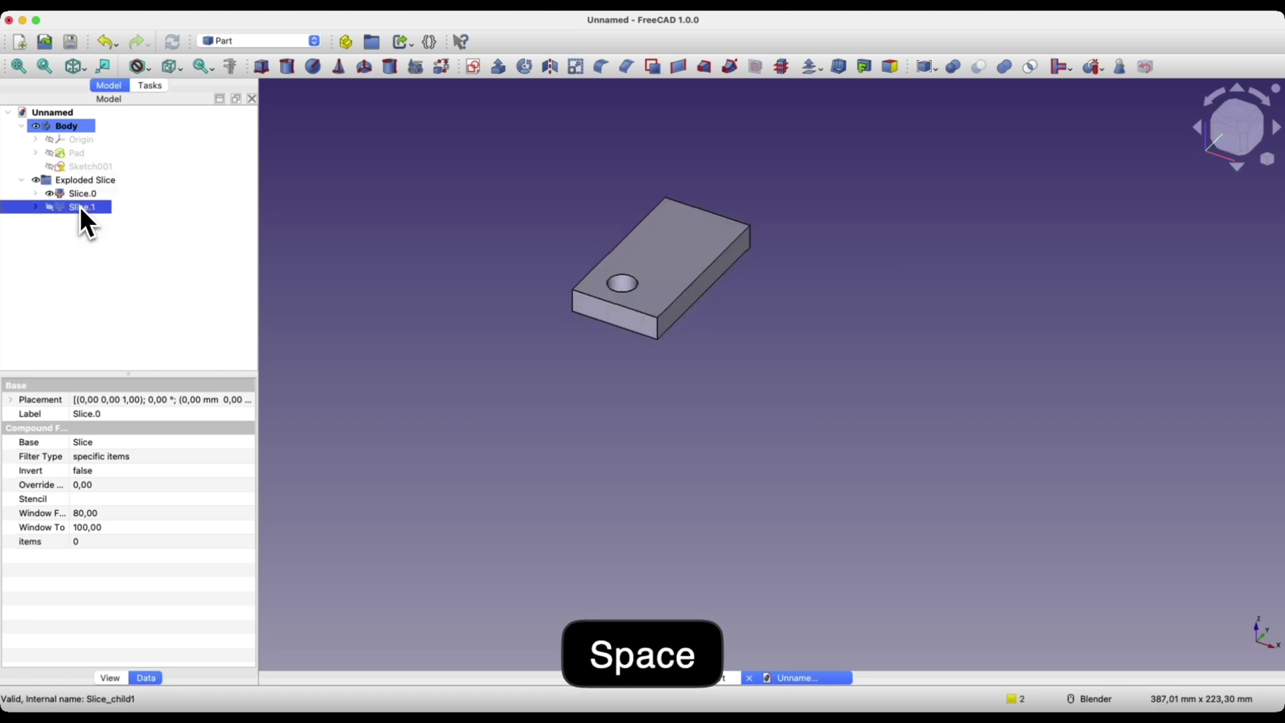
# Show Slice.1 again and make it a new Part Design body, Body001
pyautogui.press('space')
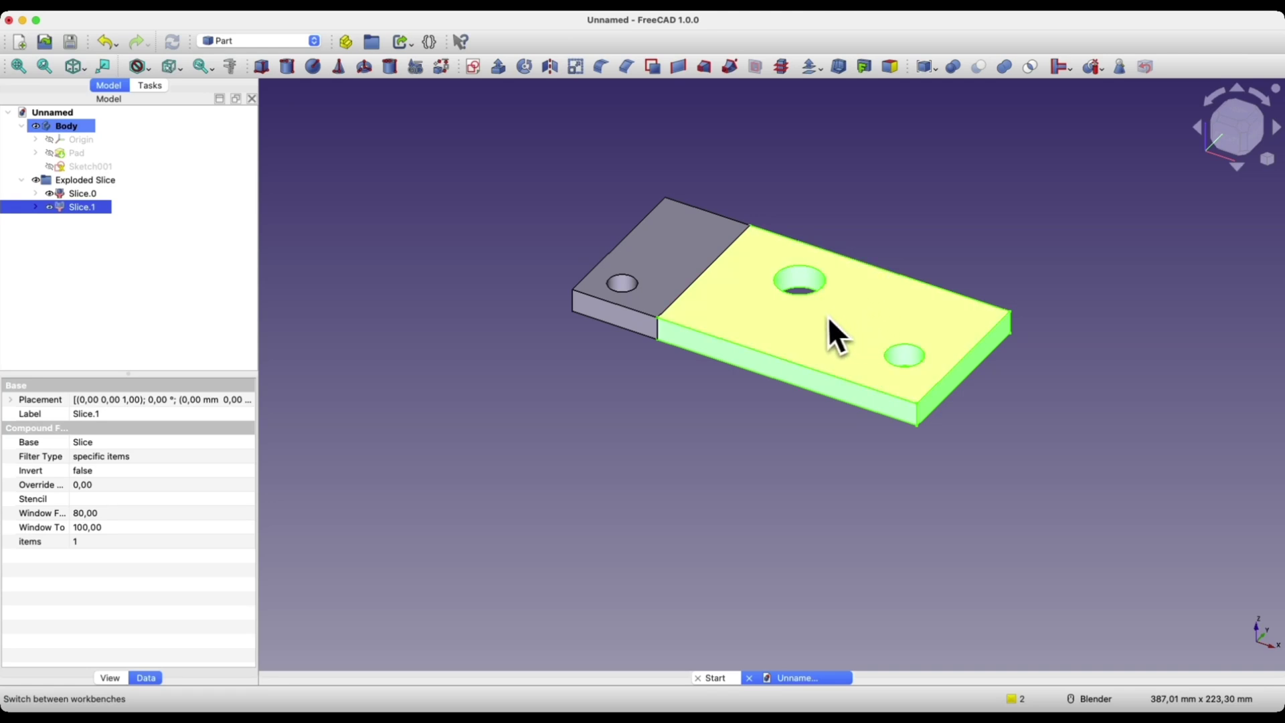
pyautogui.click(287, 42)
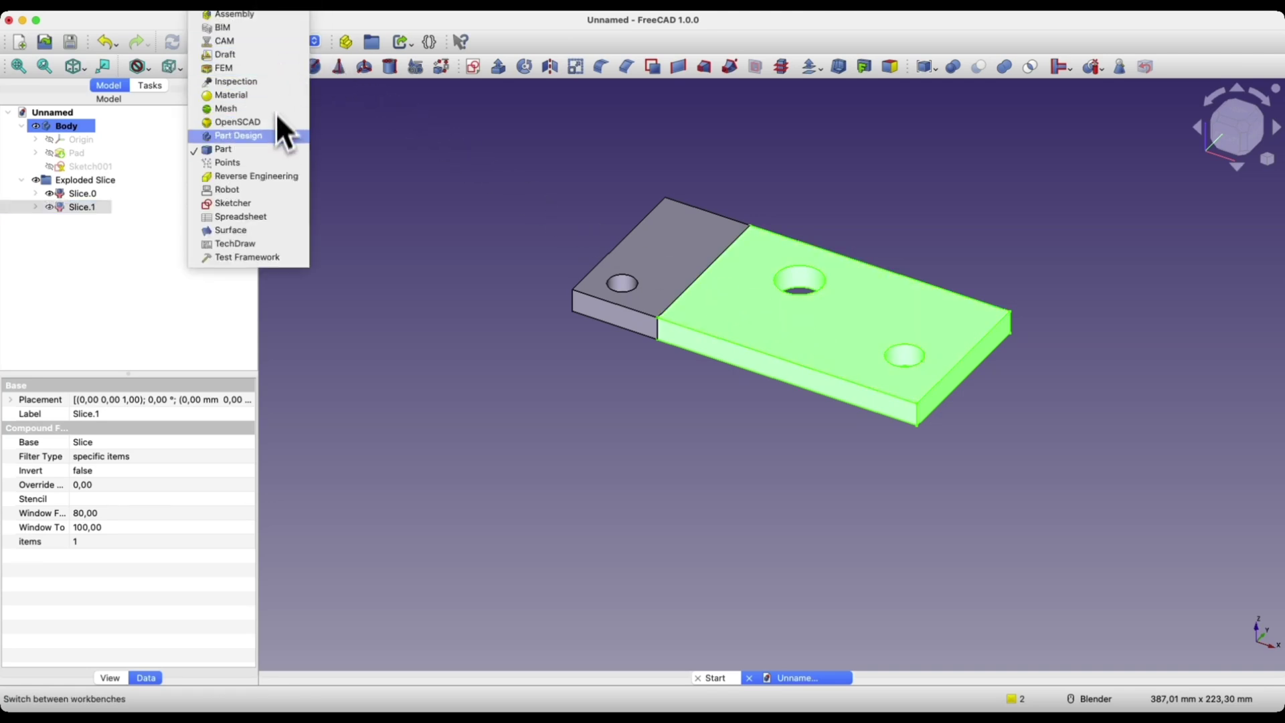
pyautogui.click(273, 136)
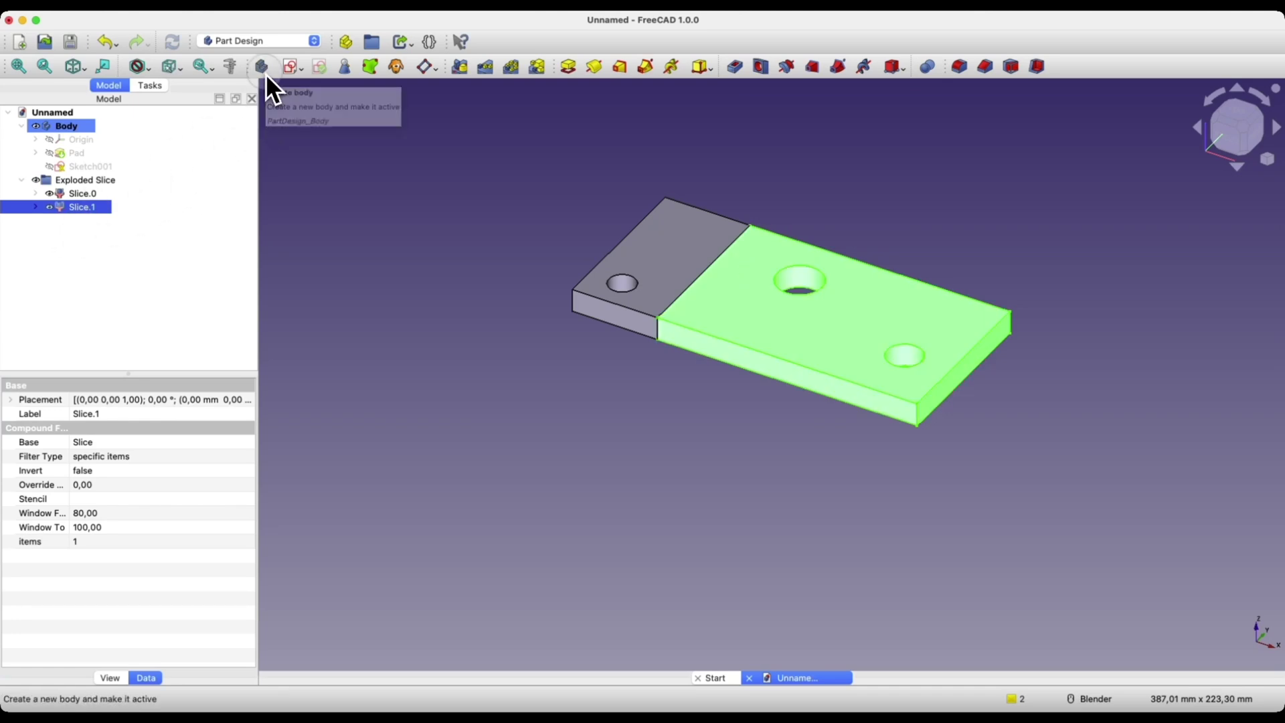
pyautogui.click(265, 74)
# Open a new sketch on the top face of the larger slice
pyautogui.click(93, 209)
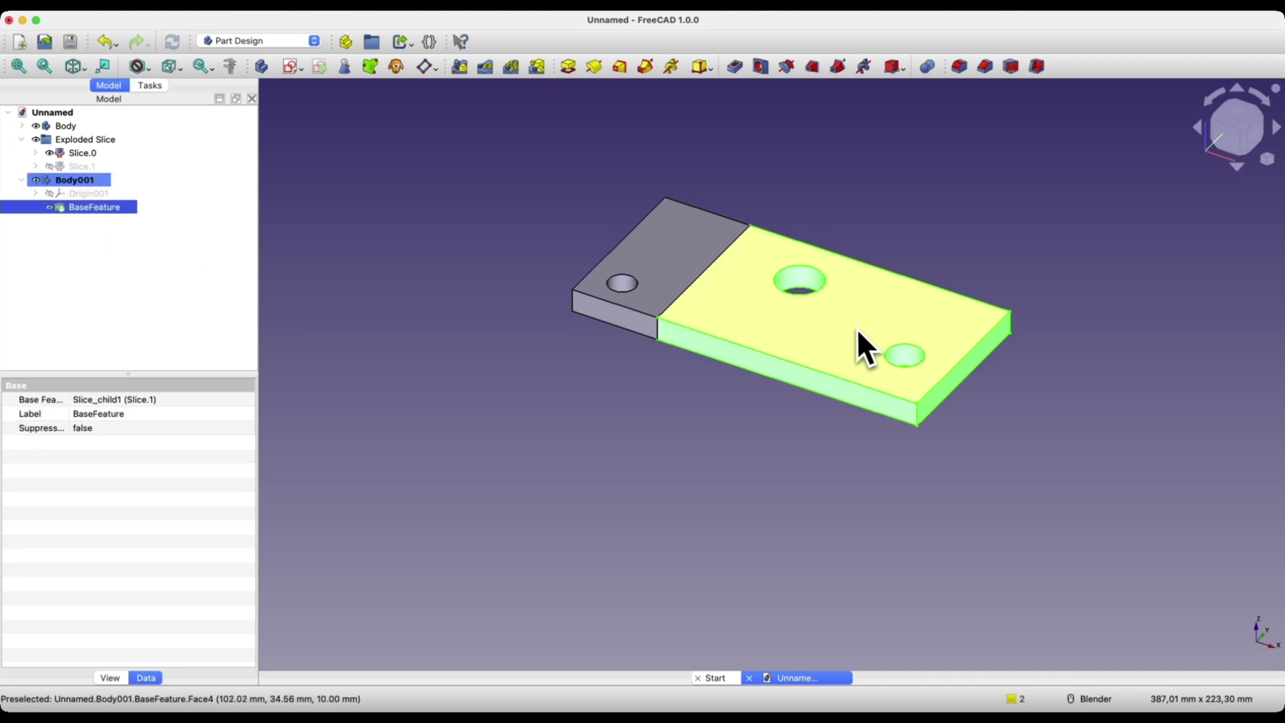
pyautogui.click(838, 312)
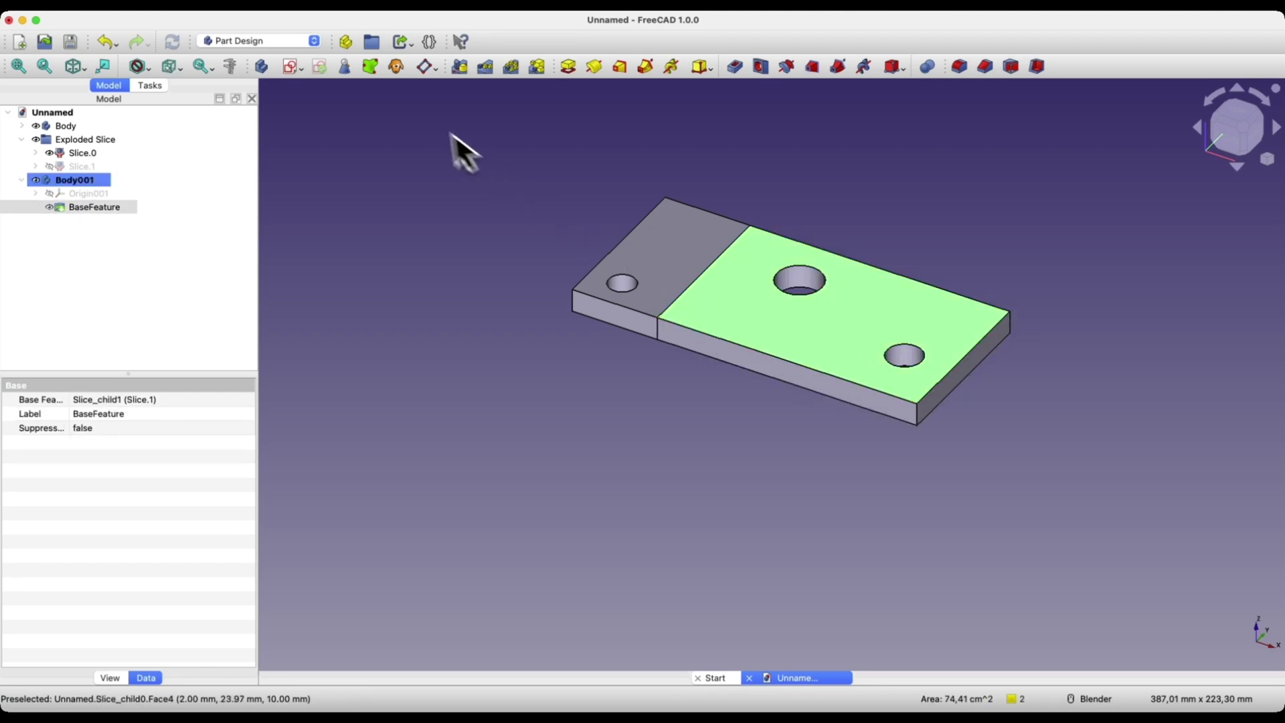
pyautogui.click(292, 69)
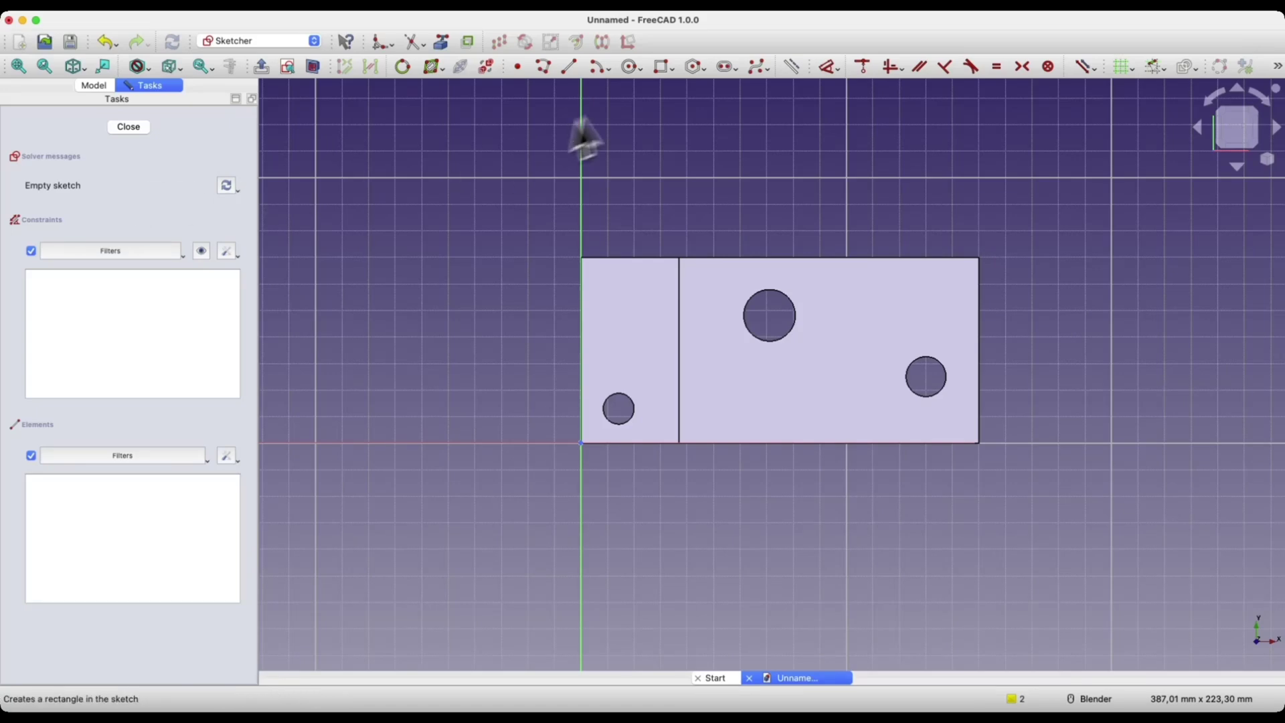
# Pocket a sketched slot rectangle 5 mm deep into Body001, then sketch on its top face
pyautogui.click(661, 70)
pyautogui.click(717, 398)
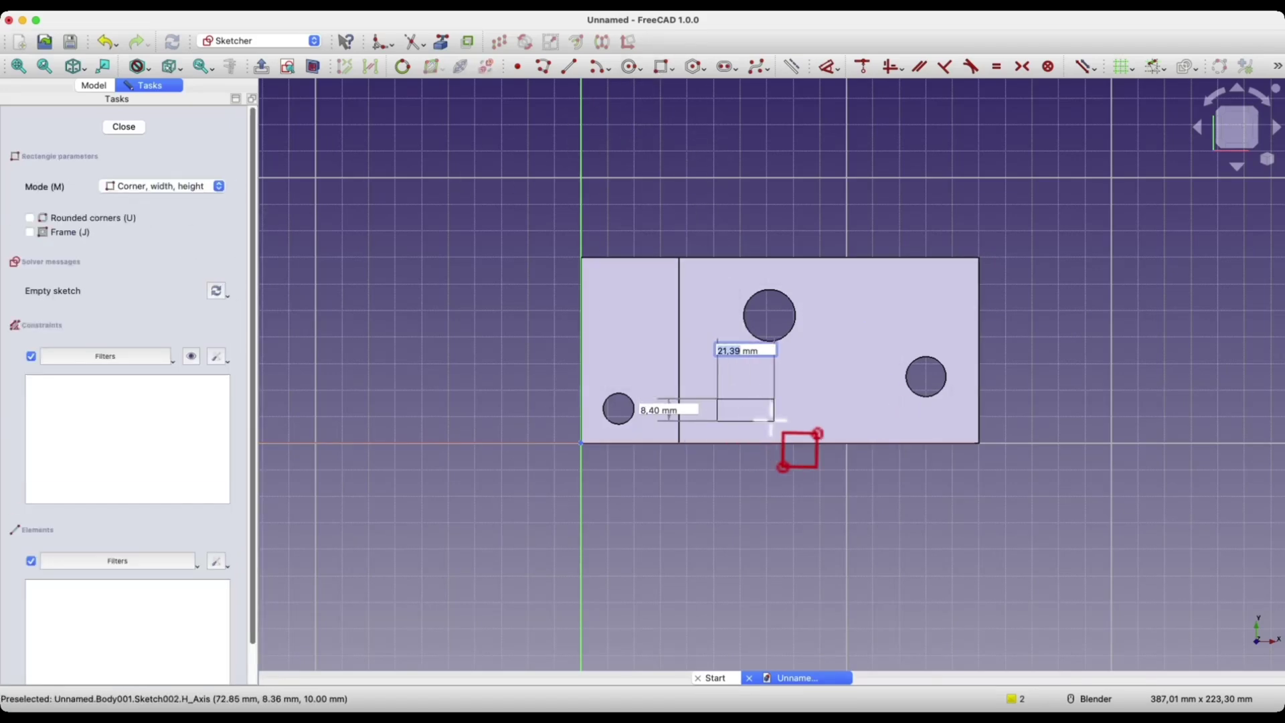
pyautogui.click(775, 422)
pyautogui.click(125, 127)
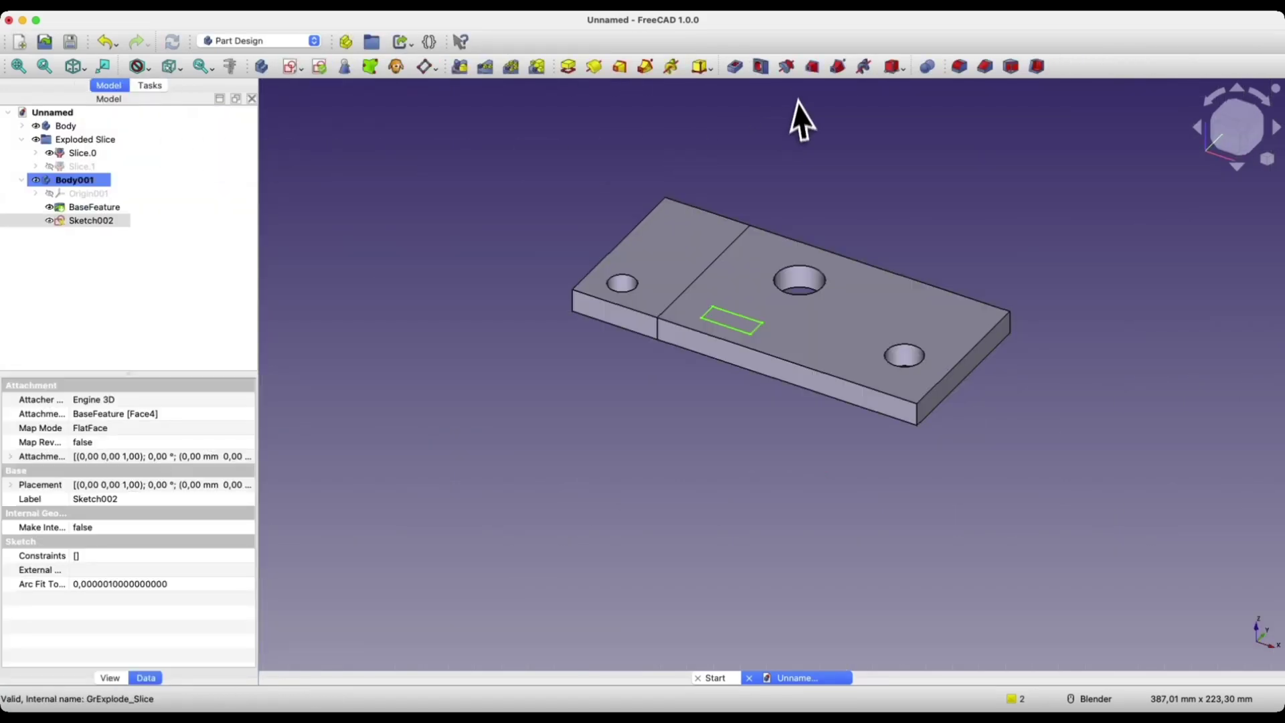
pyautogui.click(735, 67)
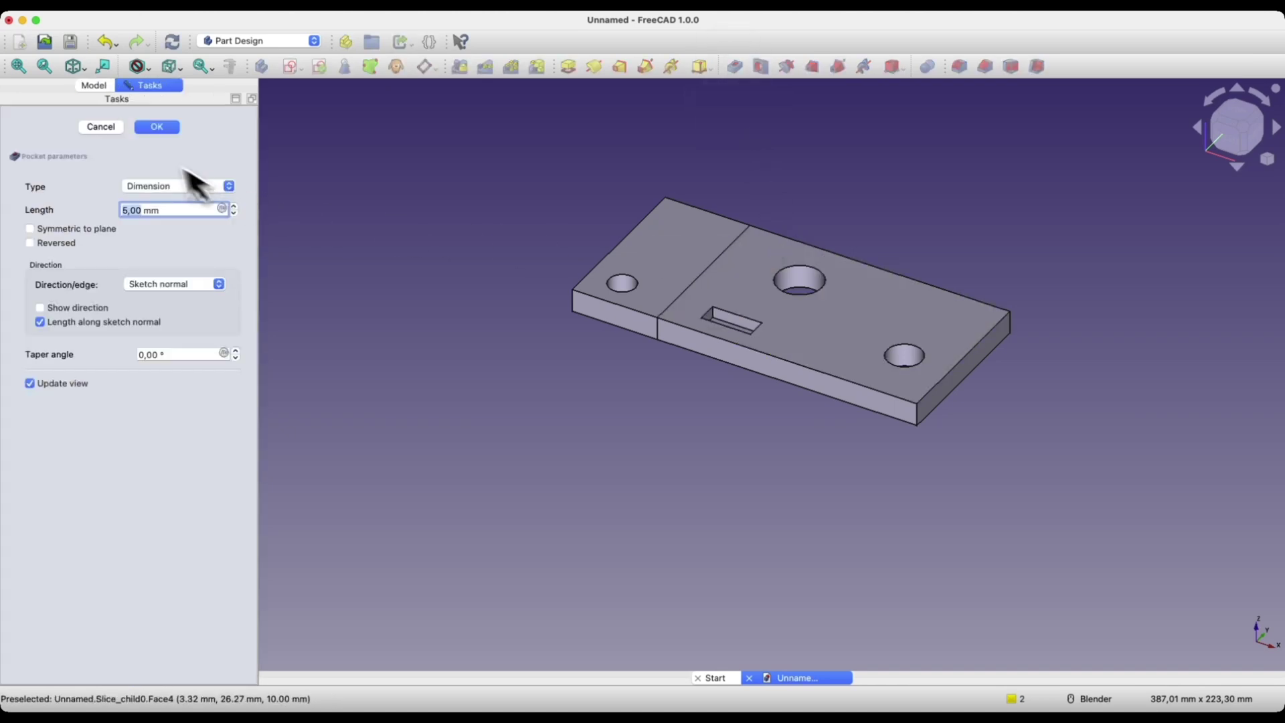
pyautogui.click(155, 130)
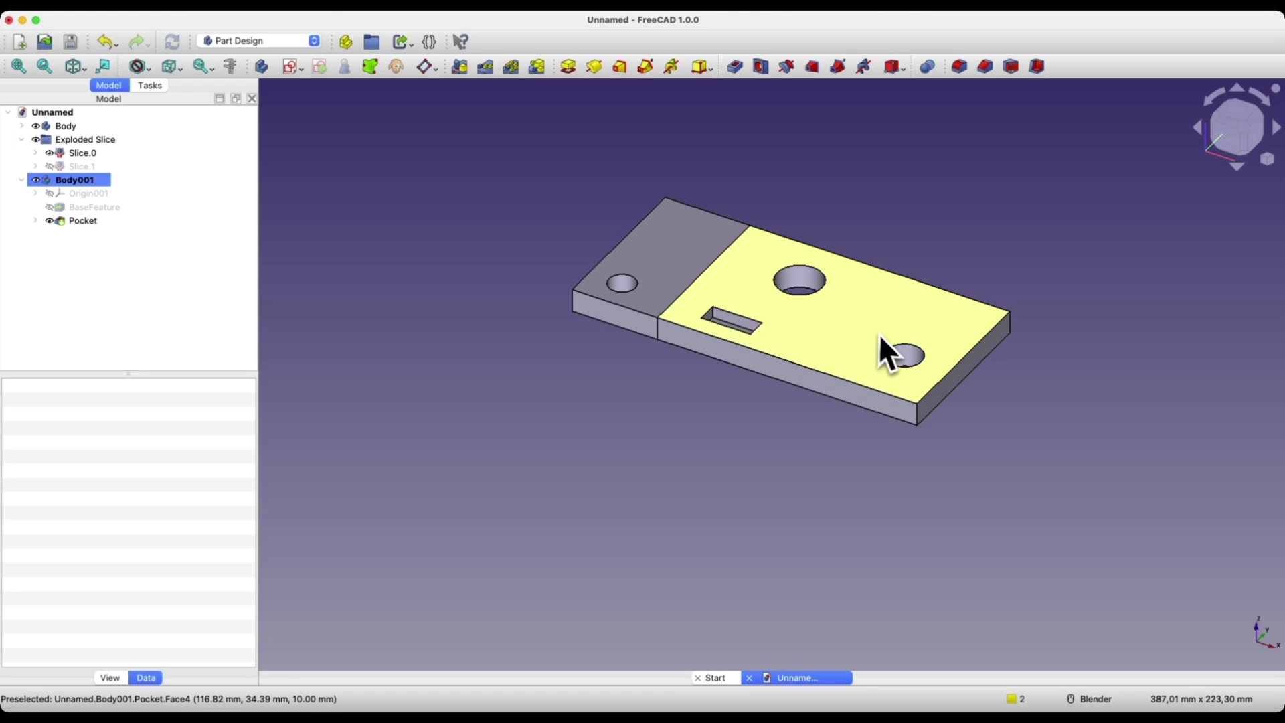
pyautogui.click(848, 314)
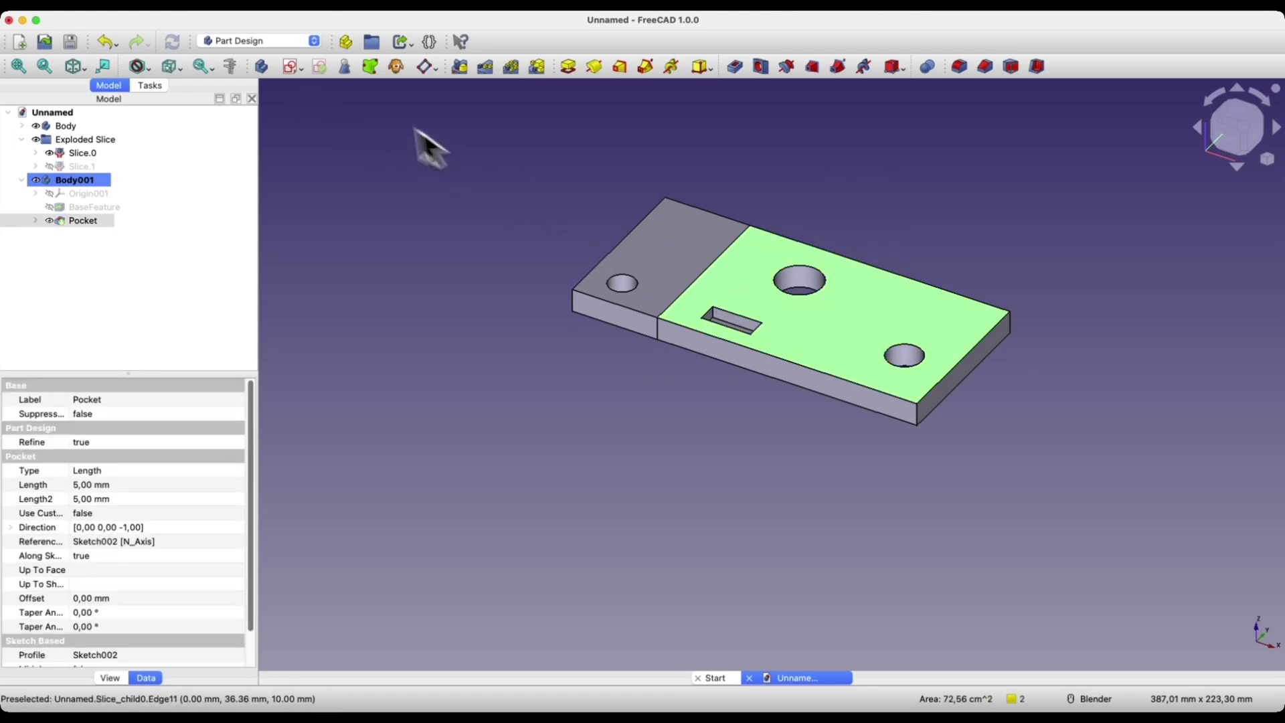
pyautogui.click(291, 68)
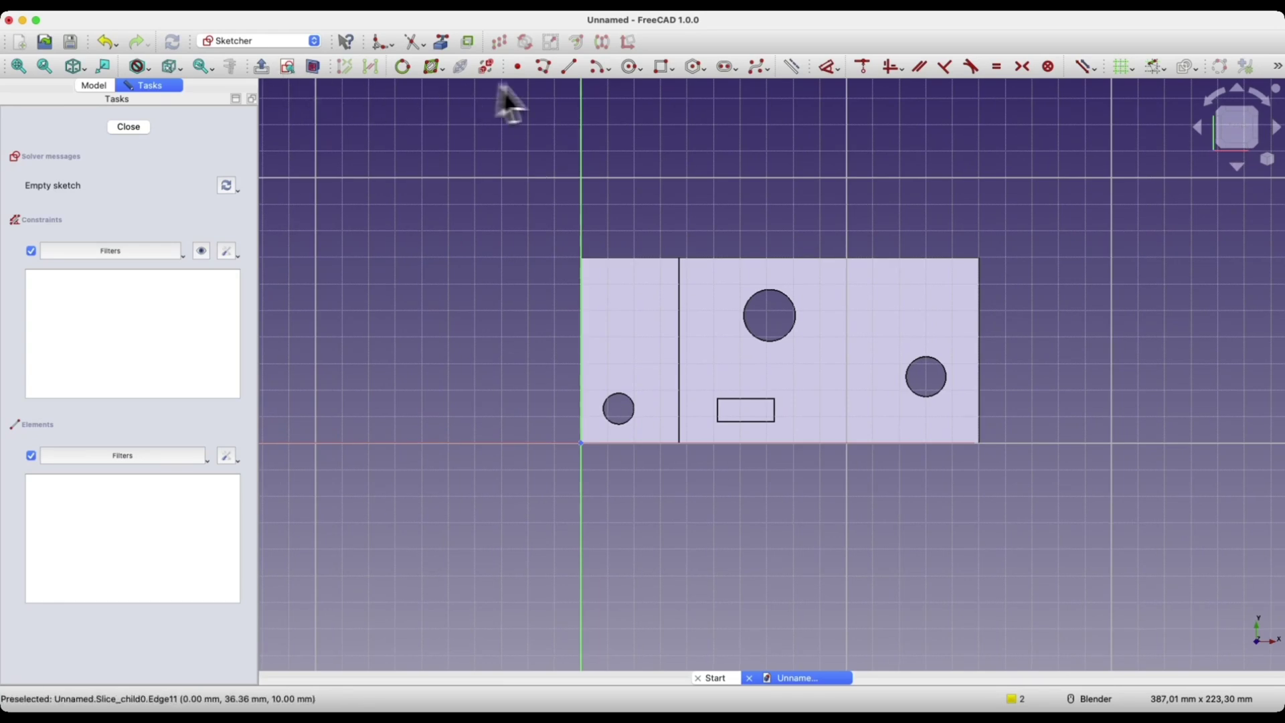
# Draw Sketch003's vertical line across the top face, between the slot and right-hand hole
pyautogui.click(569, 66)
pyautogui.click(871, 346)
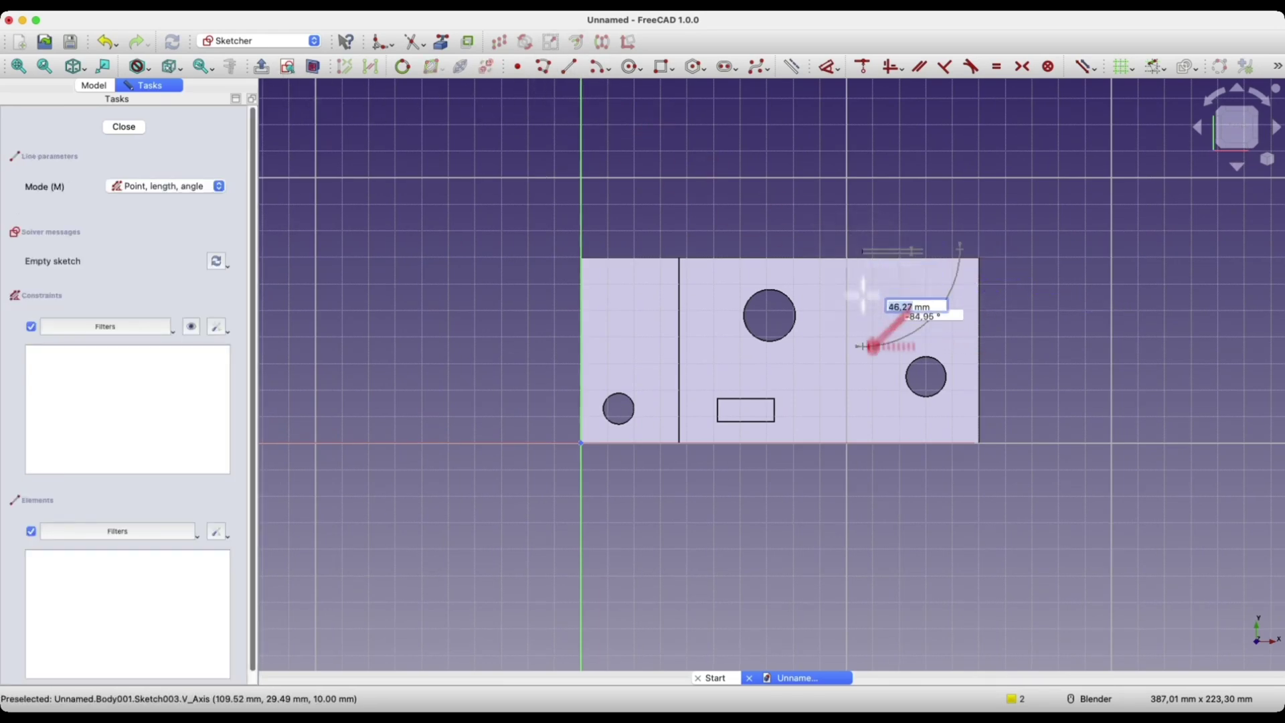
pyautogui.click(862, 475)
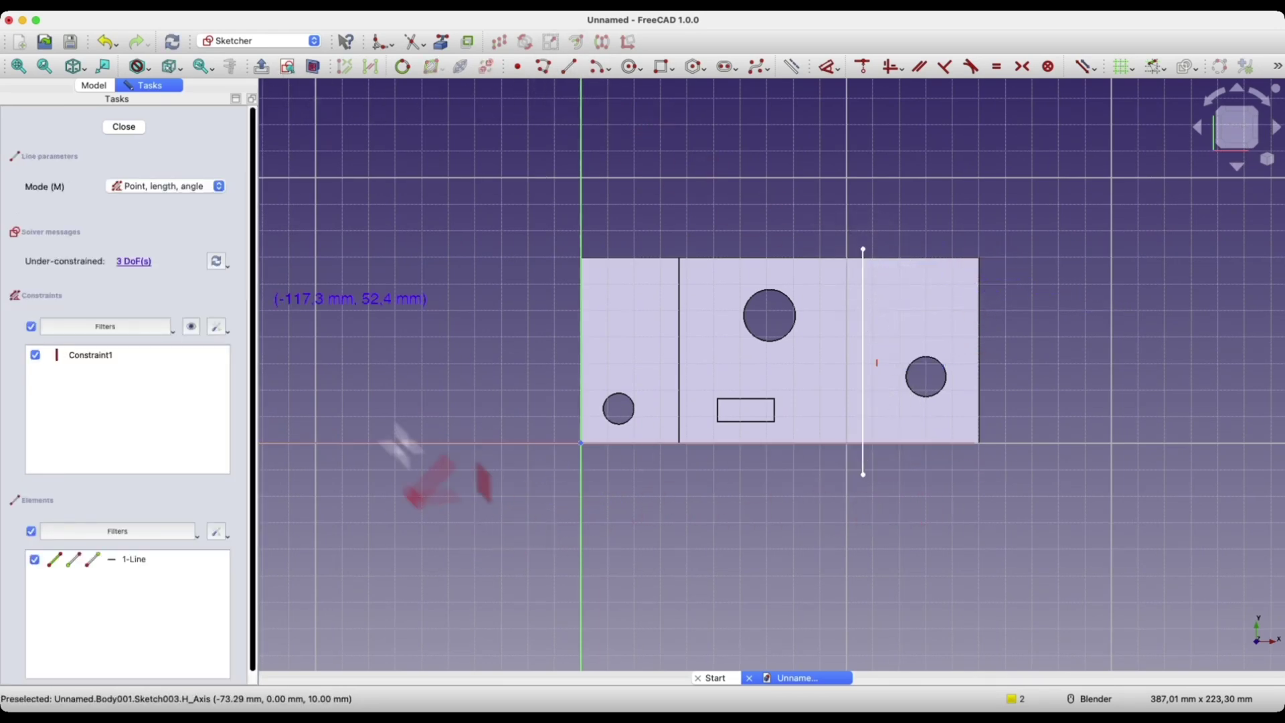
pyautogui.click(126, 131)
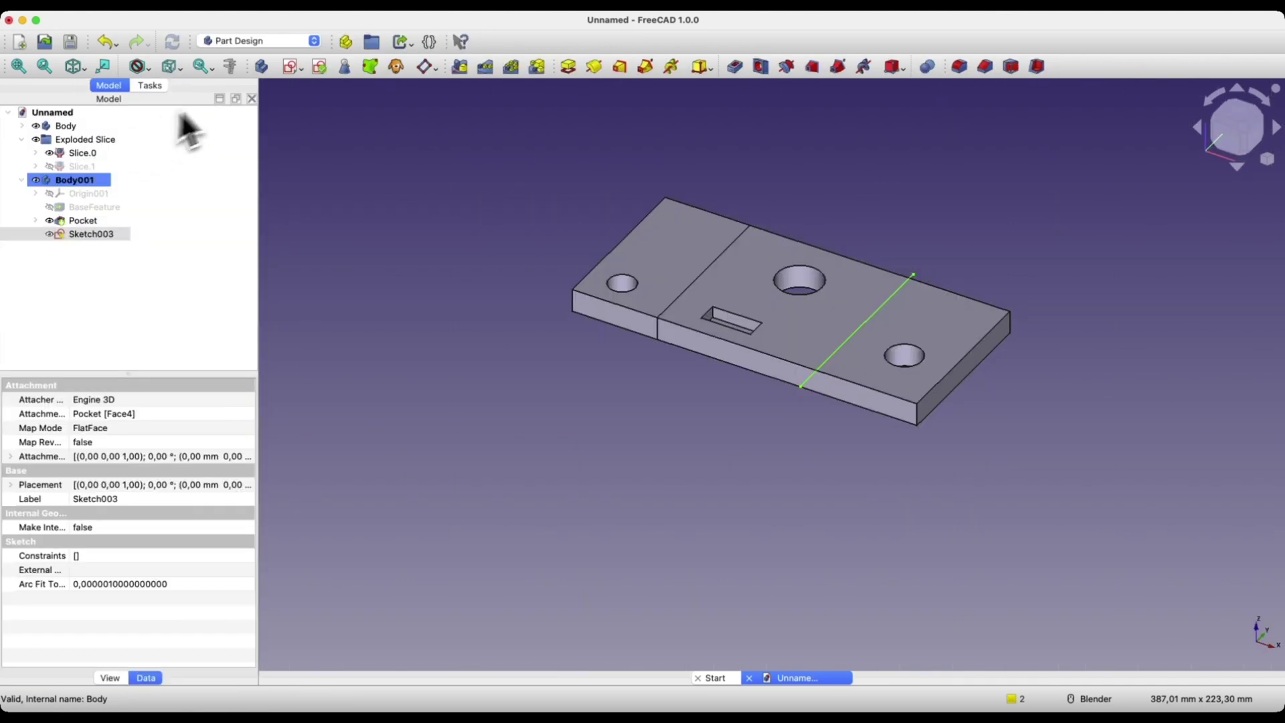
pyautogui.click(249, 43)
# Extrude Sketch003's line in the Part workbench into a sheet 10 mm up, 15 mm down
pyautogui.click(234, 151)
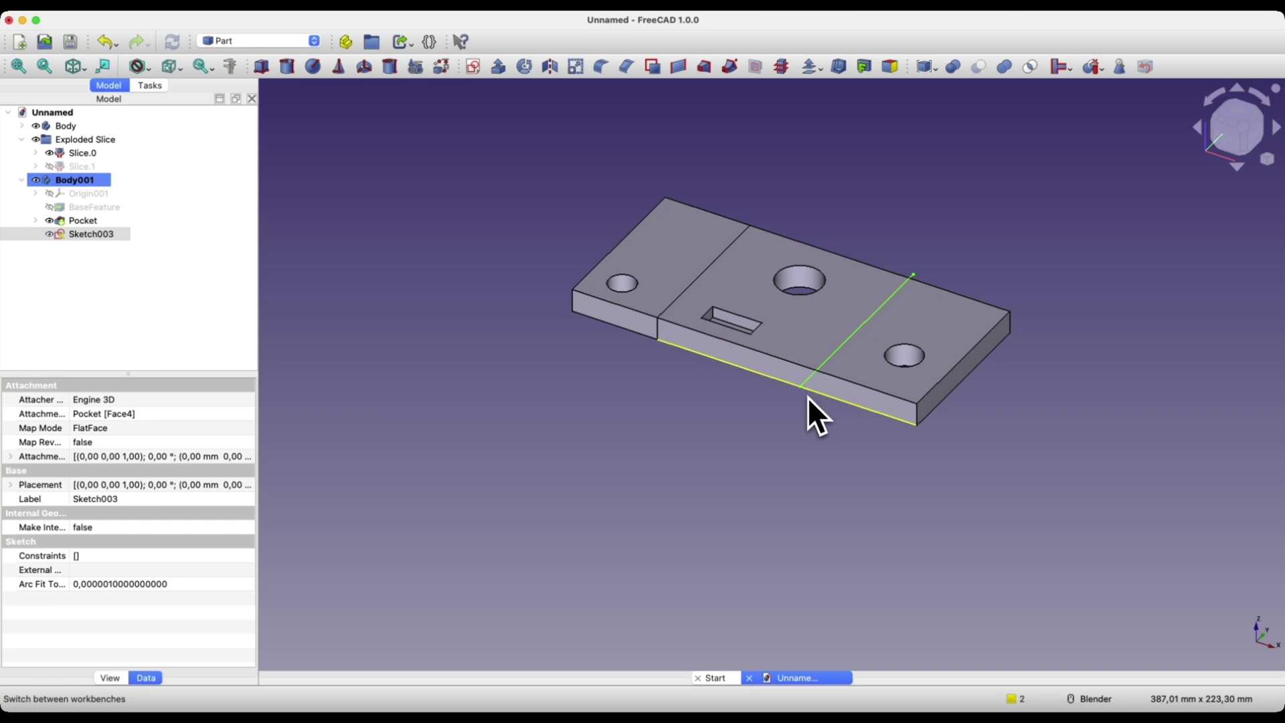
pyautogui.click(498, 67)
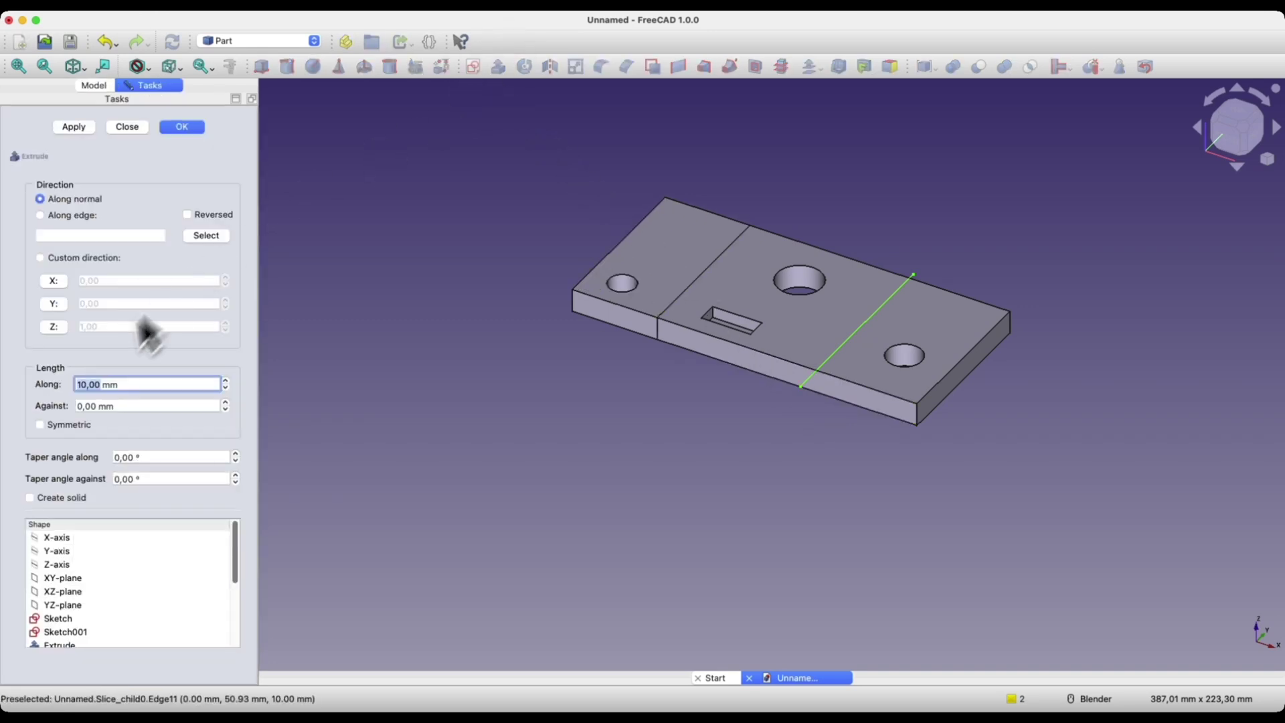
pyautogui.click(80, 407)
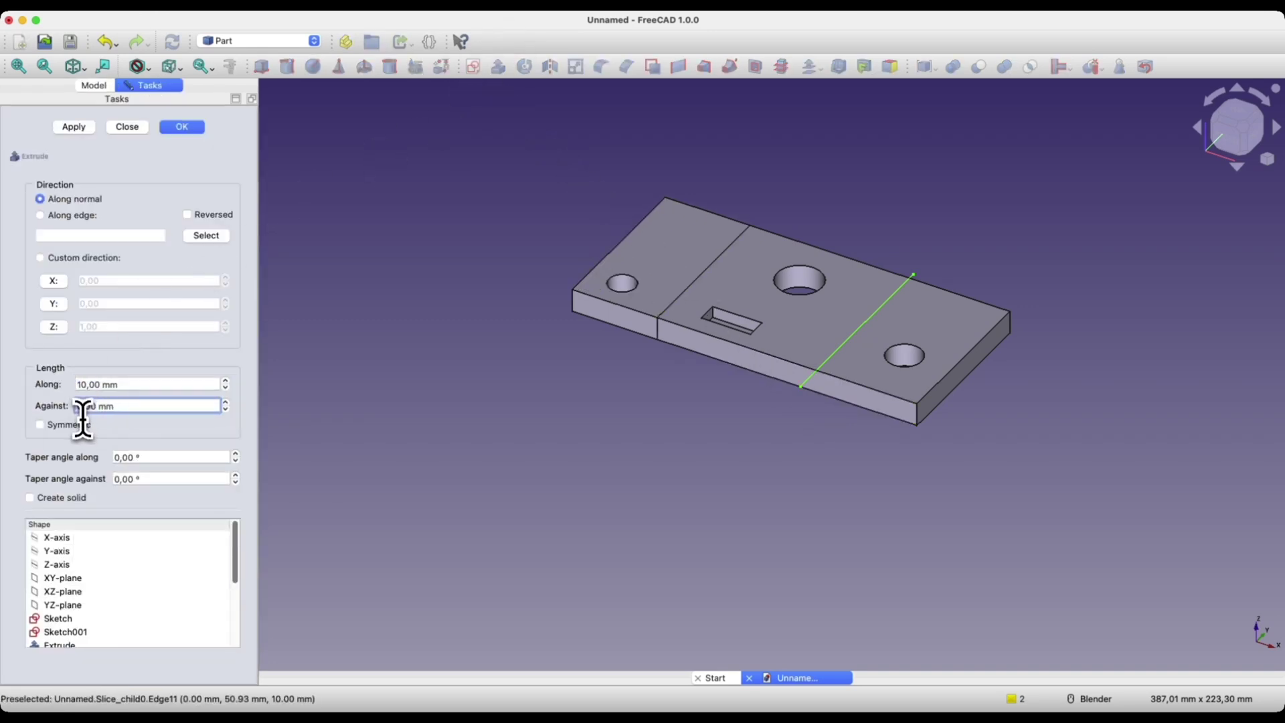
pyautogui.click(182, 127)
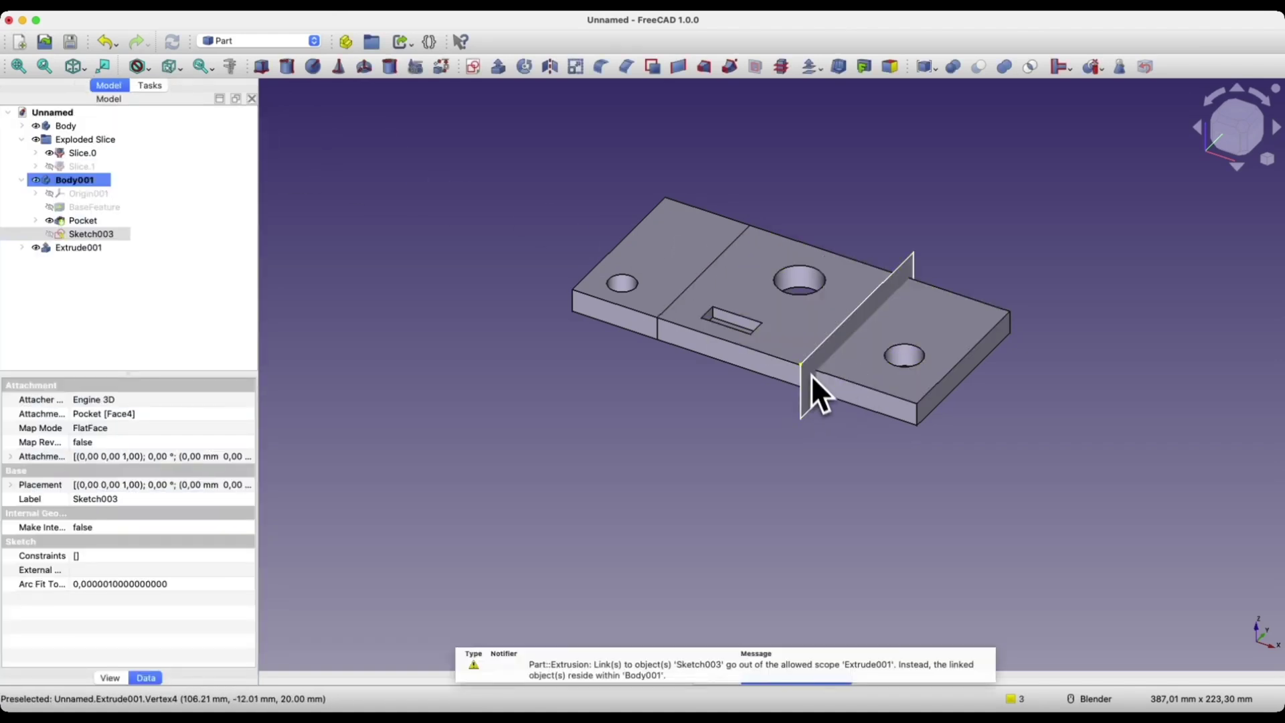
pyautogui.moveTo(811, 375); pyautogui.dragTo(754, 421, button='middle')
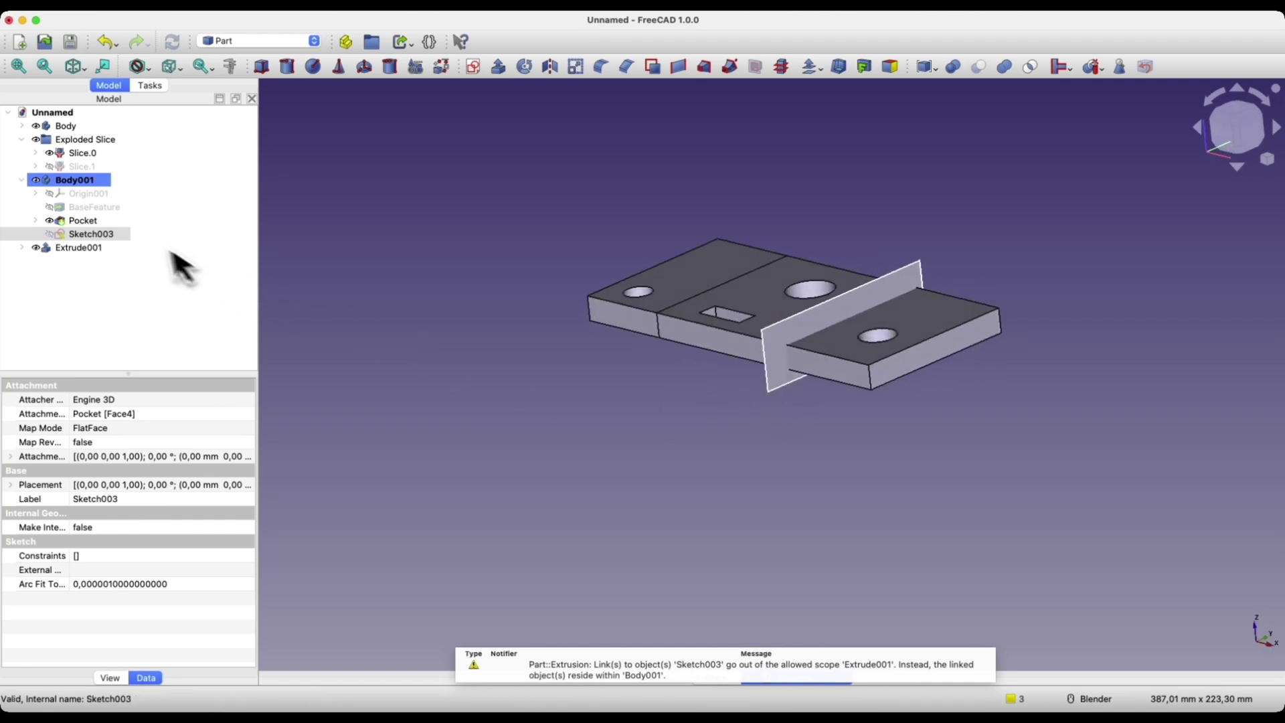
# Slice the Pocket with Extrude001 into Exploded Slice001, holding Slice001.0 and Slice001.1
pyautogui.click(83, 221)
pyautogui.keyDown('super'); pyautogui.click(83, 249); pyautogui.keyUp('super')
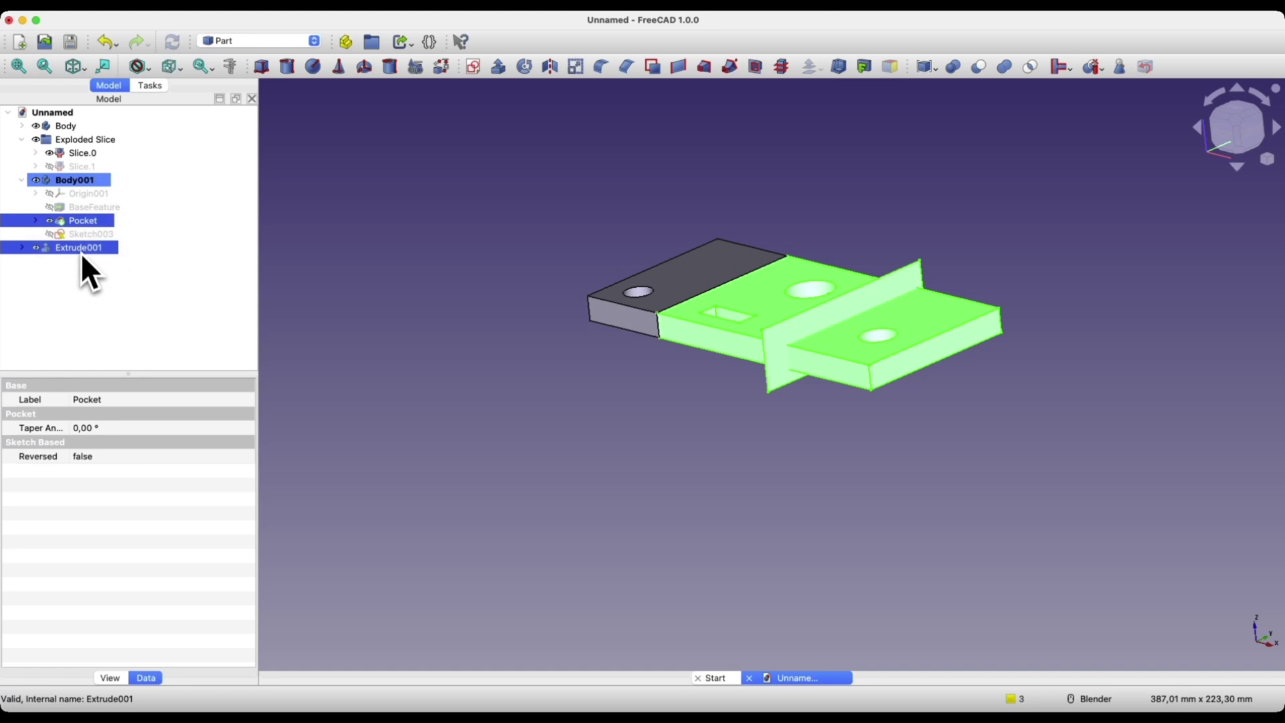
pyautogui.click(1092, 71)
pyautogui.click(127, 247)
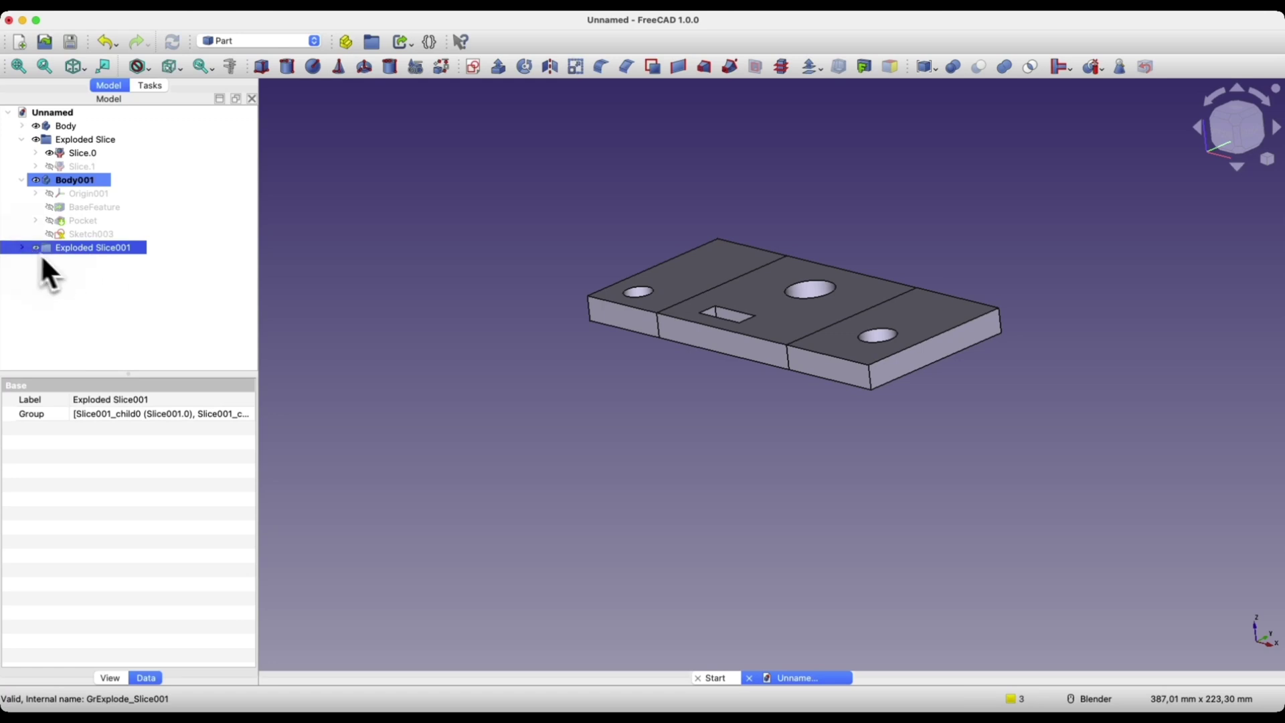
pyautogui.click(87, 274)
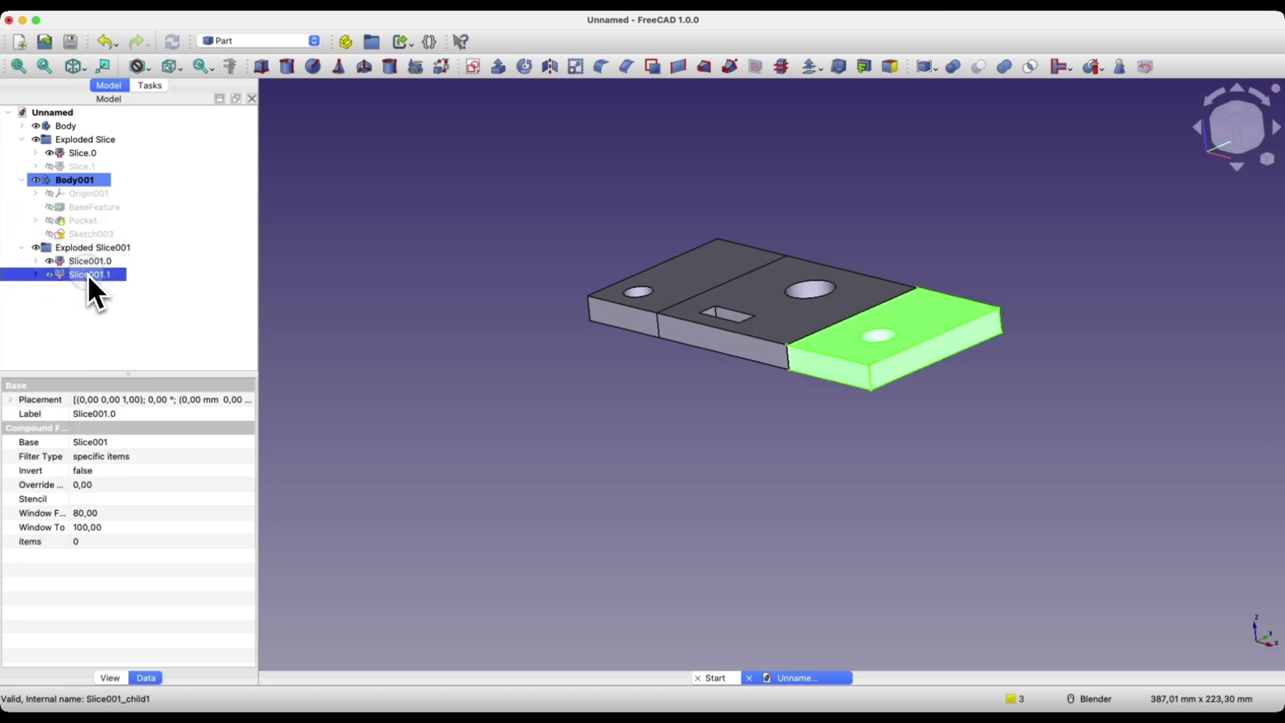
pyautogui.moveTo(828, 315); pyautogui.dragTo(760, 354, button='middle')
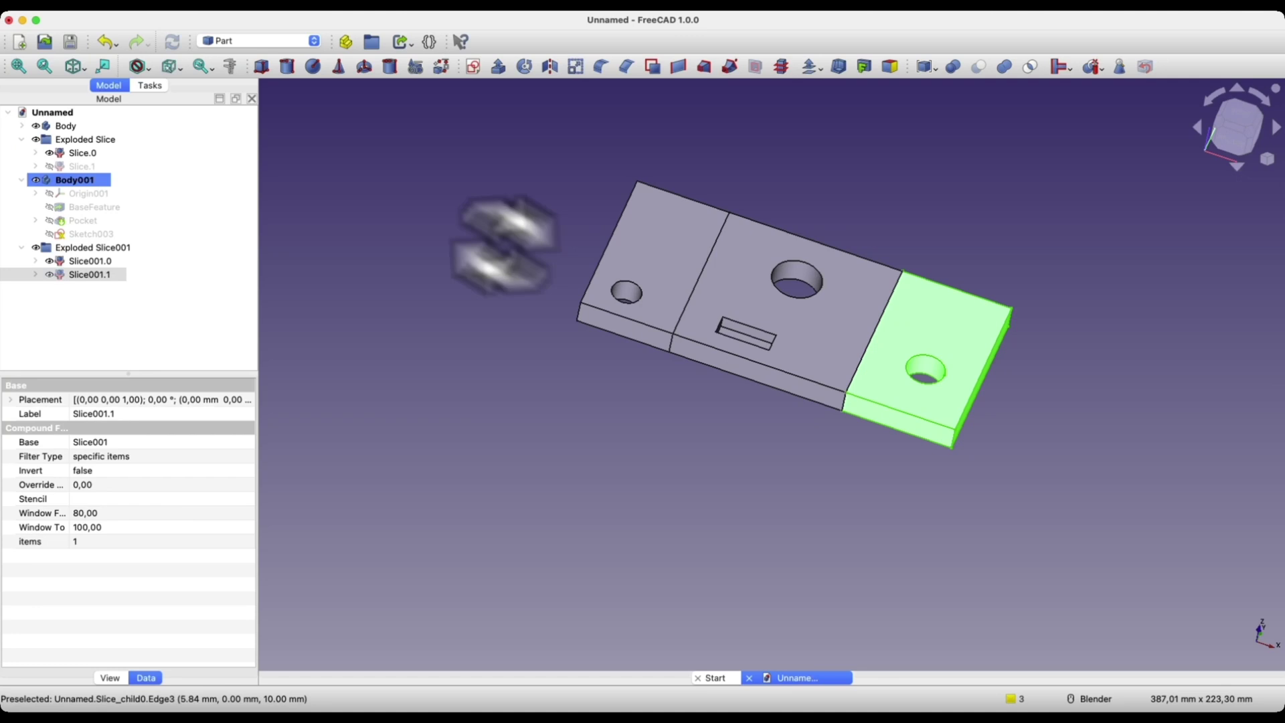
# In Part Design, create Body002 from Slice001.0 and Body003 from Slice001.1
pyautogui.click(257, 42)
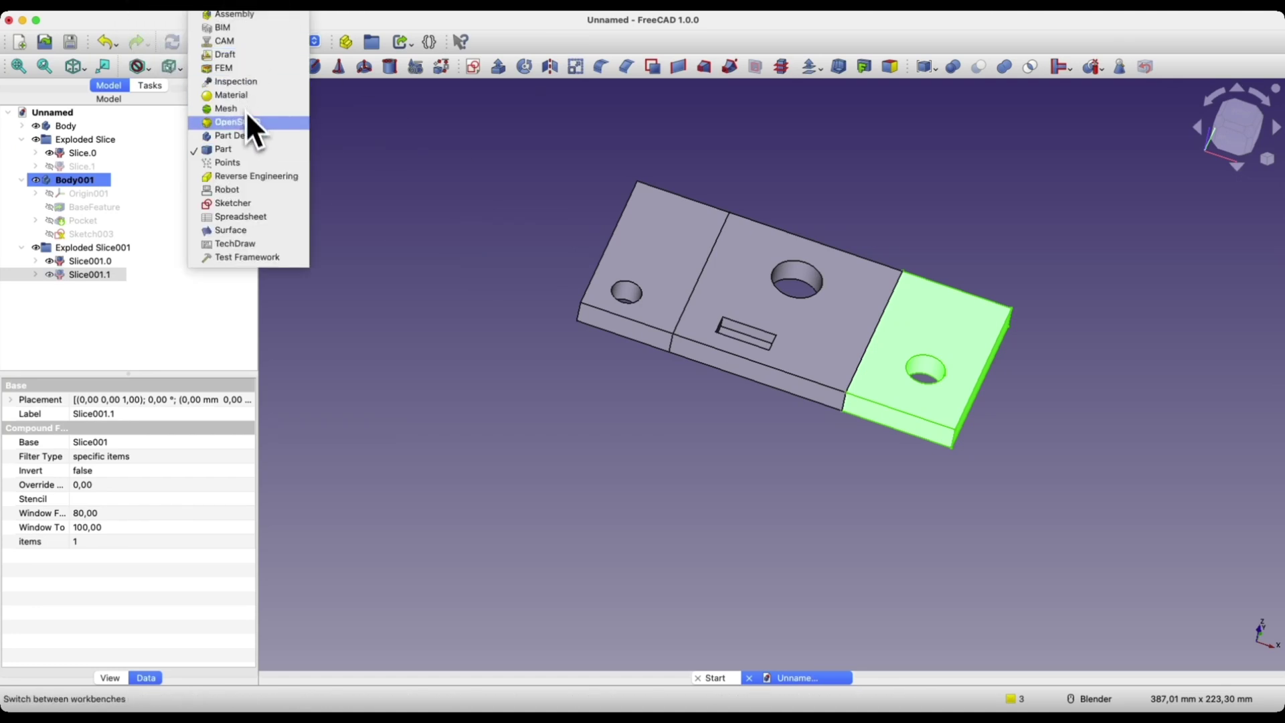
pyautogui.click(247, 135)
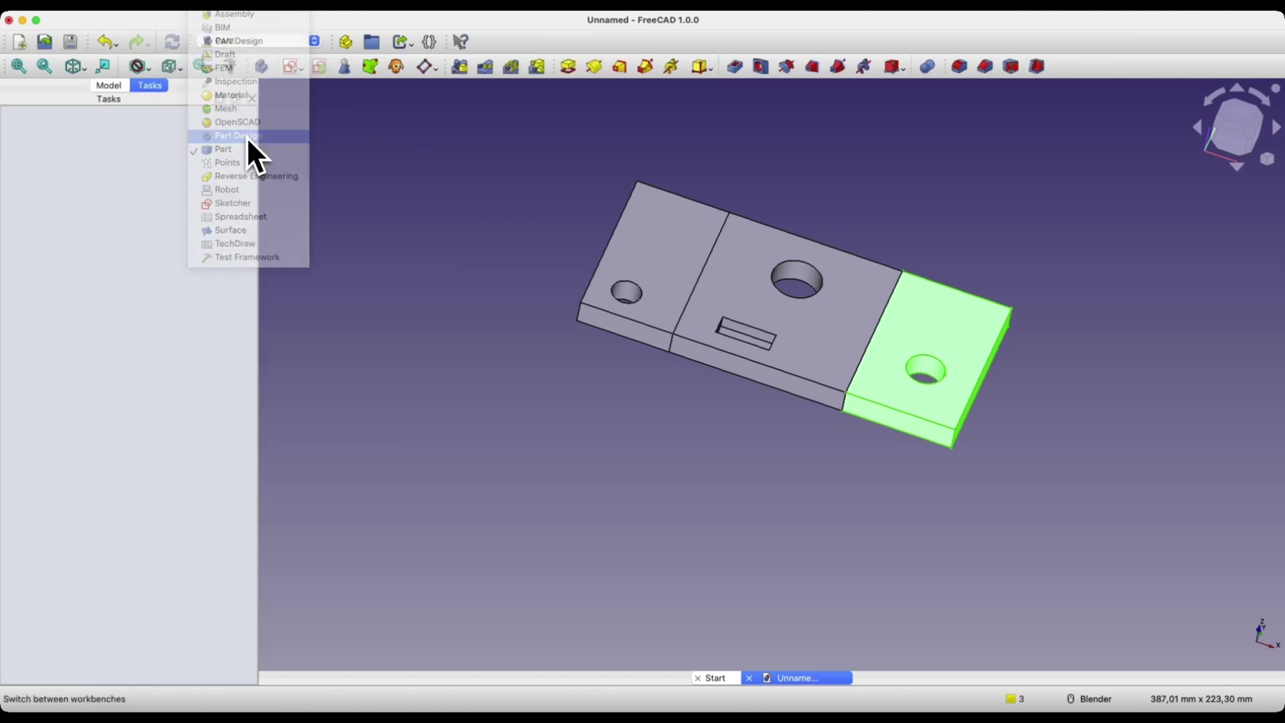
pyautogui.click(108, 85)
pyautogui.click(95, 275)
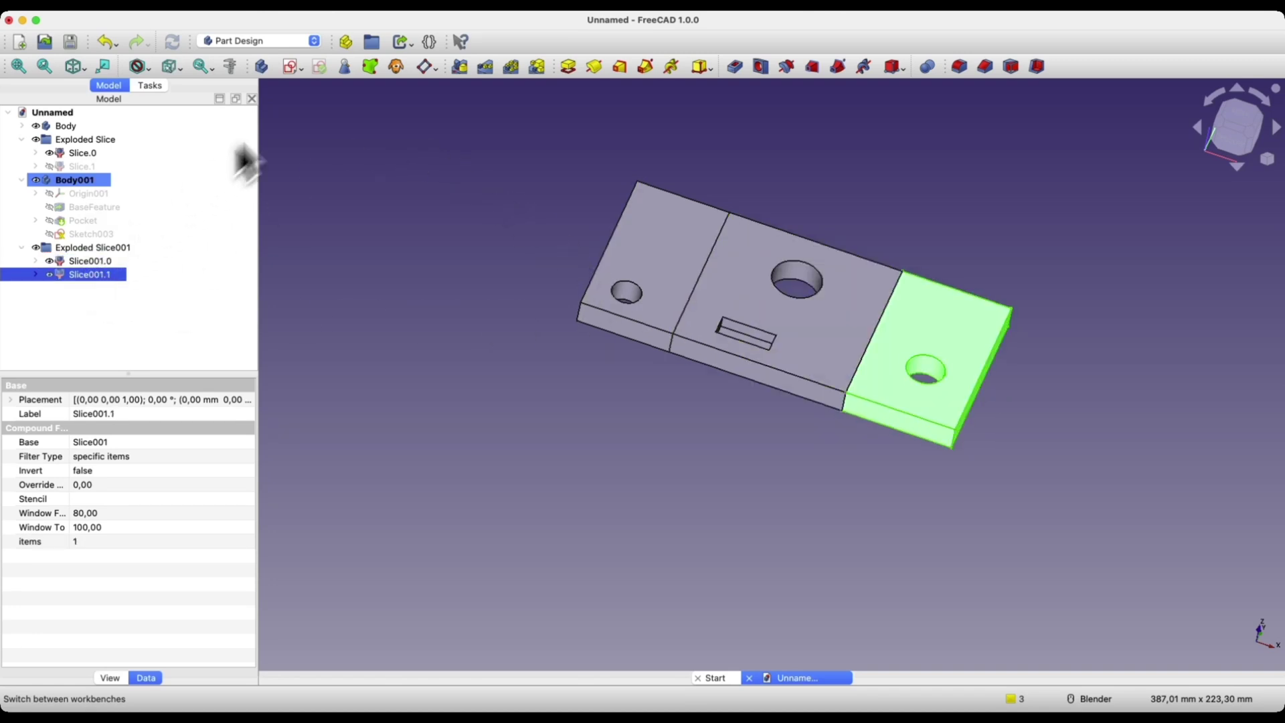
pyautogui.click(83, 261)
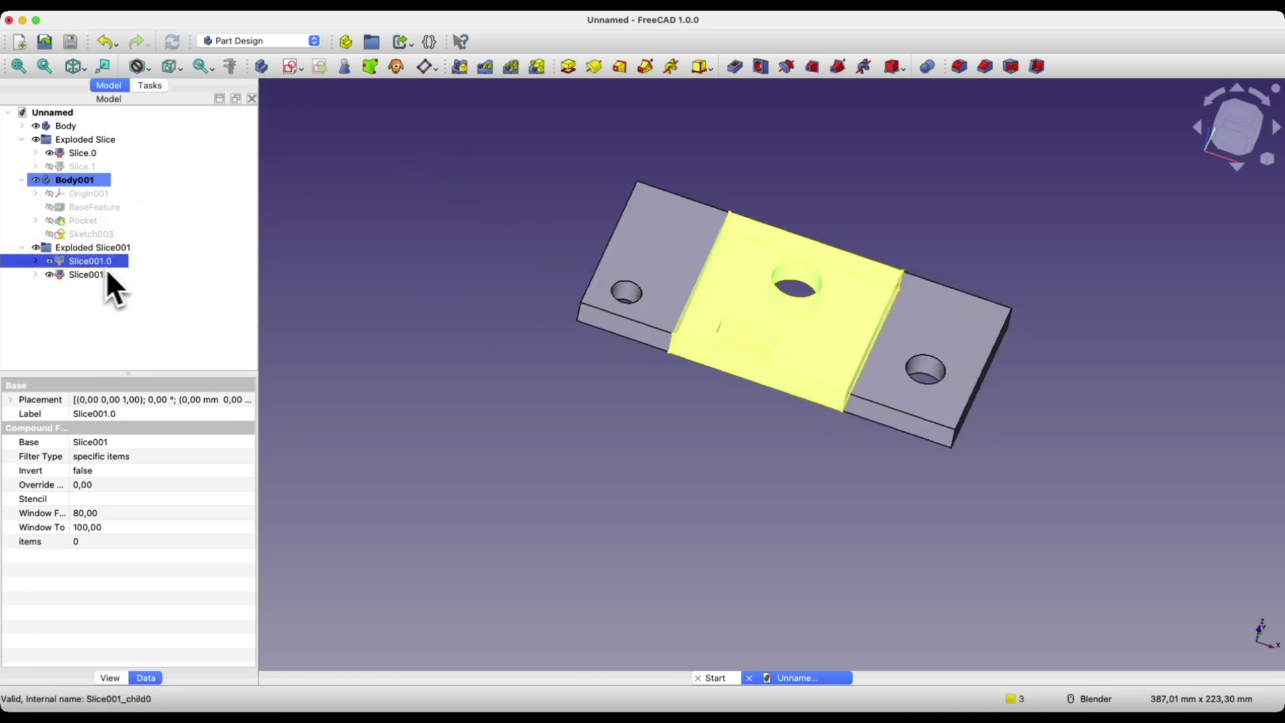
pyautogui.click(263, 71)
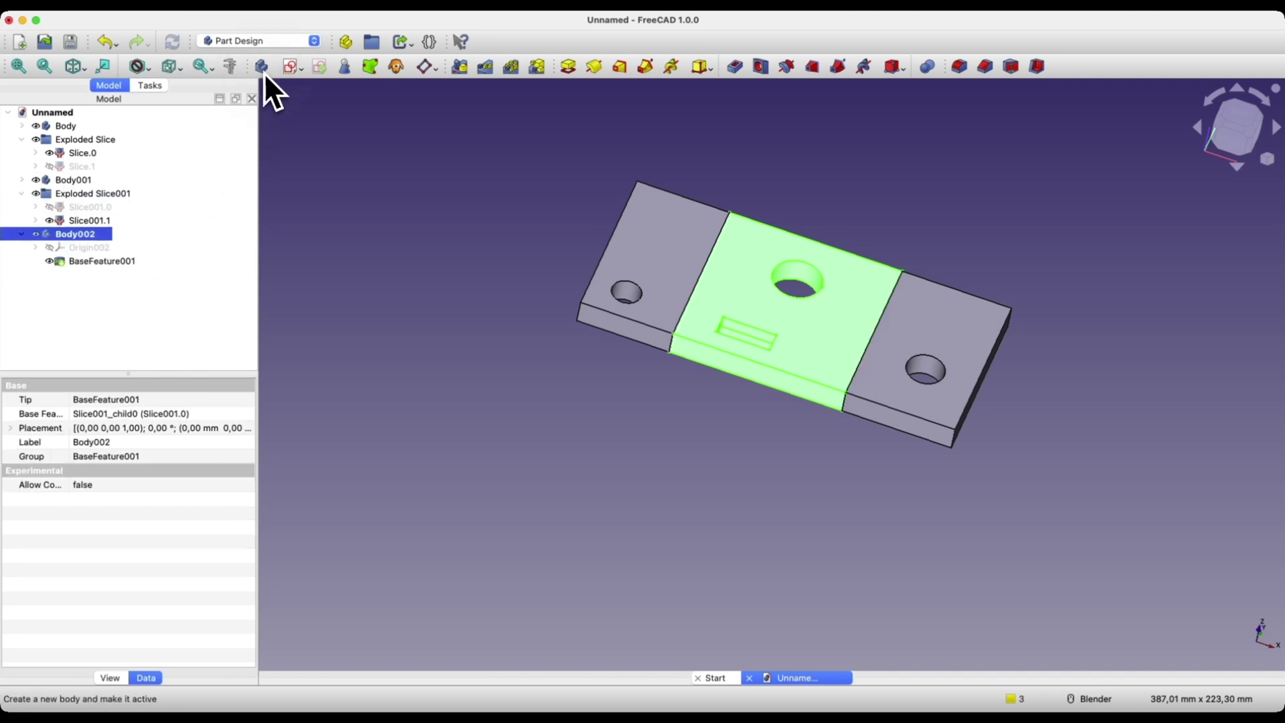
pyautogui.click(78, 222)
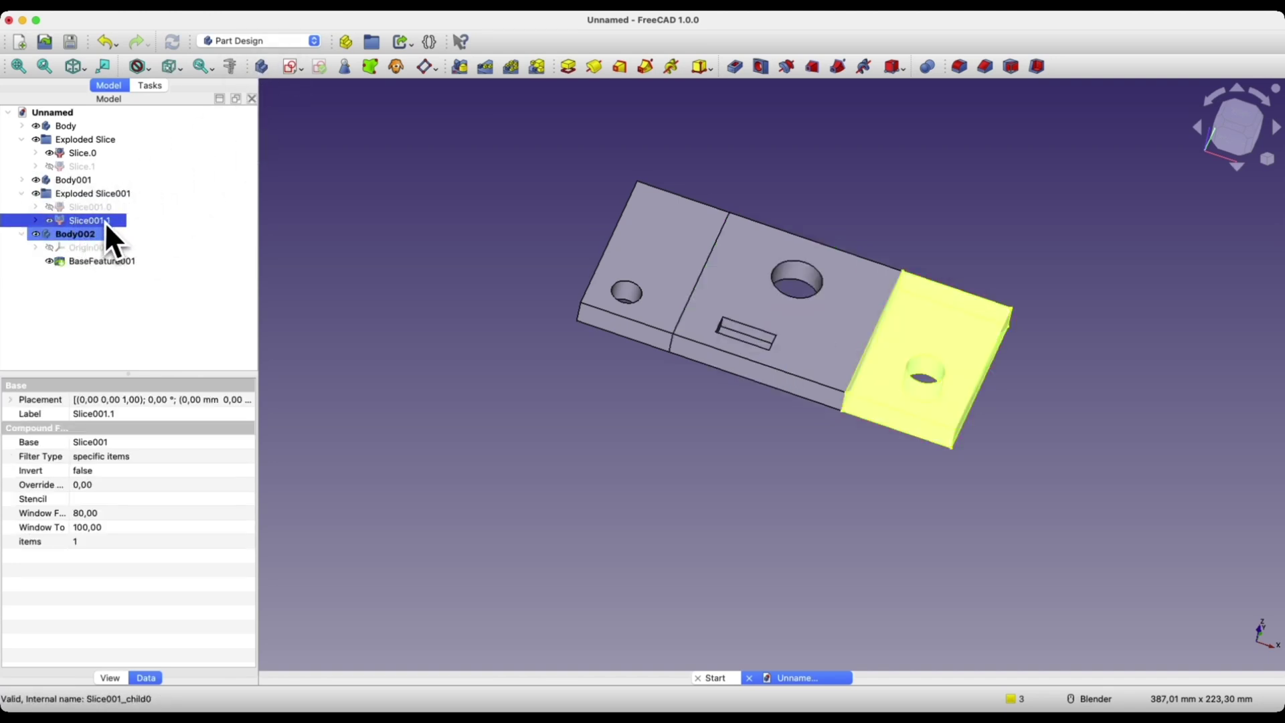
pyautogui.click(261, 70)
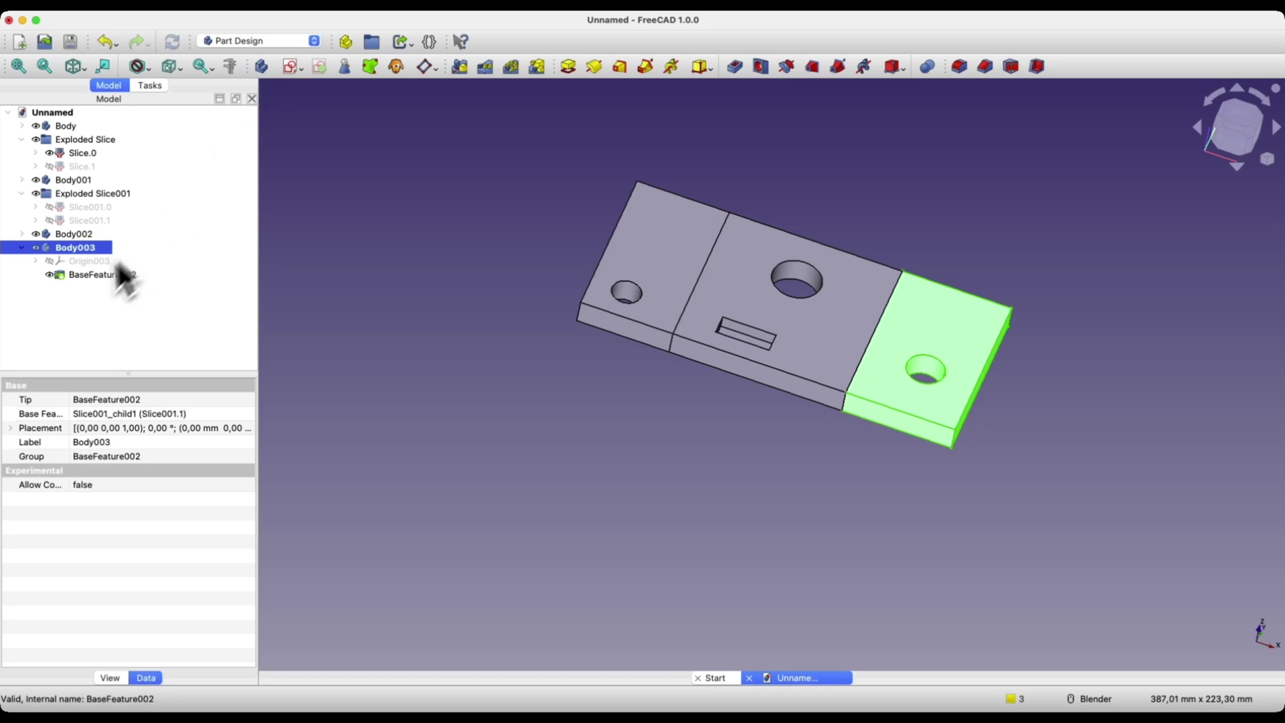
# Hide both Exploded Slice groups and Body002, leaving only the right plate visible
pyautogui.click(78, 194)
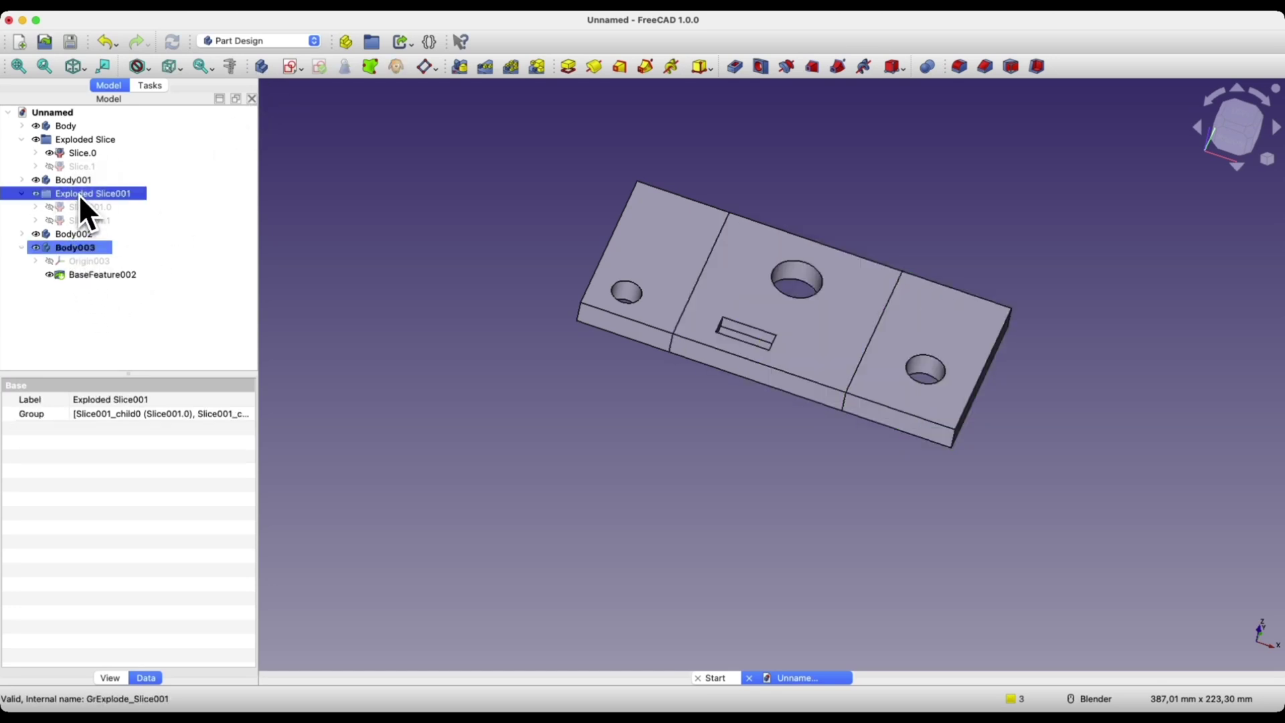
pyautogui.press('space')
pyautogui.click(78, 186)
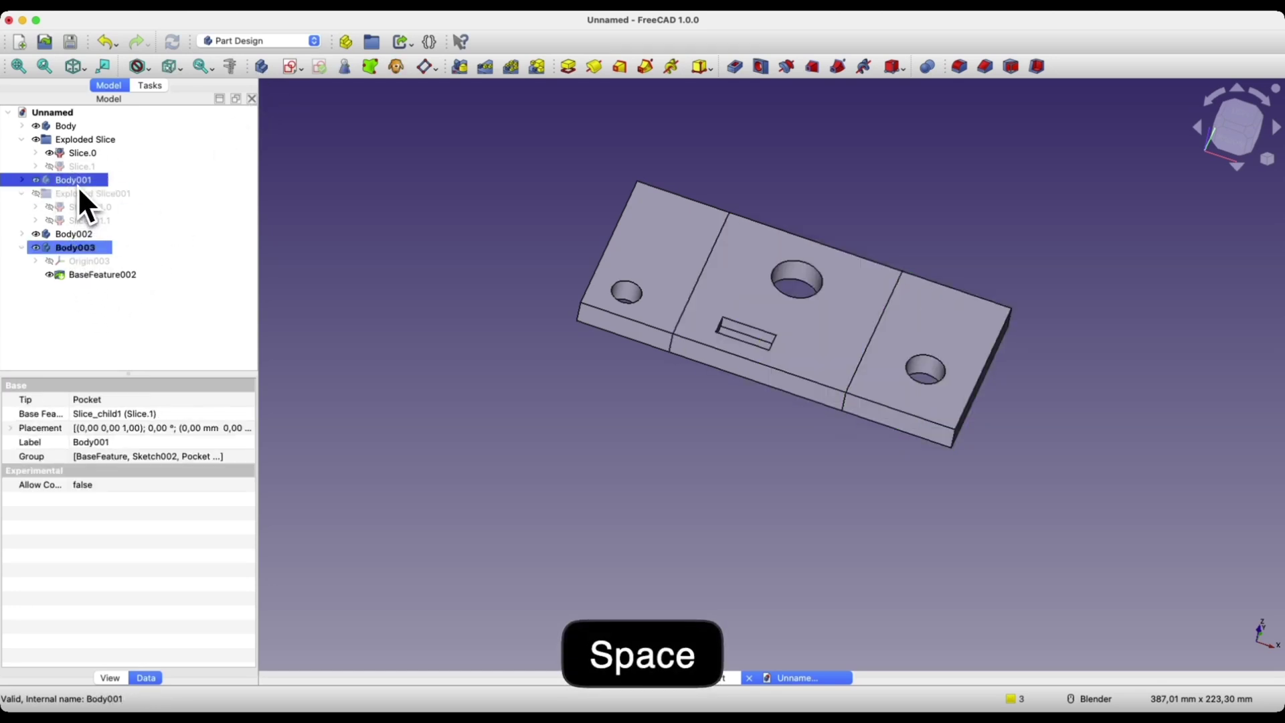
pyautogui.click(86, 145)
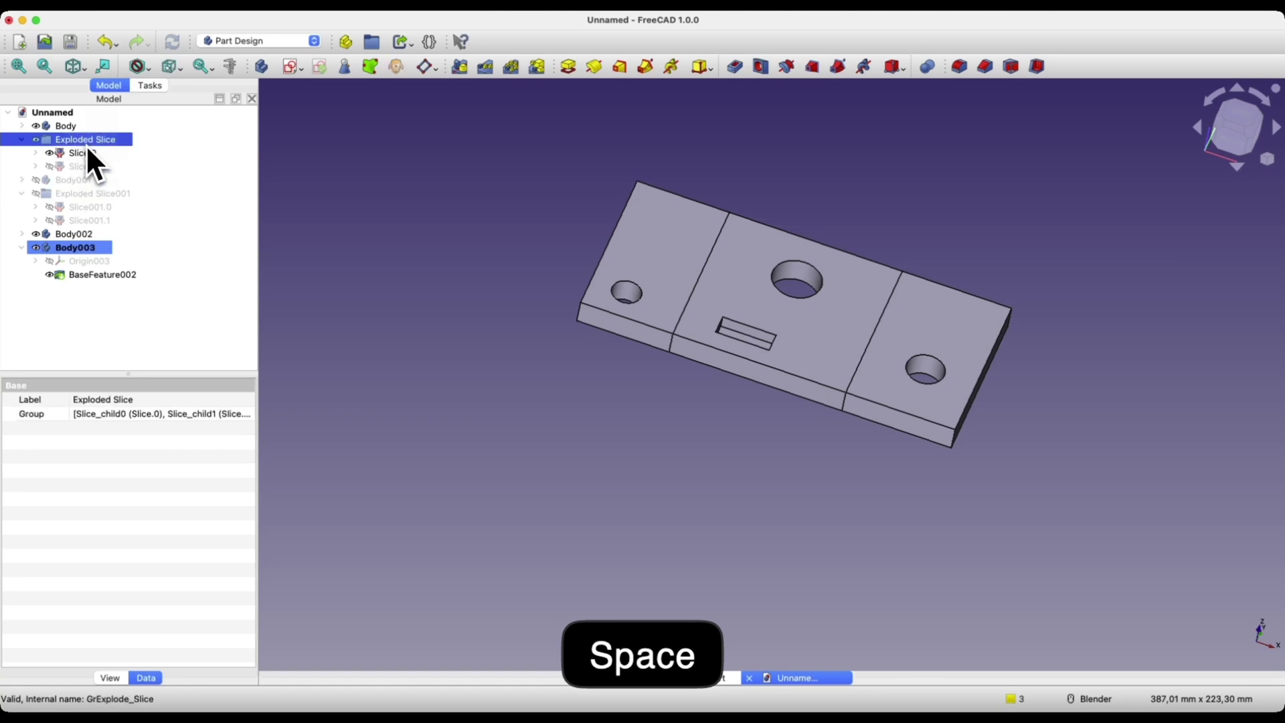
pyautogui.press('space')
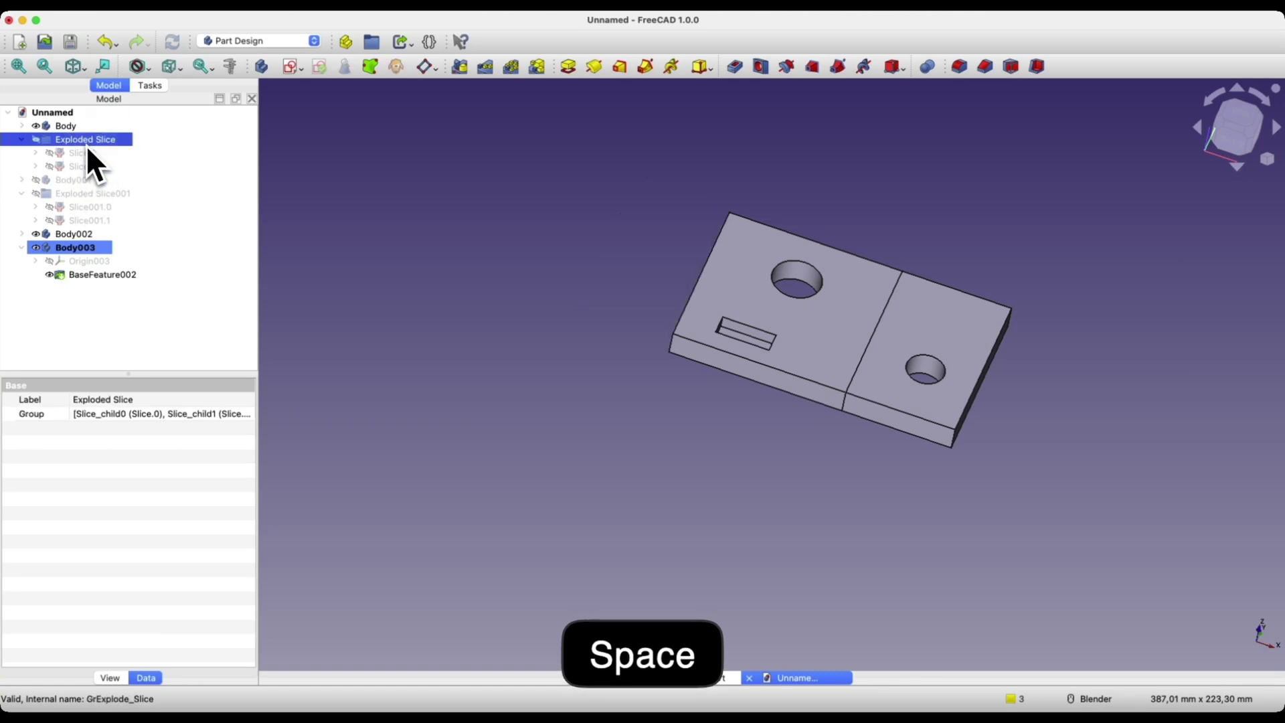
pyautogui.click(73, 234)
pyautogui.press('space')
pyautogui.press('space')
pyautogui.click(75, 247)
pyautogui.press('space')
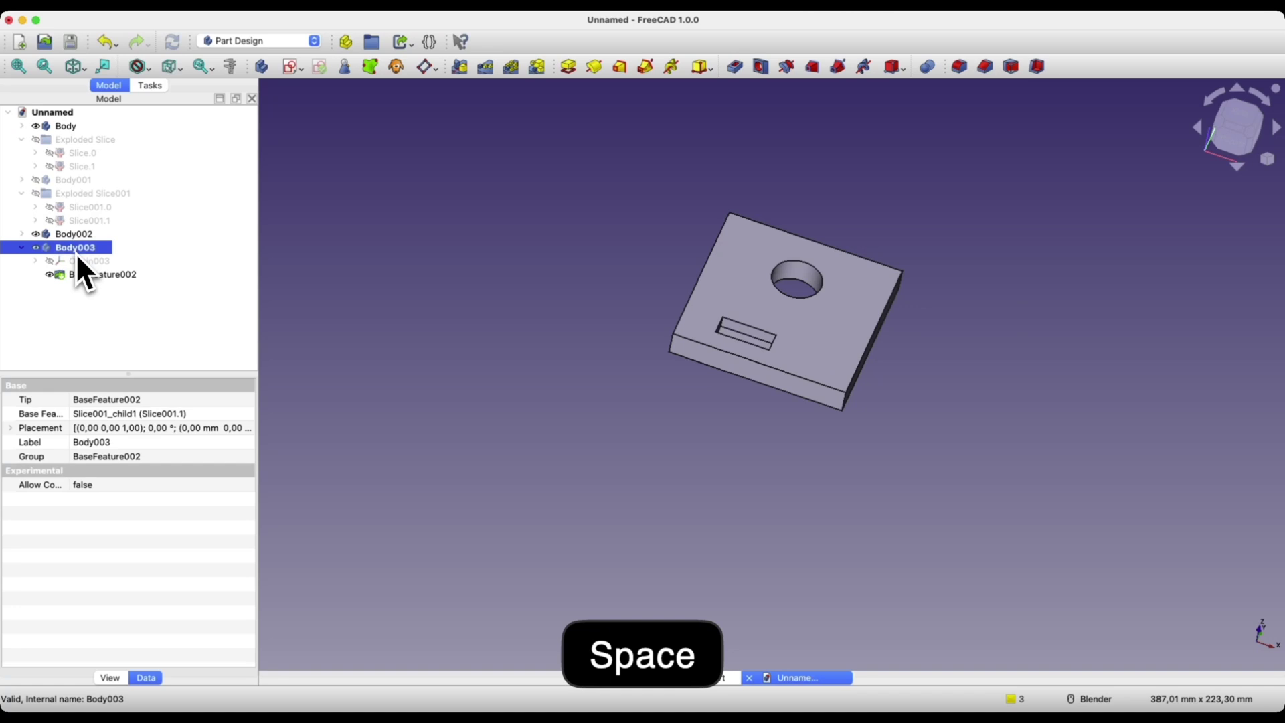
pyautogui.press('space')
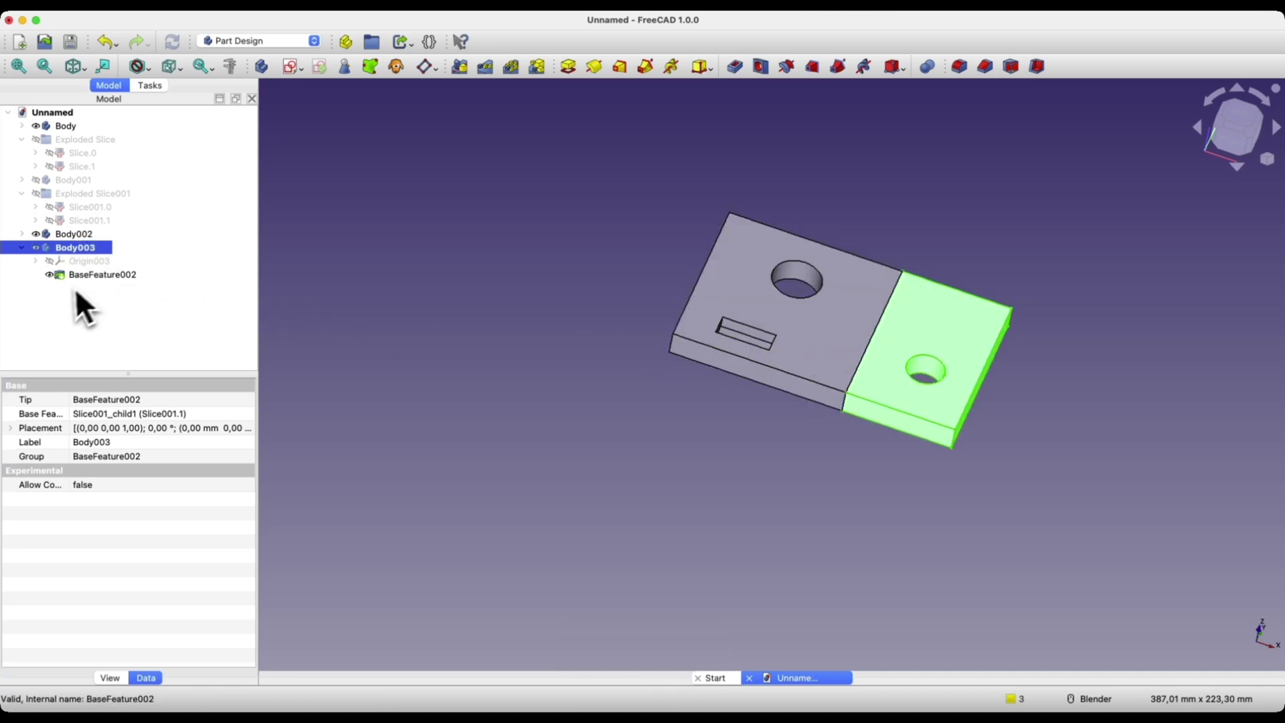
pyautogui.click(99, 275)
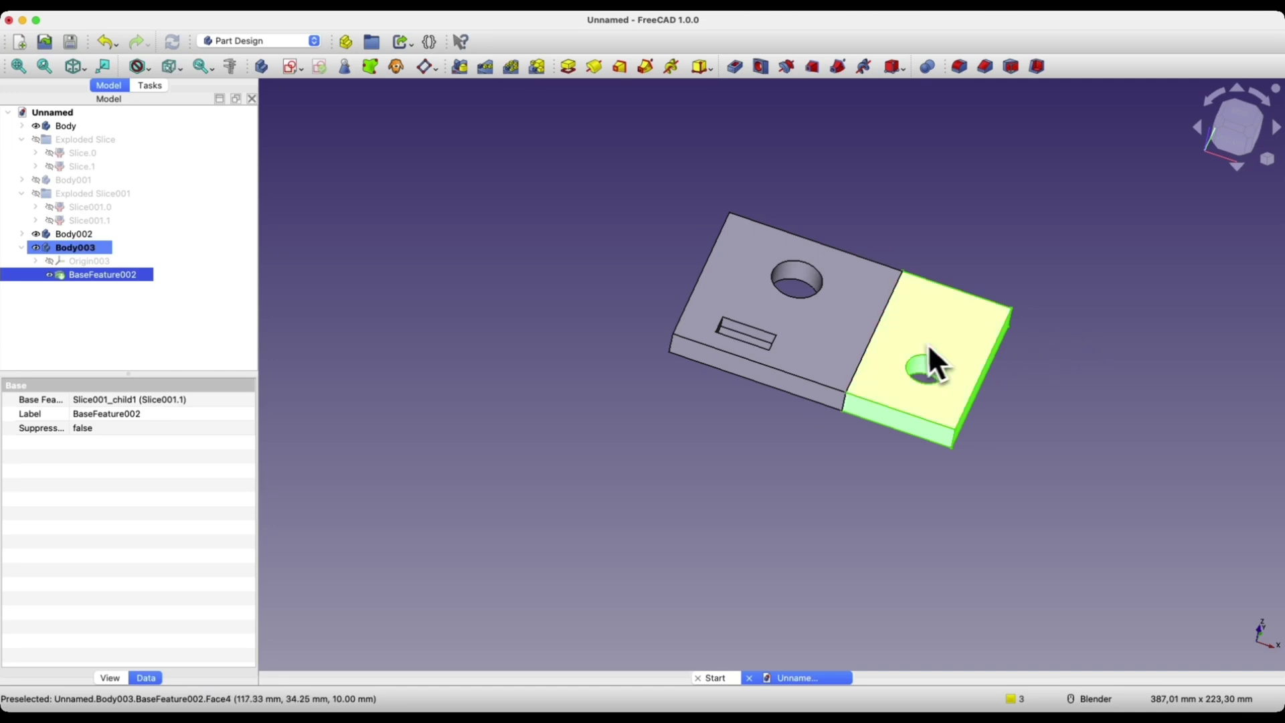
pyautogui.click(91, 235)
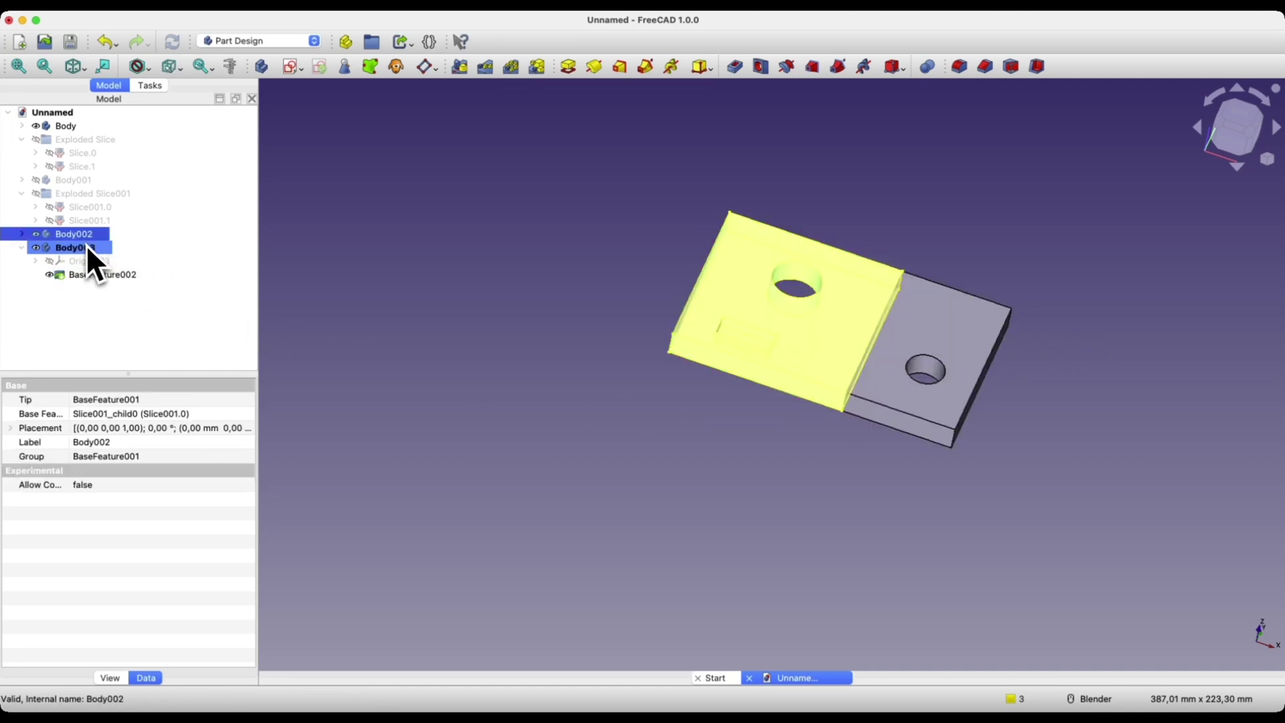
pyautogui.press('space')
pyautogui.moveTo(935, 493); pyautogui.dragTo(970, 348, button='middle')
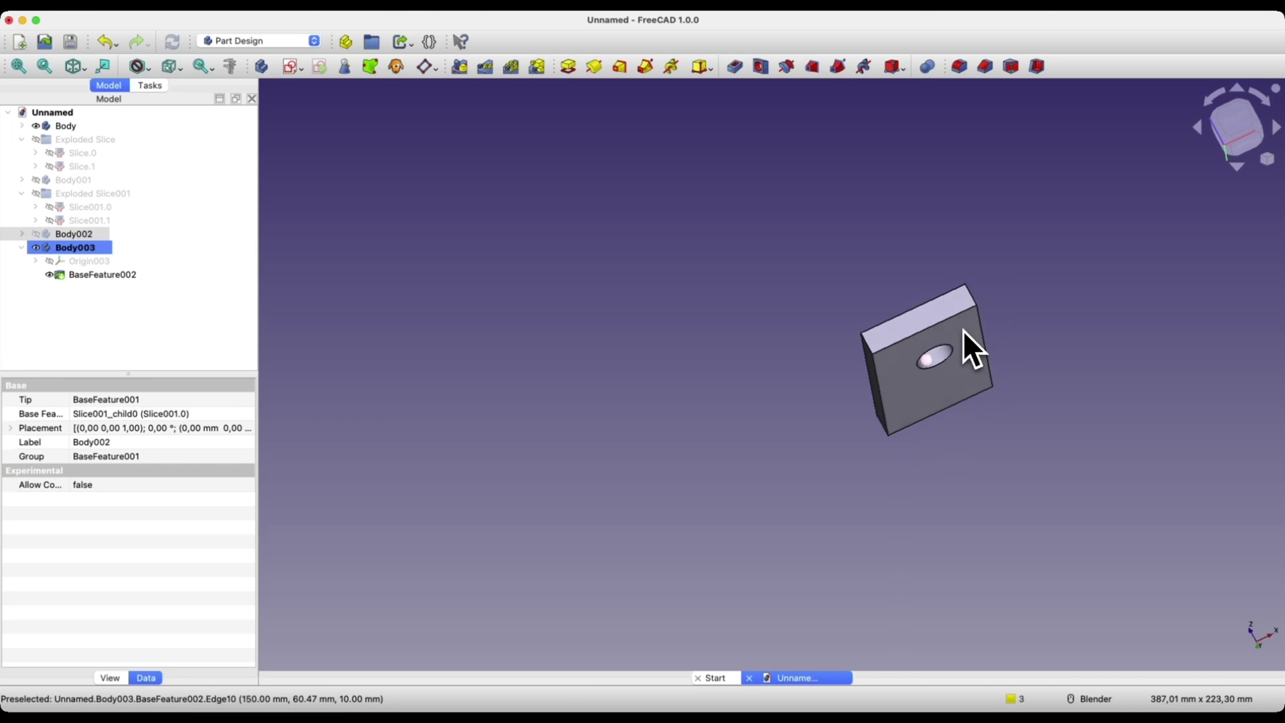
# Rename the right plate's body Body003 to 'l1', fixing a mistyped first attempt
pyautogui.rightClick(83, 253)
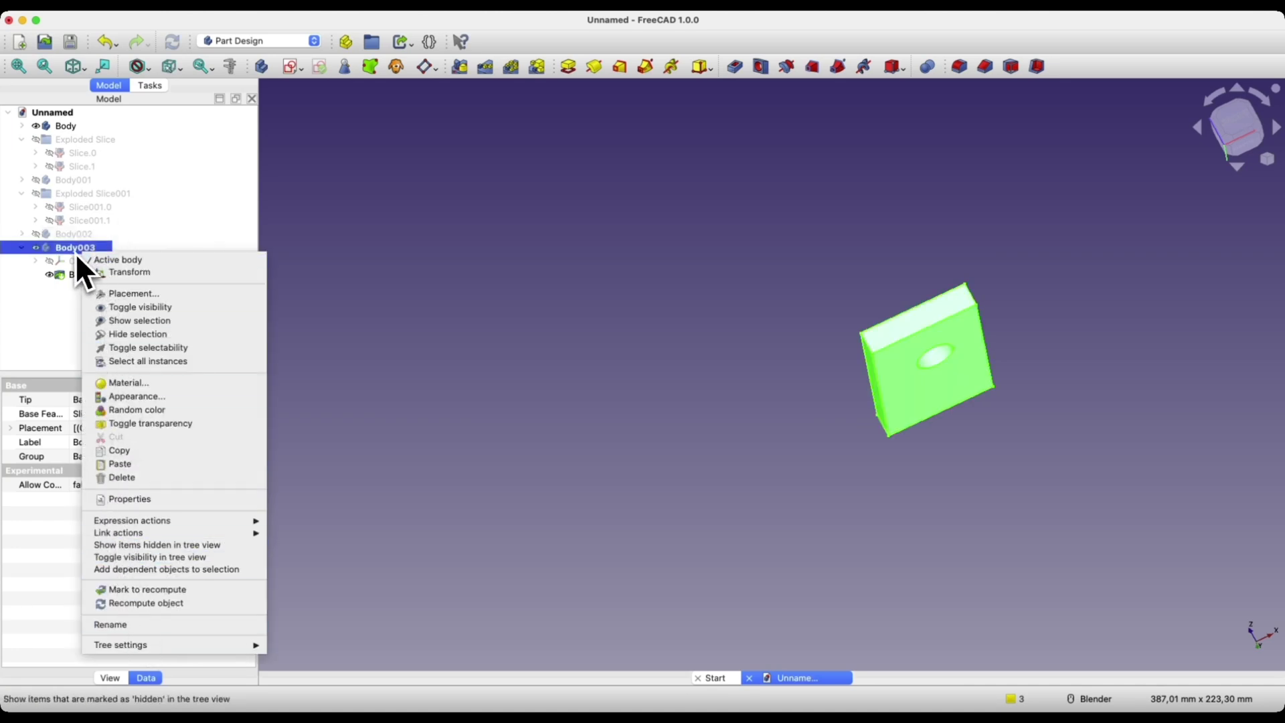
pyautogui.click(127, 626)
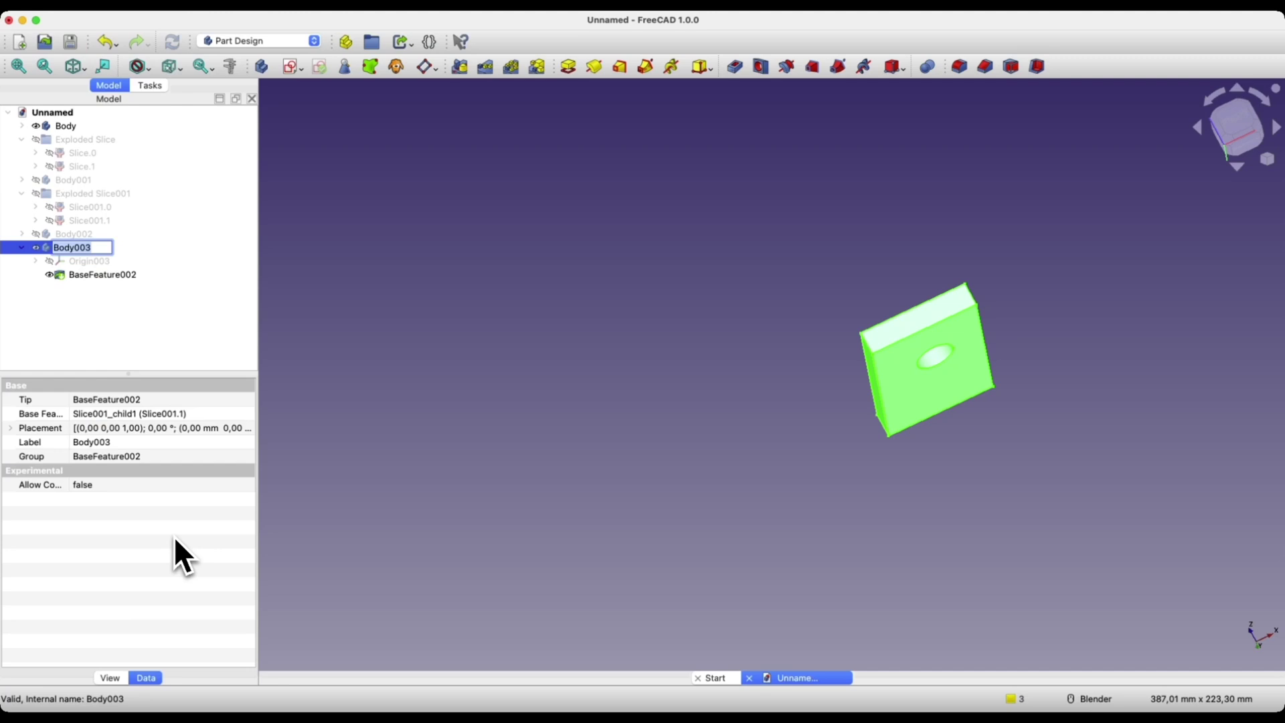
pyautogui.write('left')
pyautogui.press('BackSpace')
pyautogui.press('BackSpace')
pyautogui.press('BackSpace')
pyautogui.press('BackSpace')
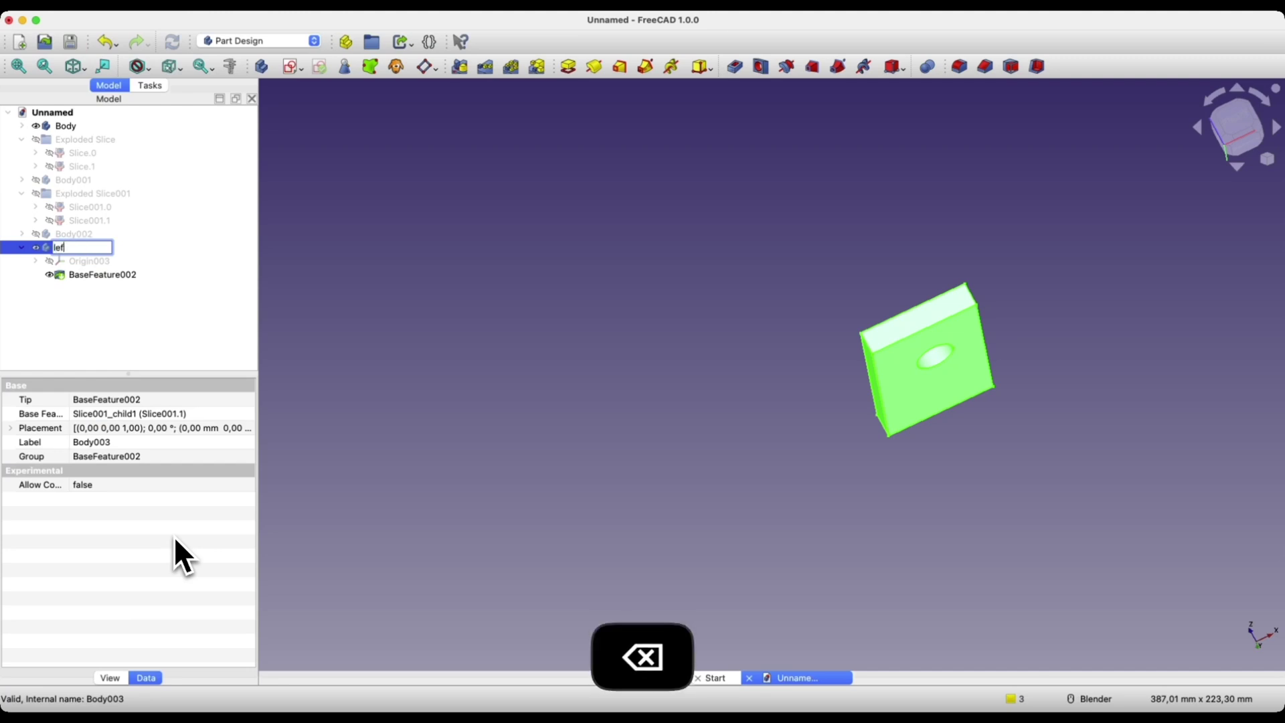
pyautogui.write('l1')
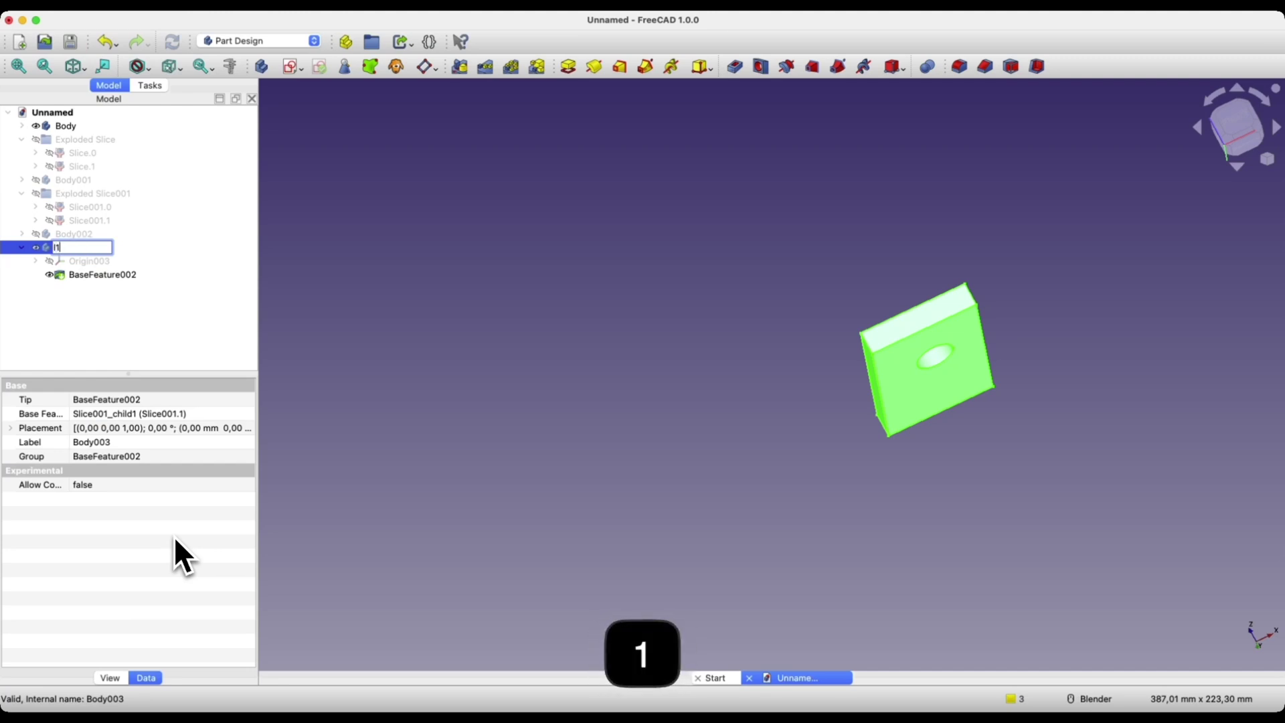
pyautogui.press('Return')
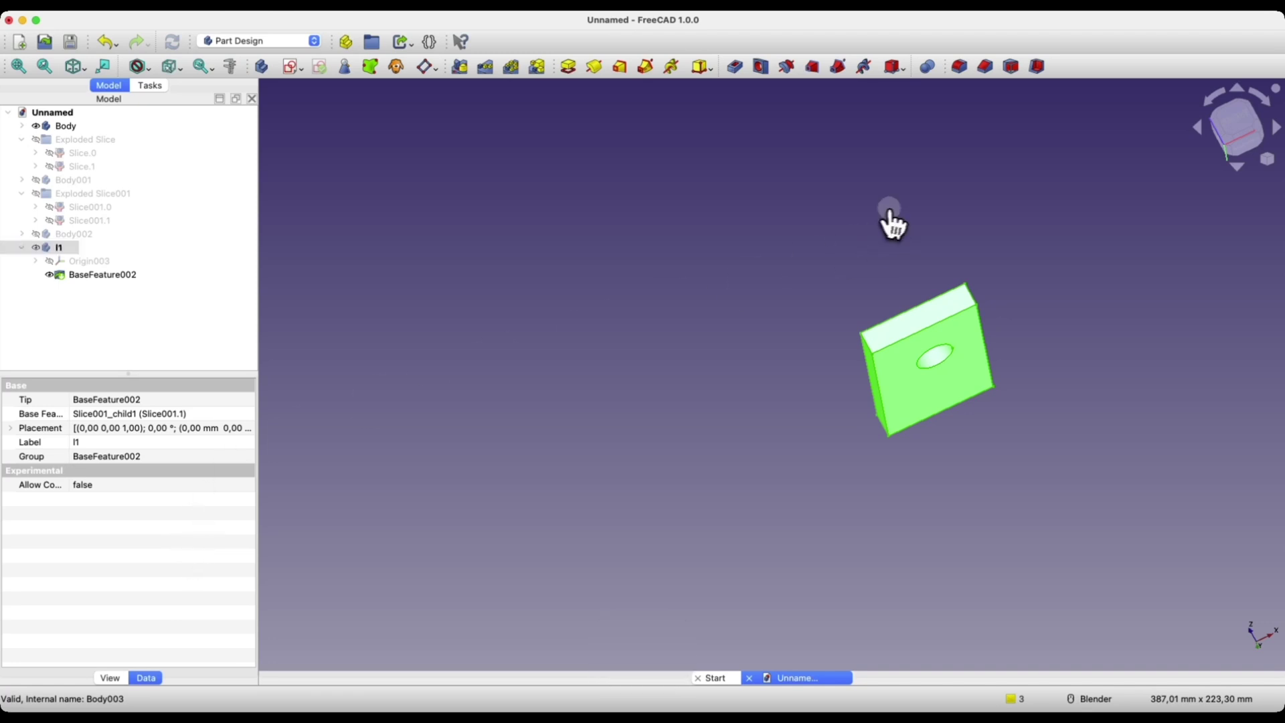
# Start a sketch on the l1 plate's front face and reference its left edge as external geometry
pyautogui.click(889, 221)
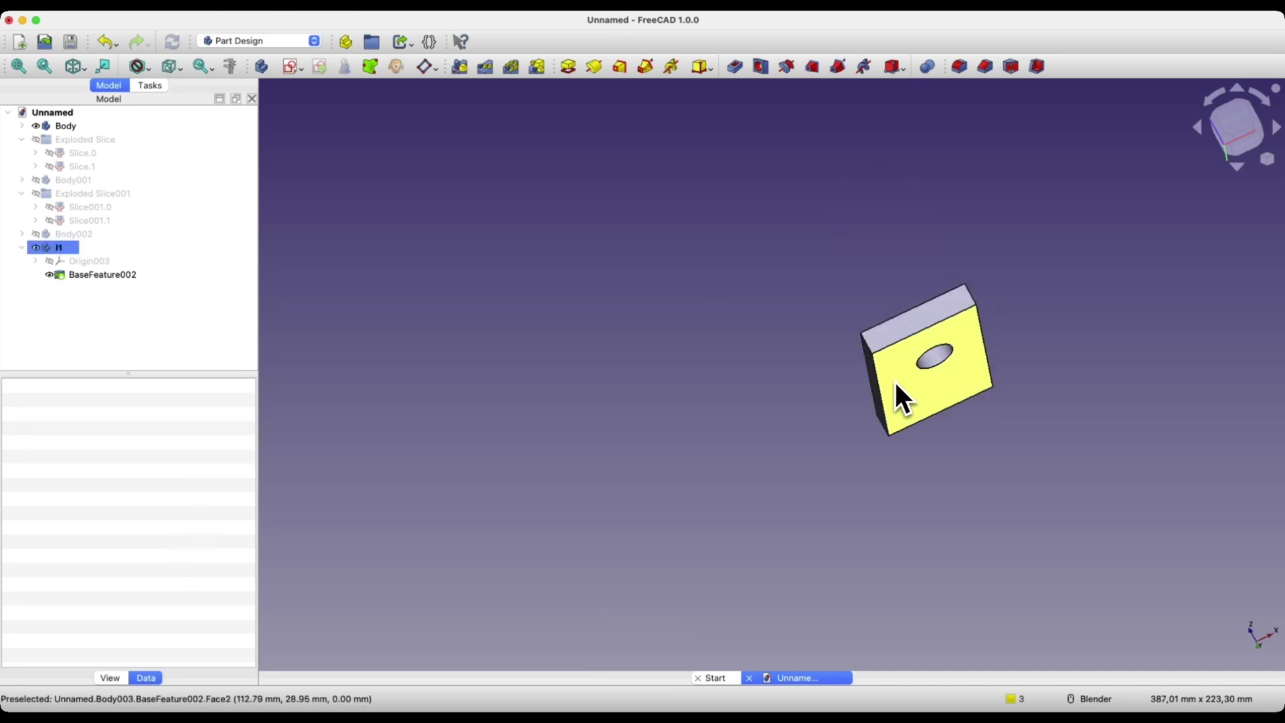
pyautogui.click(895, 386)
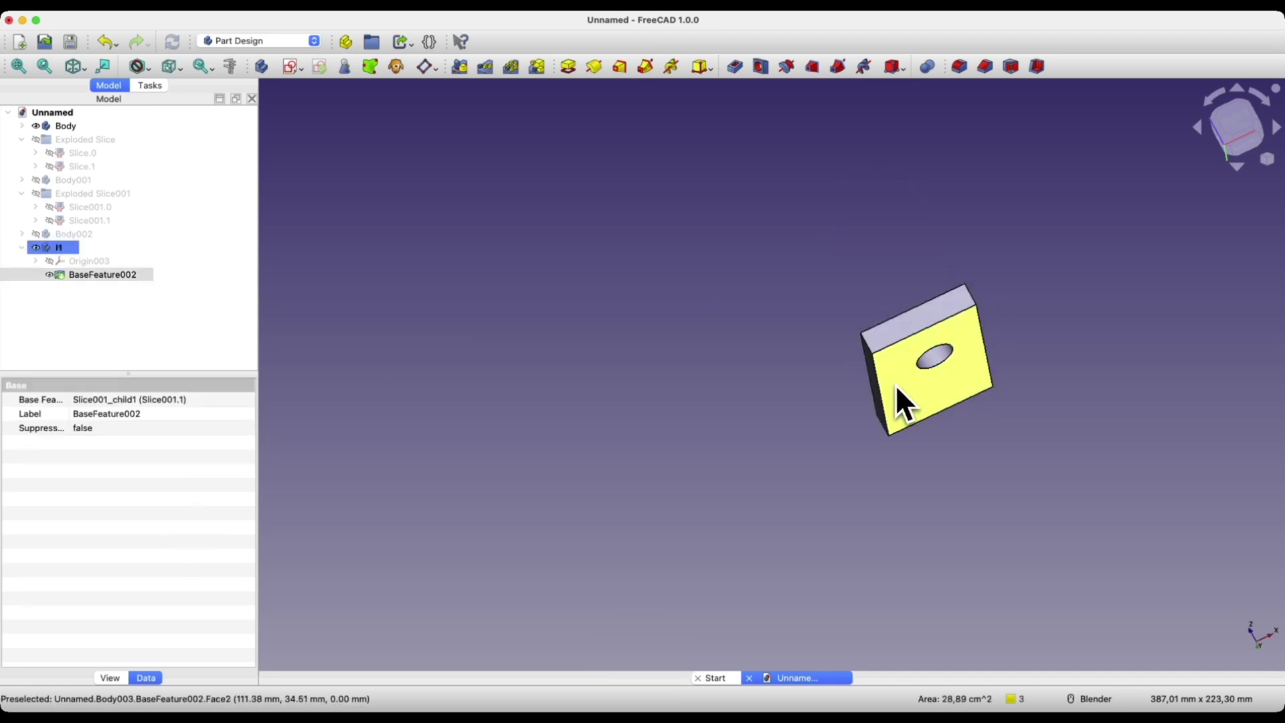
pyautogui.click(293, 67)
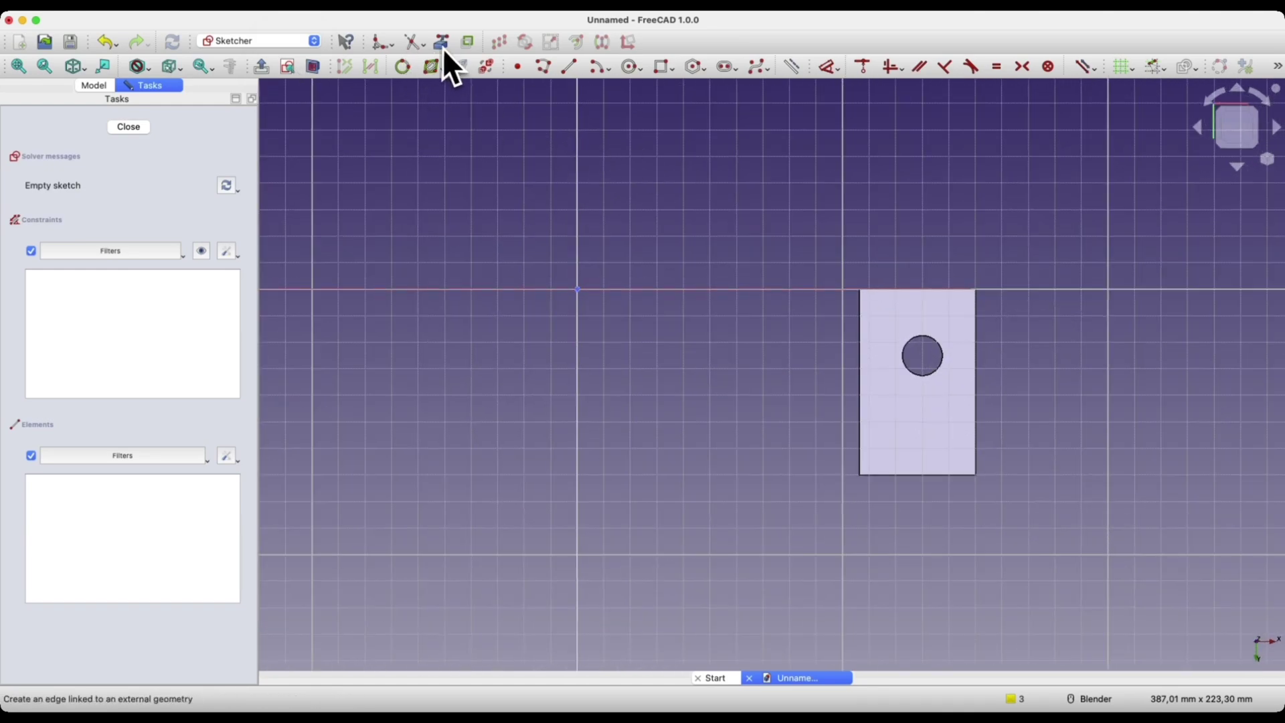
pyautogui.click(444, 46)
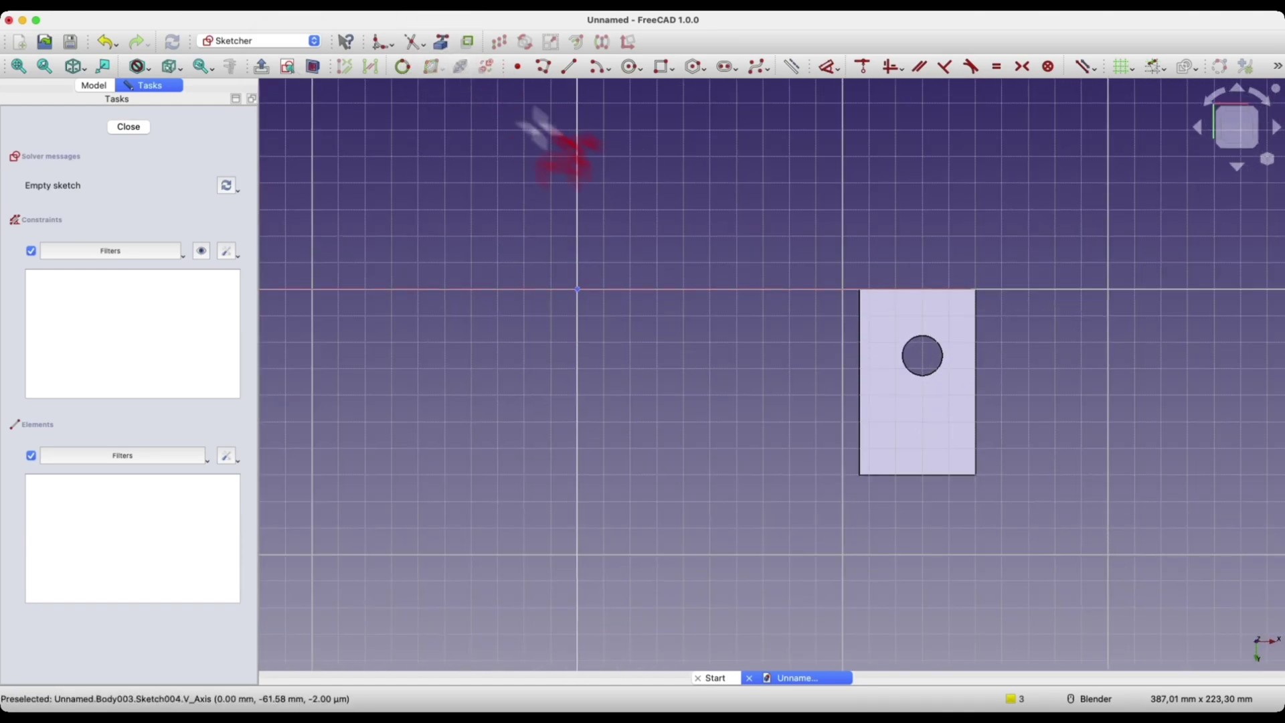
pyautogui.click(857, 345)
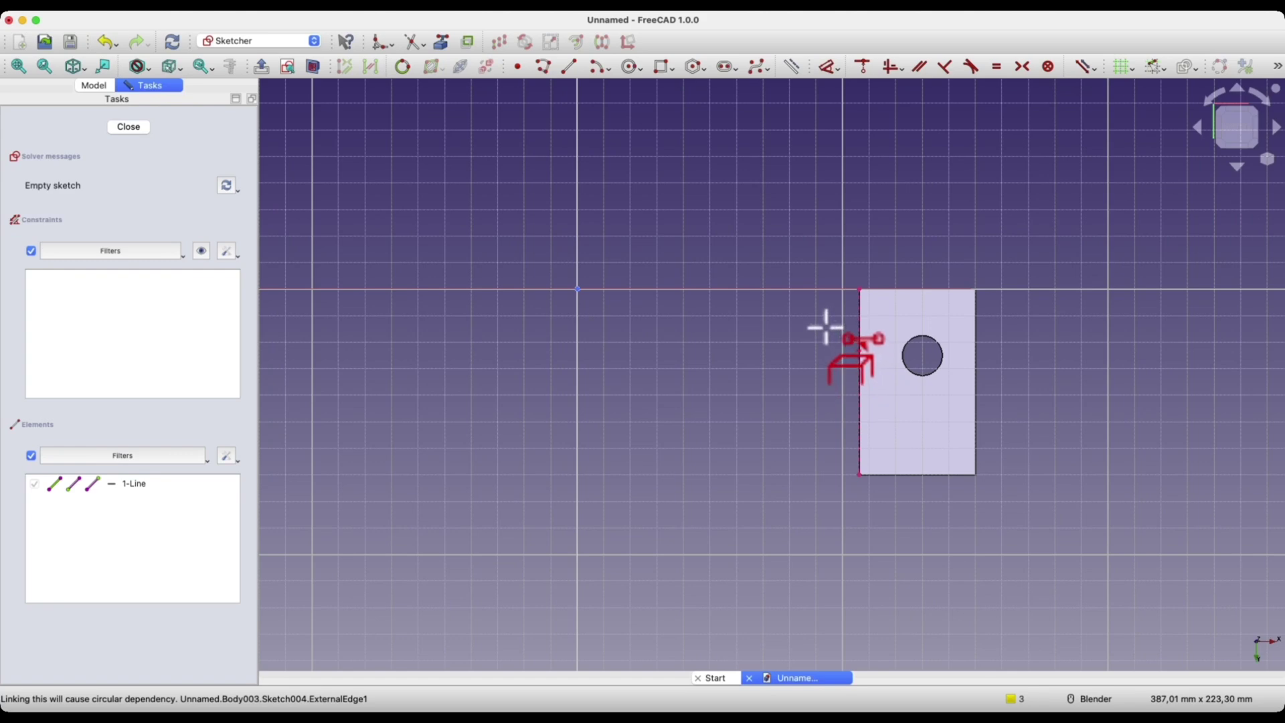
# Draw two small rectangles against the left edge, one upper and one lower, and close the sketch
pyautogui.click(663, 66)
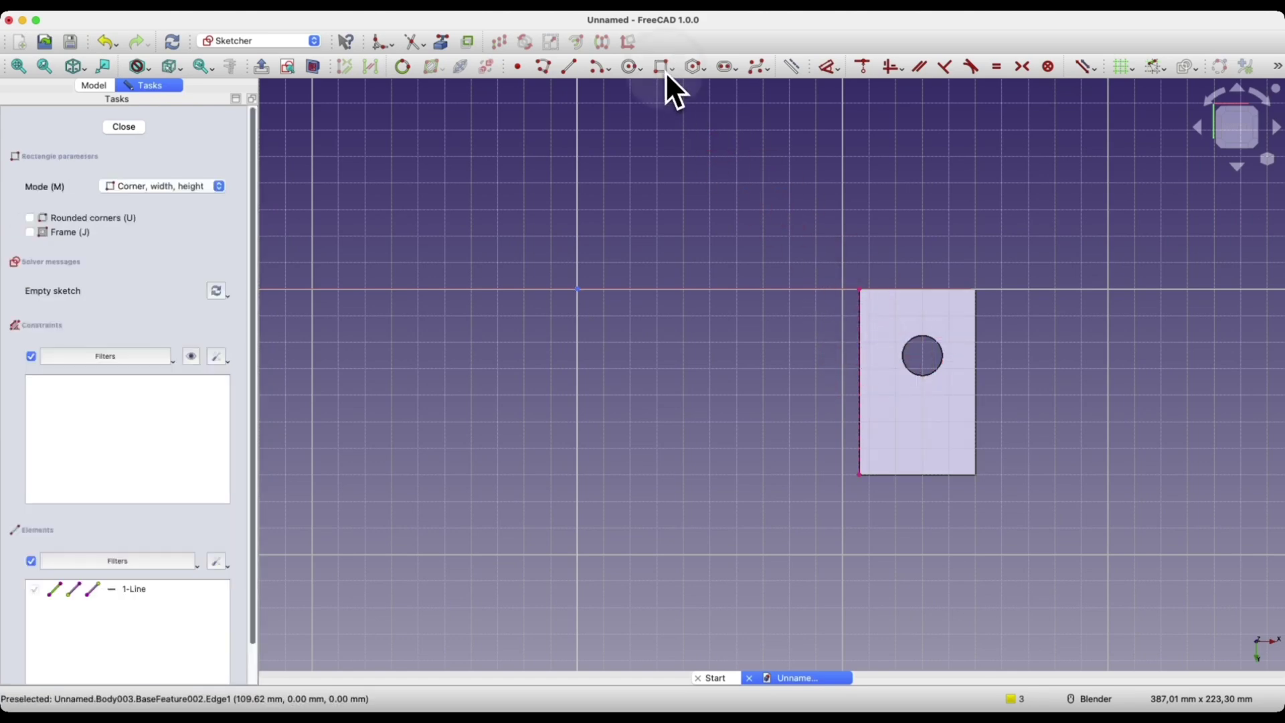
pyautogui.click(860, 311)
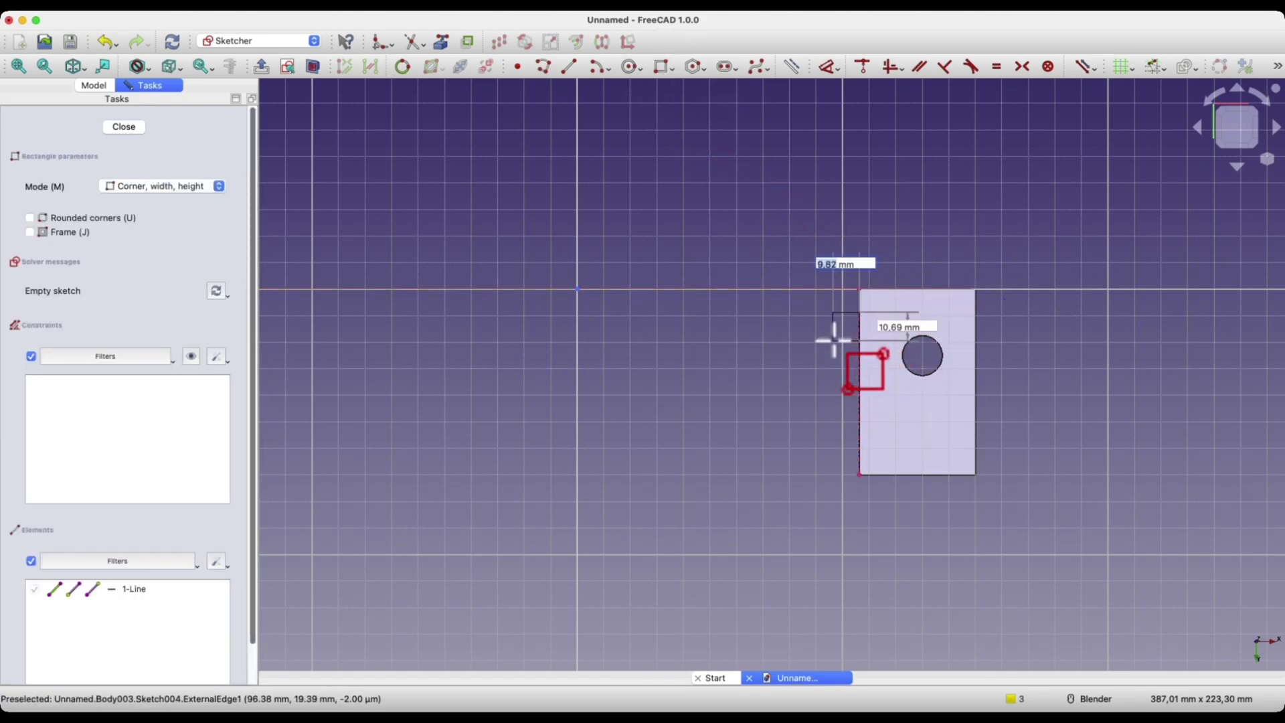
pyautogui.click(831, 338)
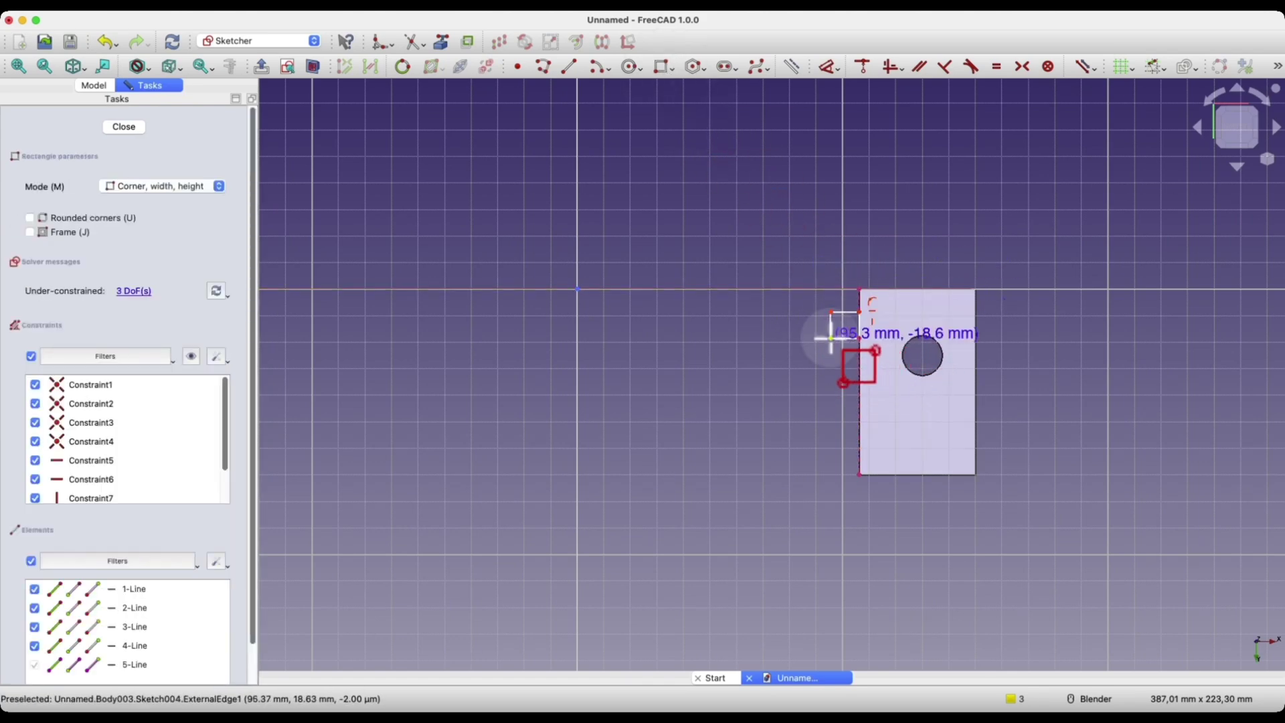
pyautogui.press('Tab')
pyautogui.click(834, 450)
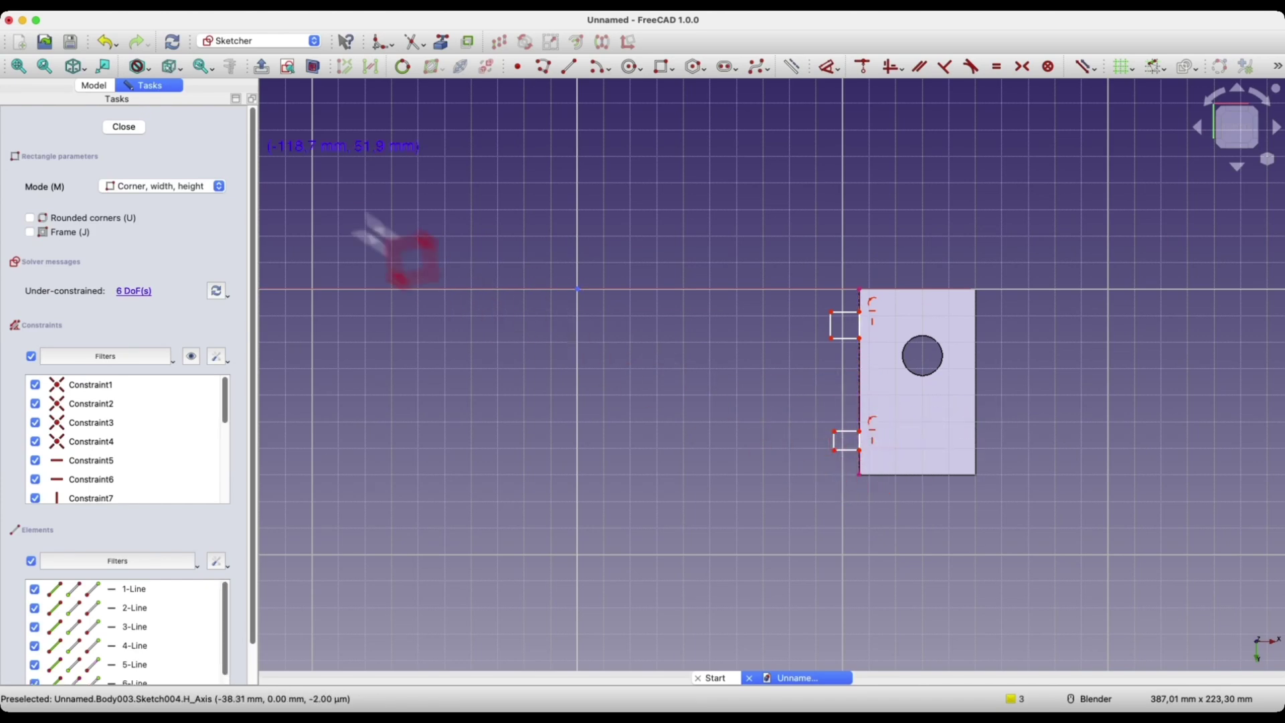
pyautogui.click(124, 127)
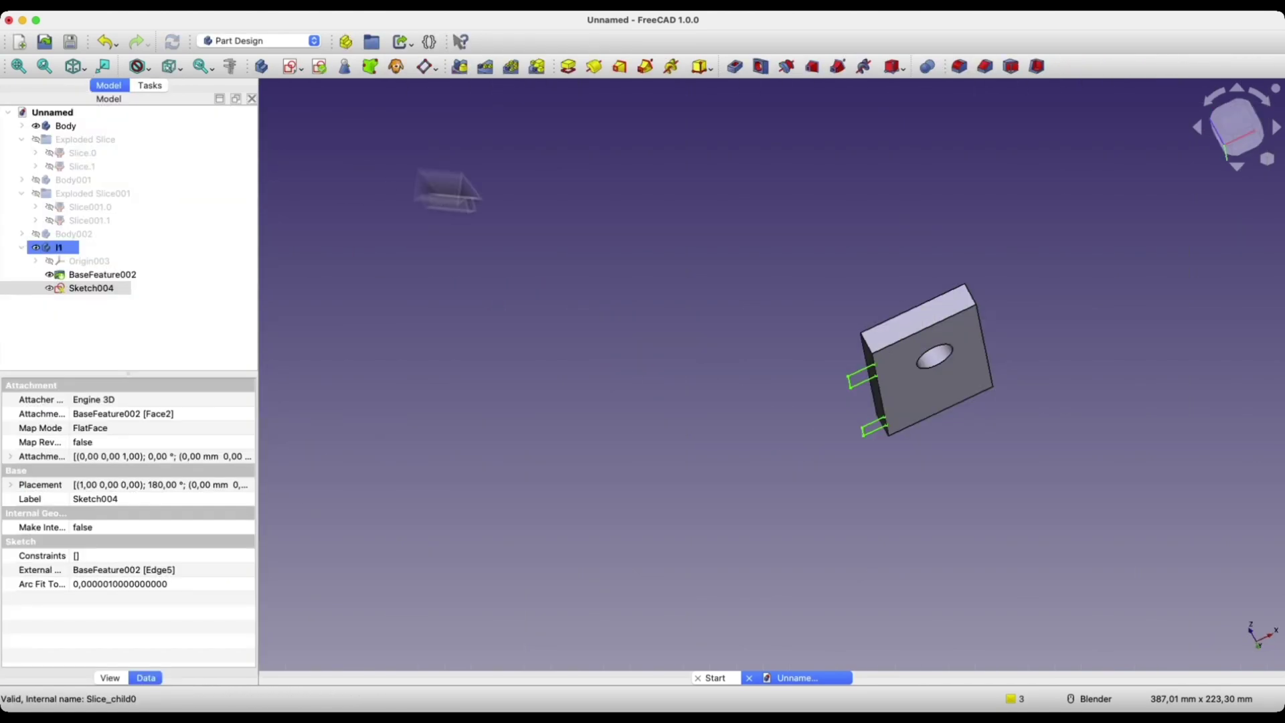
# Pad the two-rectangle sketch 5 mm reversed, forming tabs on the plate's left edge
pyautogui.click(577, 73)
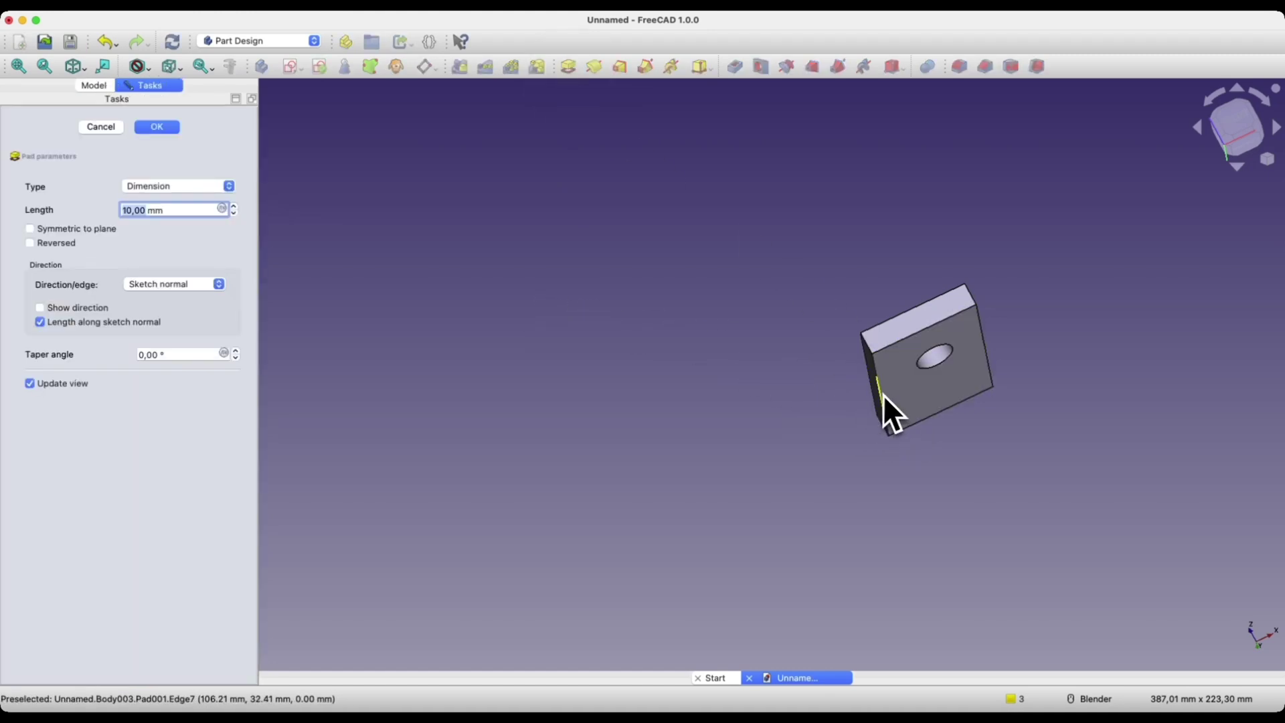
pyautogui.click(30, 244)
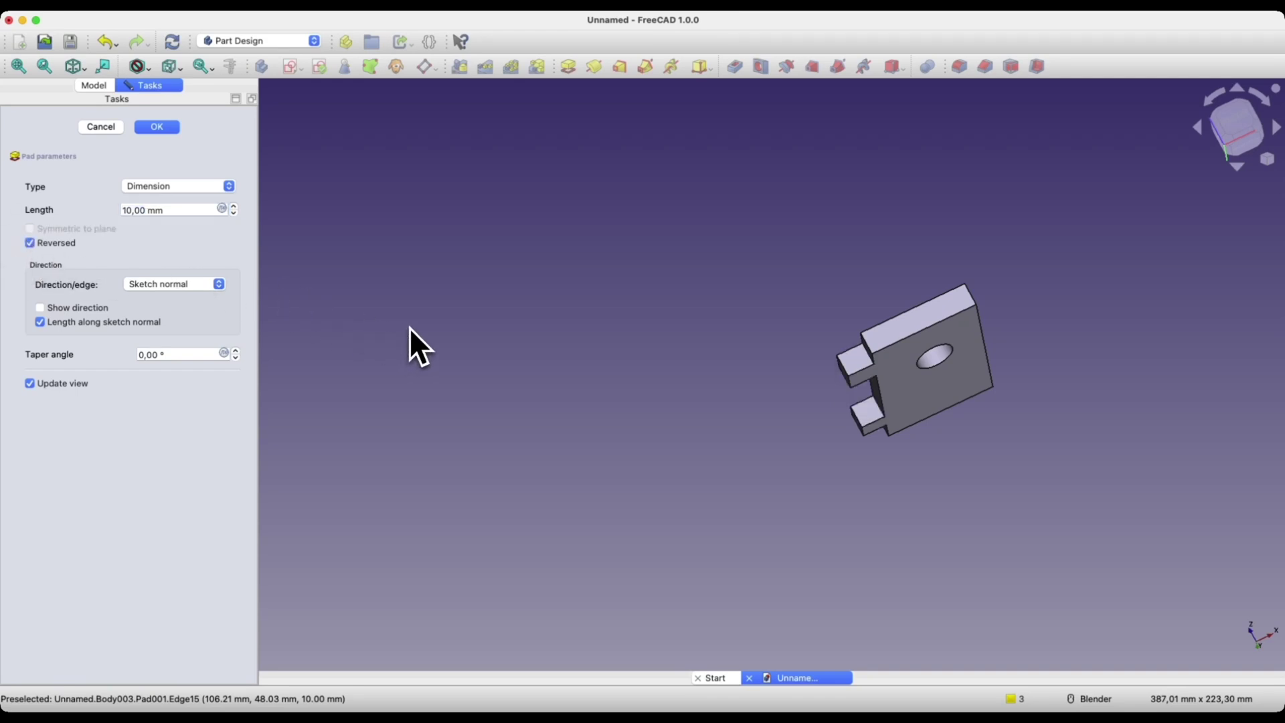
pyautogui.click(123, 211)
pyautogui.write('5')
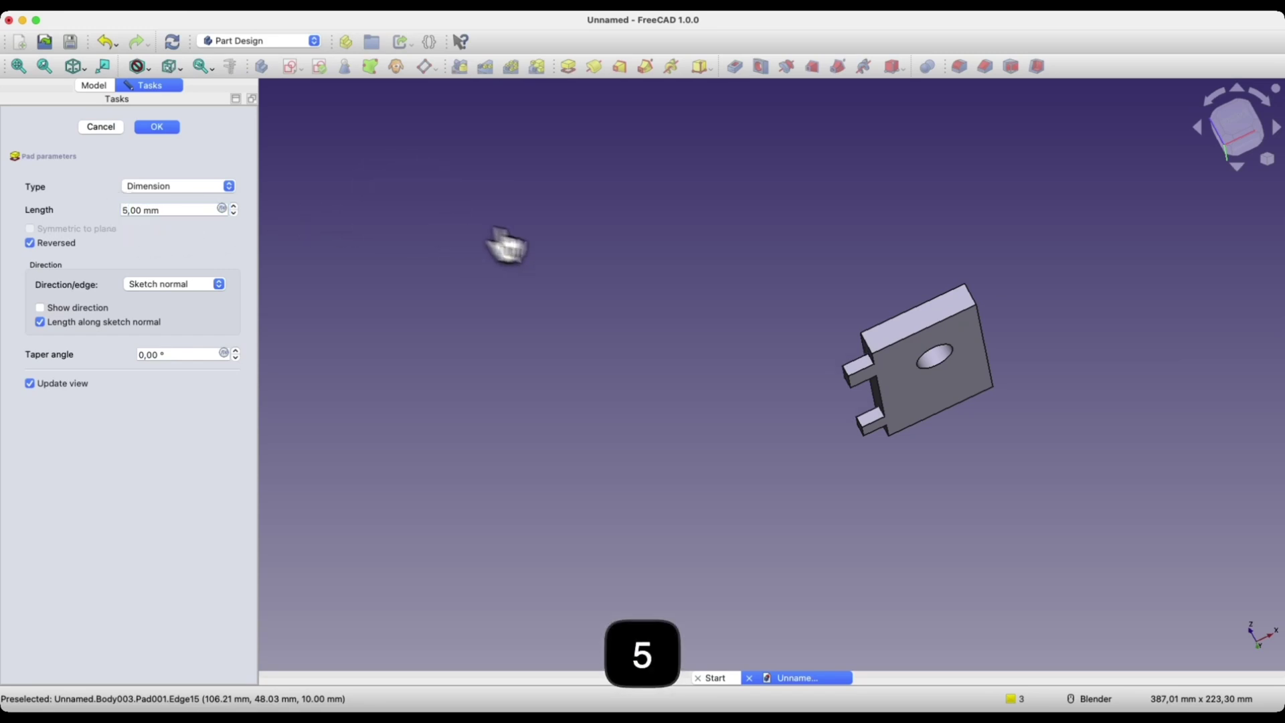
pyautogui.click(174, 128)
pyautogui.moveTo(493, 224); pyautogui.dragTo(852, 299, button='middle')
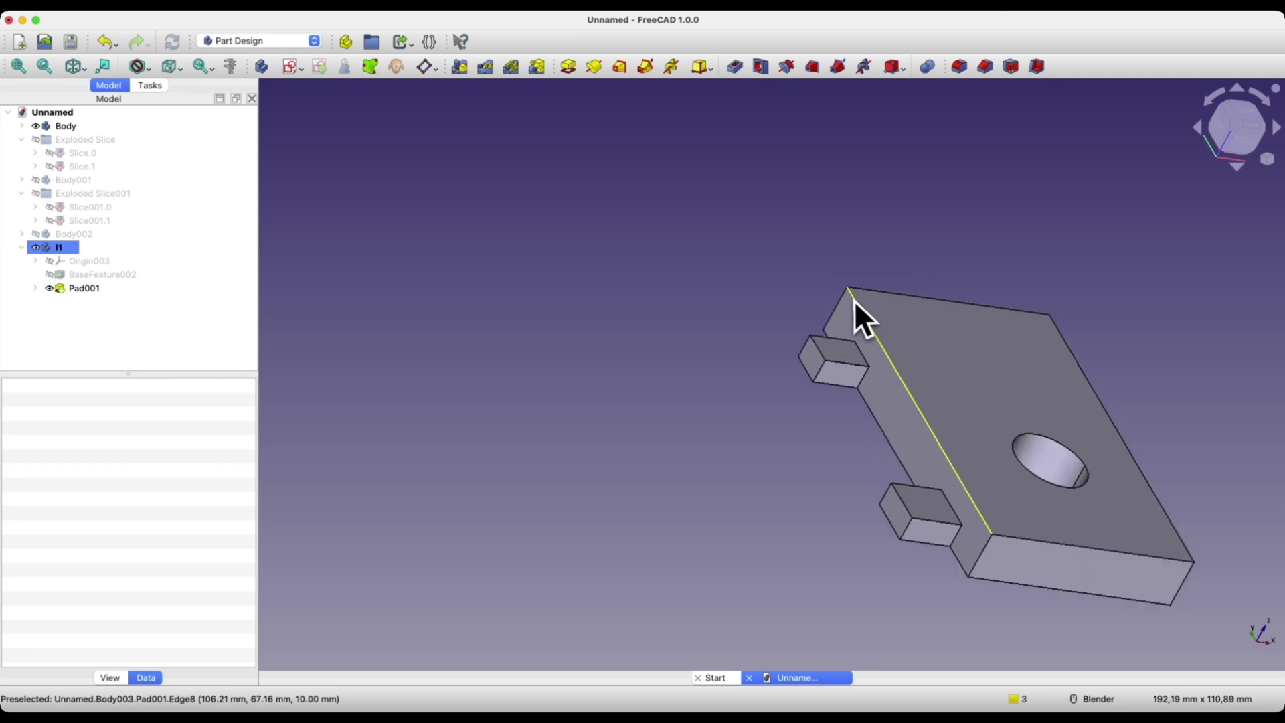
# Apply a 1 mm equal-distance chamfer to the two vertical edges of each tab
pyautogui.click(803, 352)
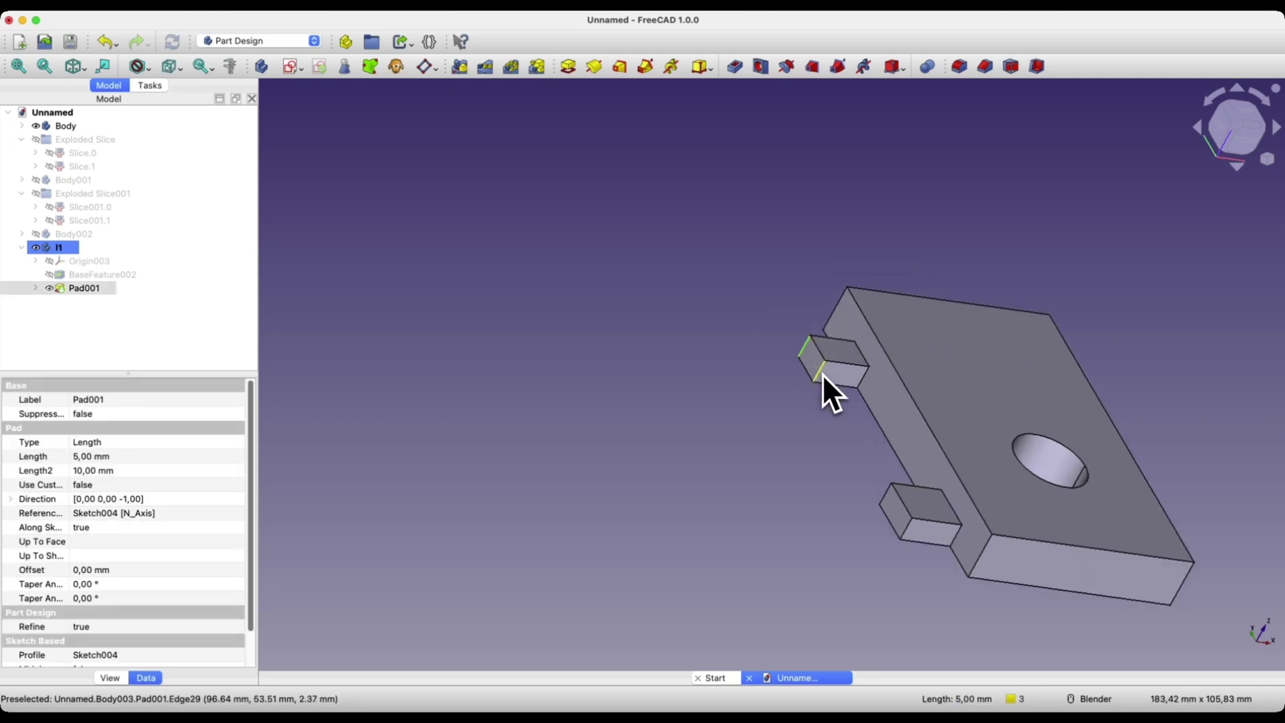
pyautogui.click(823, 376)
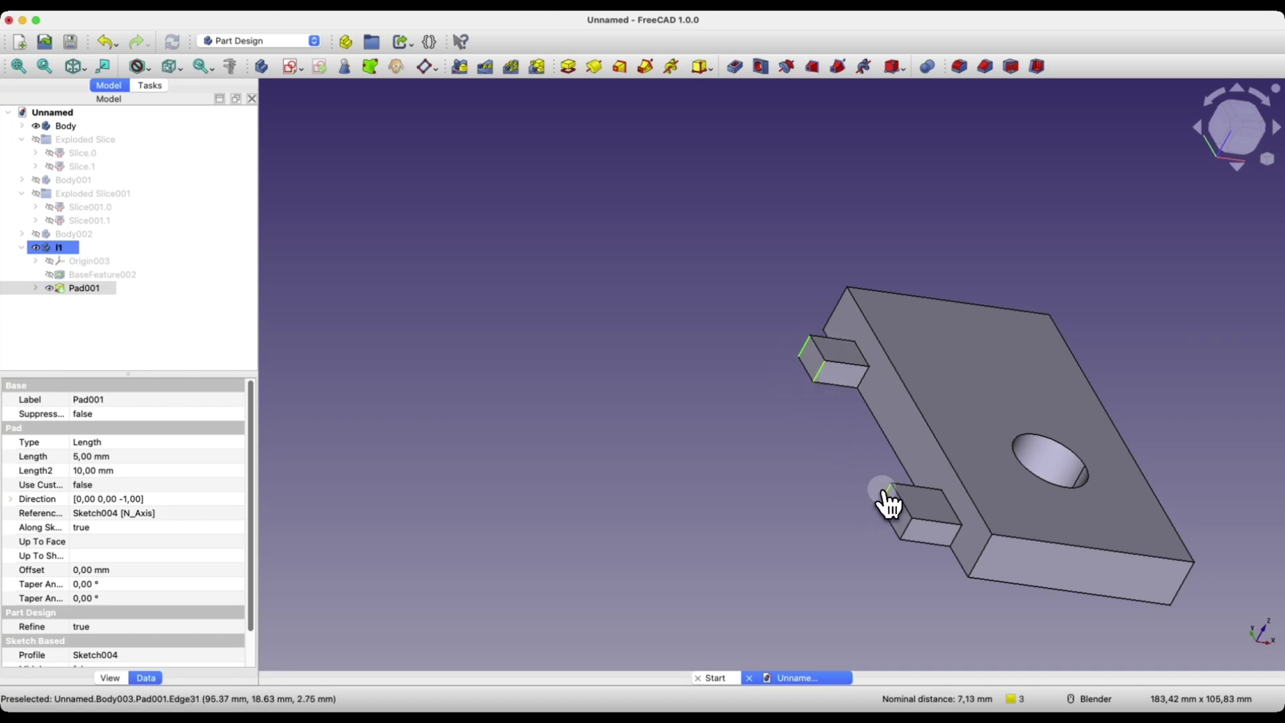
pyautogui.click(884, 498)
pyautogui.click(908, 530)
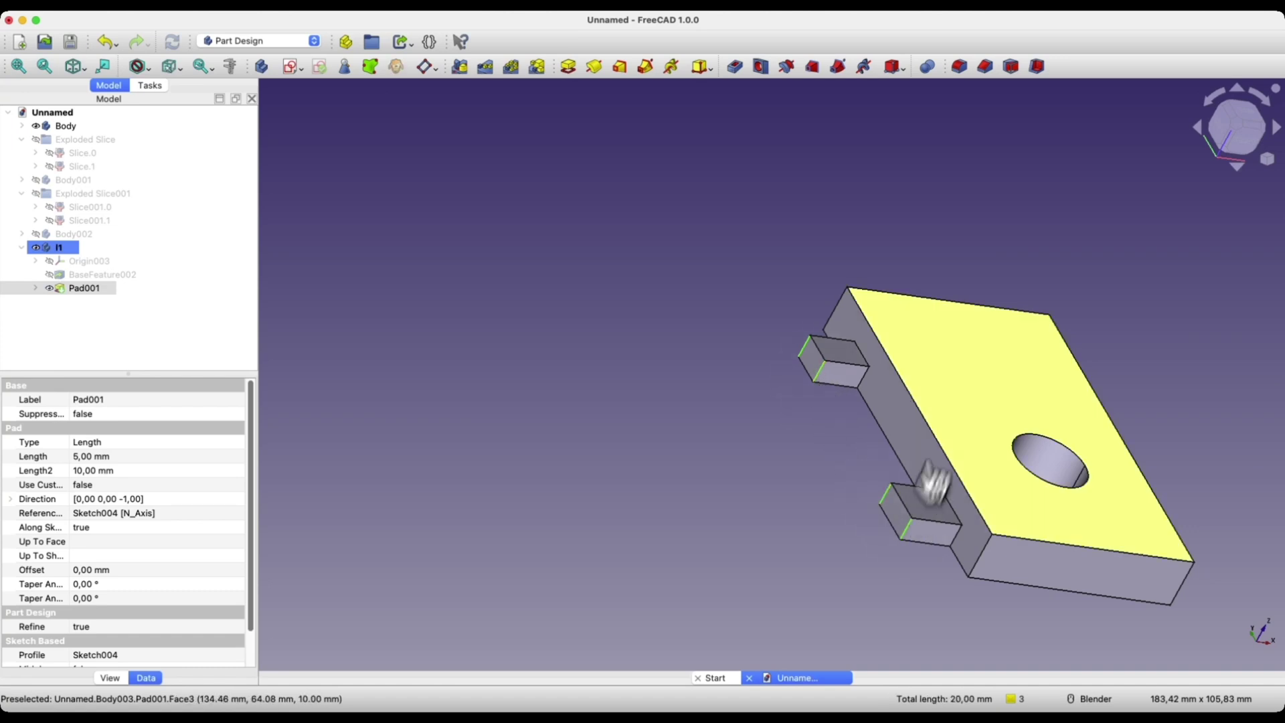
pyautogui.click(985, 66)
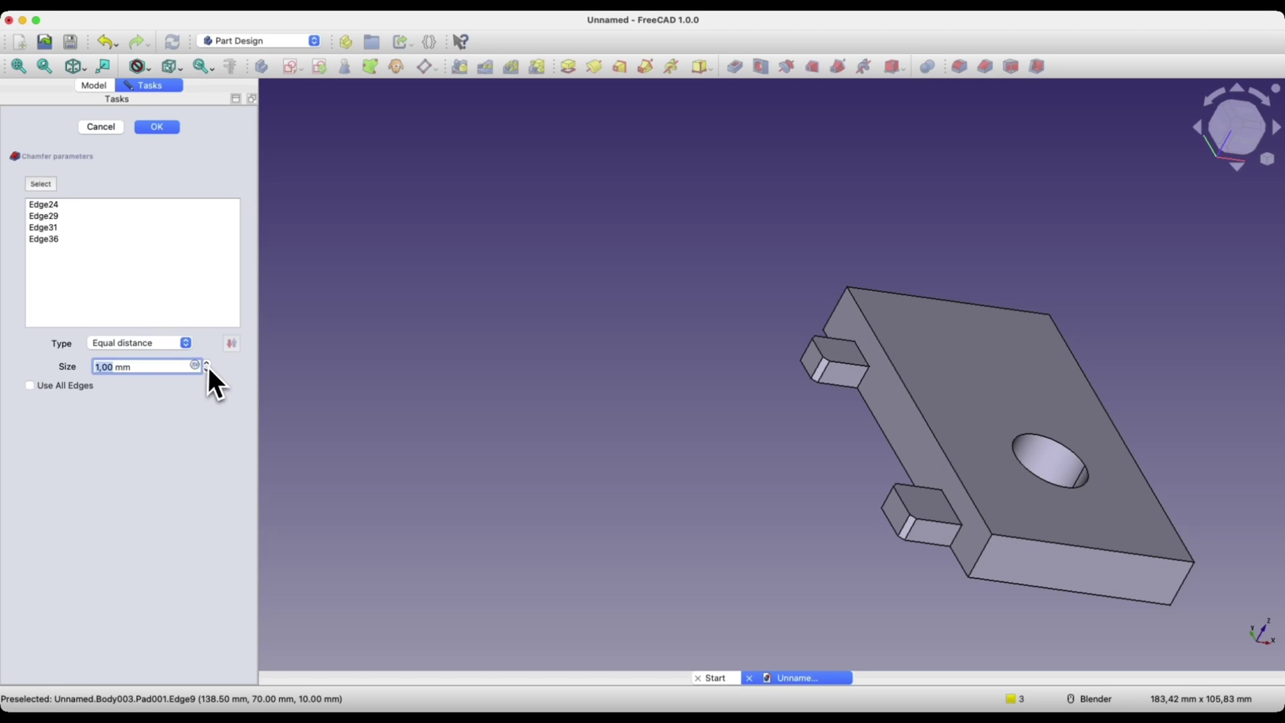
pyautogui.click(155, 127)
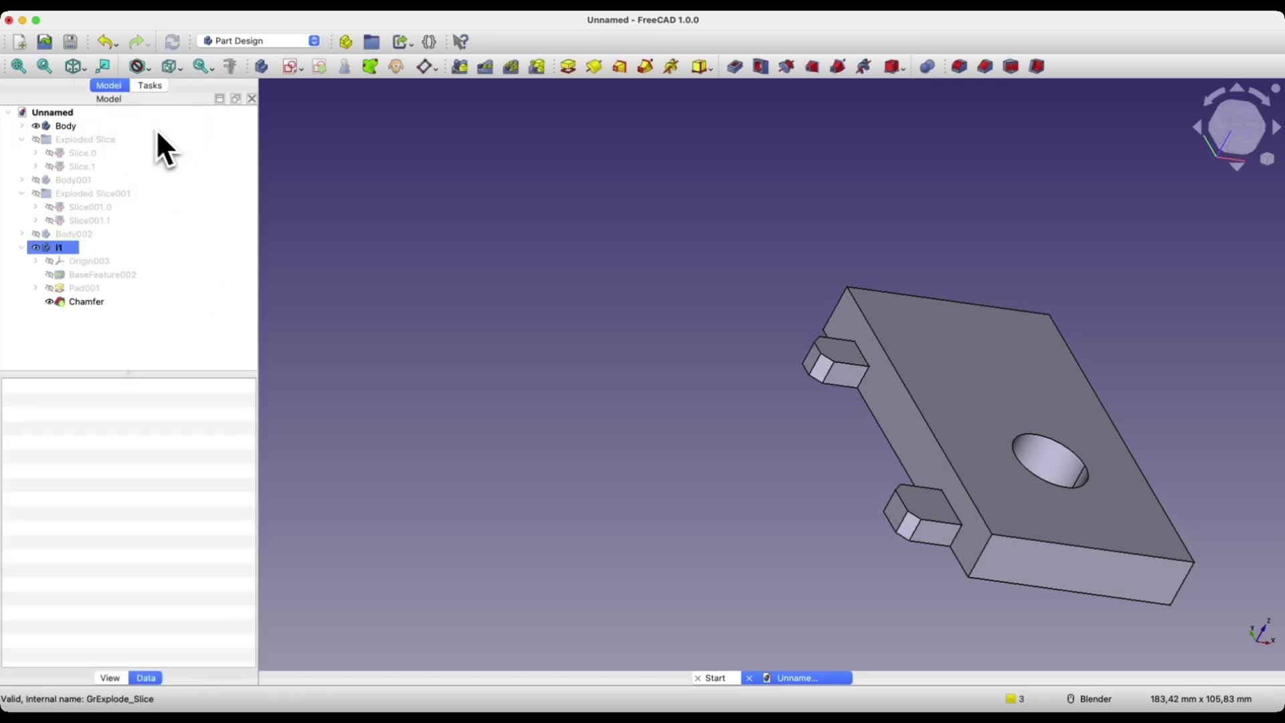
# Unhide Body002 and inspect from several angles where l1's chamfered tabs meet its edge
pyautogui.click(79, 235)
pyautogui.press('space')
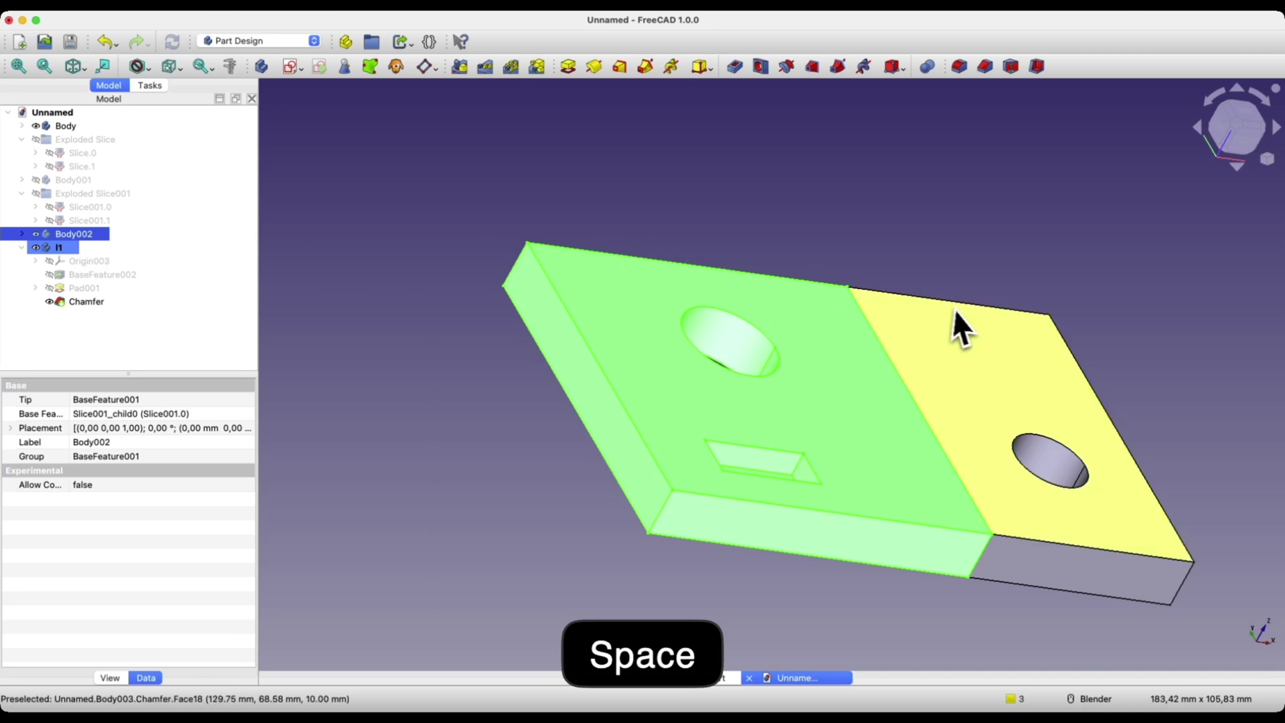
pyautogui.moveTo(956, 311); pyautogui.dragTo(836, 258, button='middle')
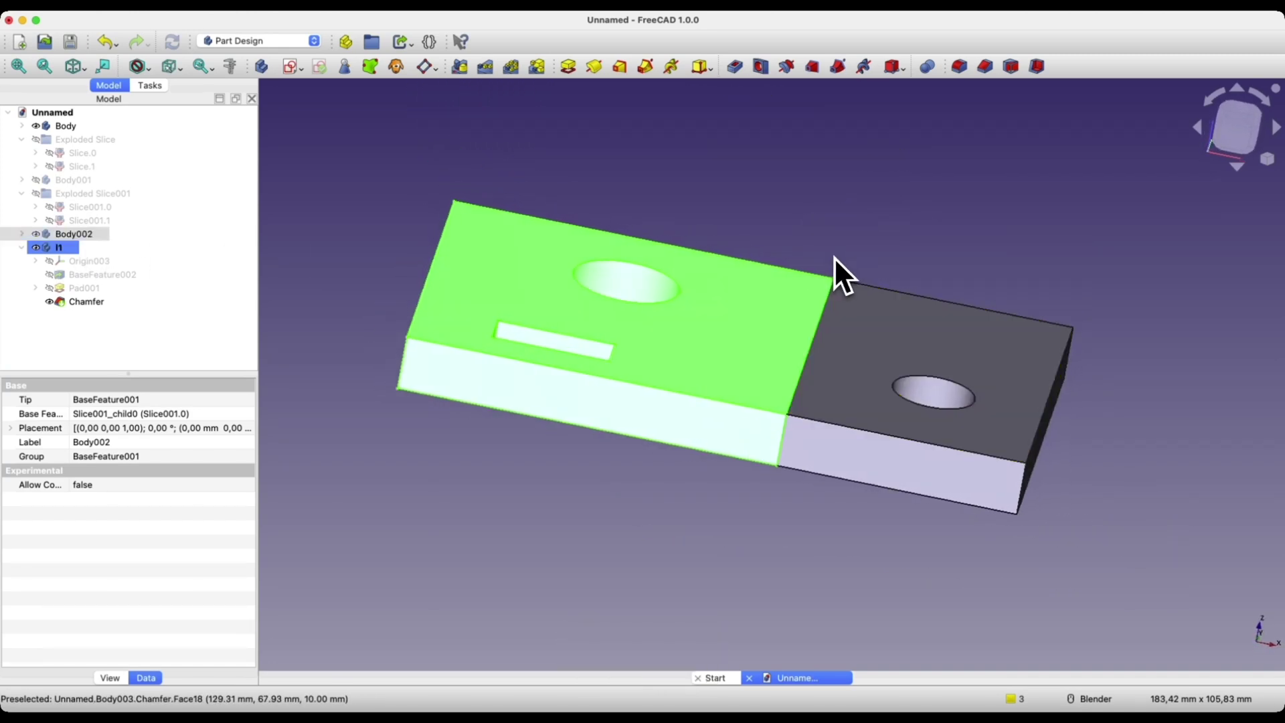
pyautogui.moveTo(866, 407); pyautogui.dragTo(954, 257, button='middle')
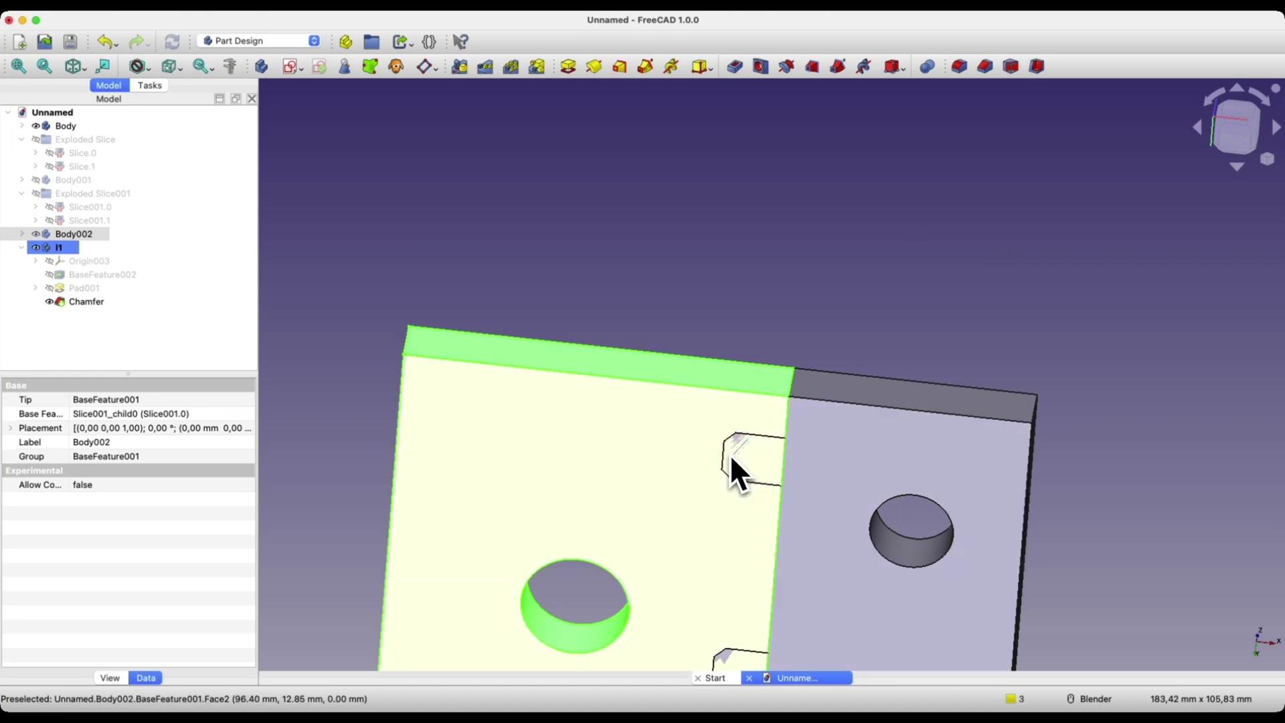
pyautogui.scroll(-3, 431, 187)
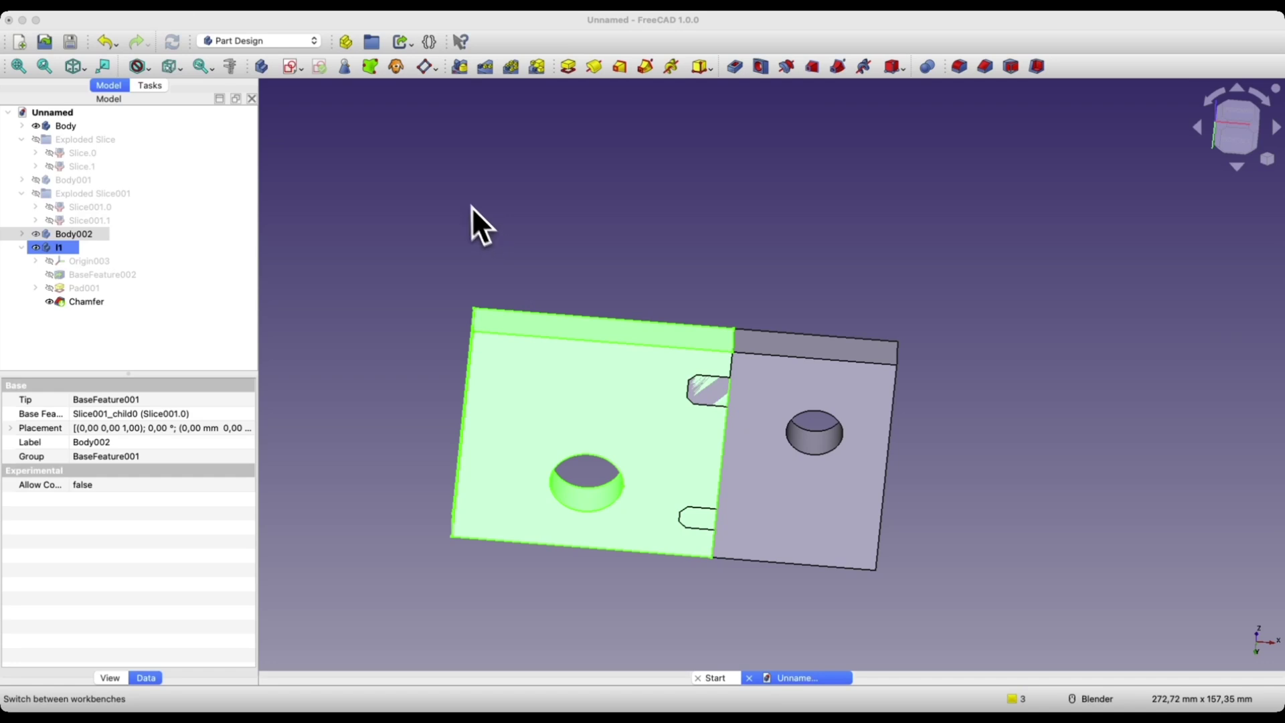
# In the Part workbench, Boolean-cut the tabbed part l1 from Body002 to create a Cut solid
pyautogui.click(283, 43)
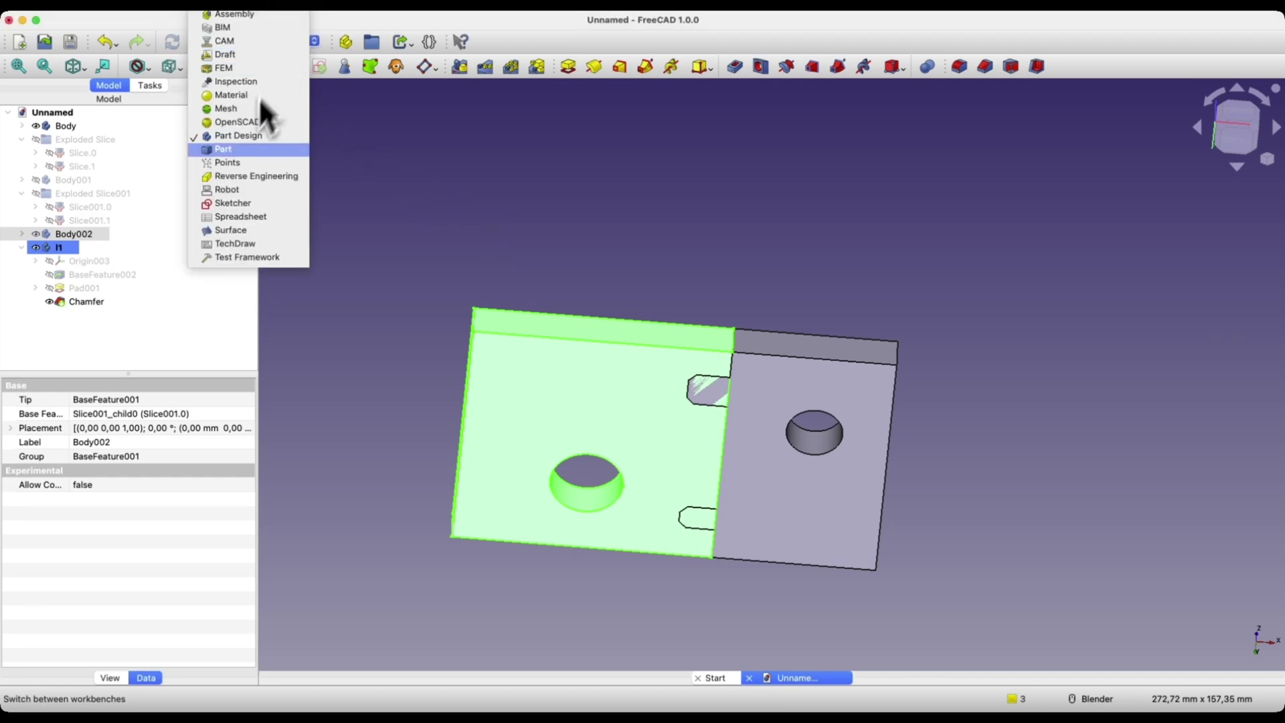
pyautogui.click(237, 154)
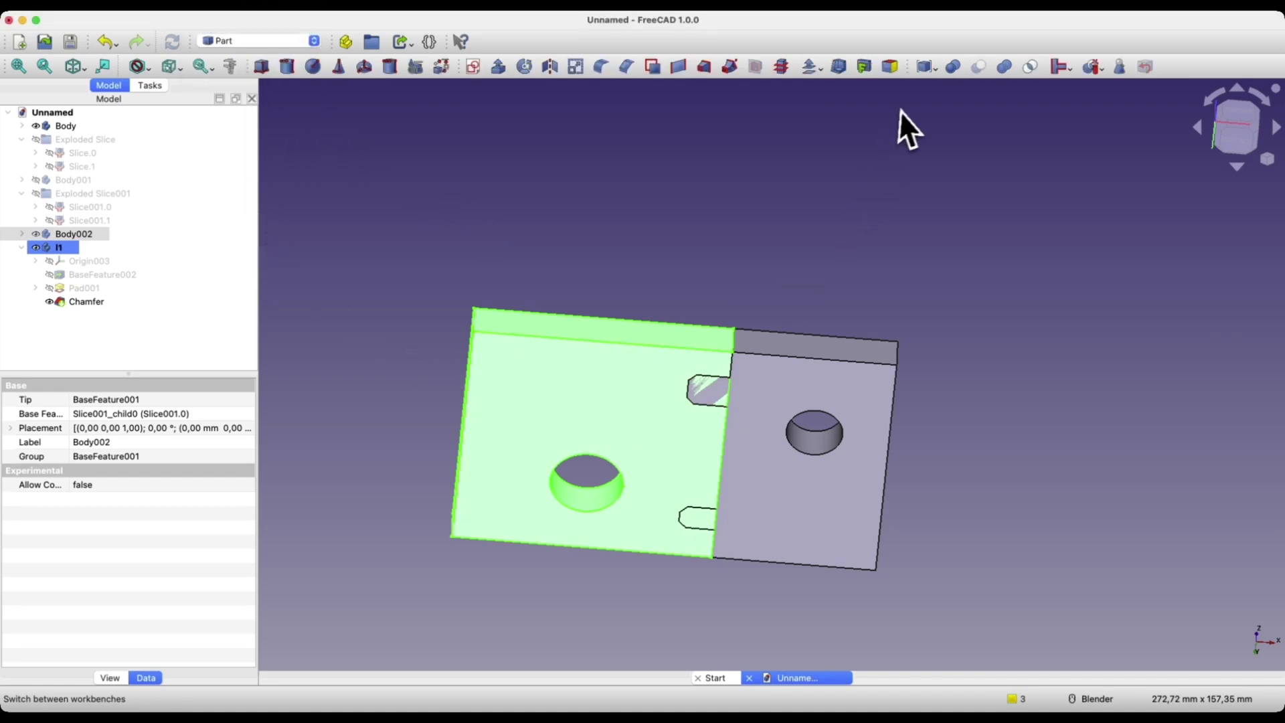
pyautogui.click(934, 163)
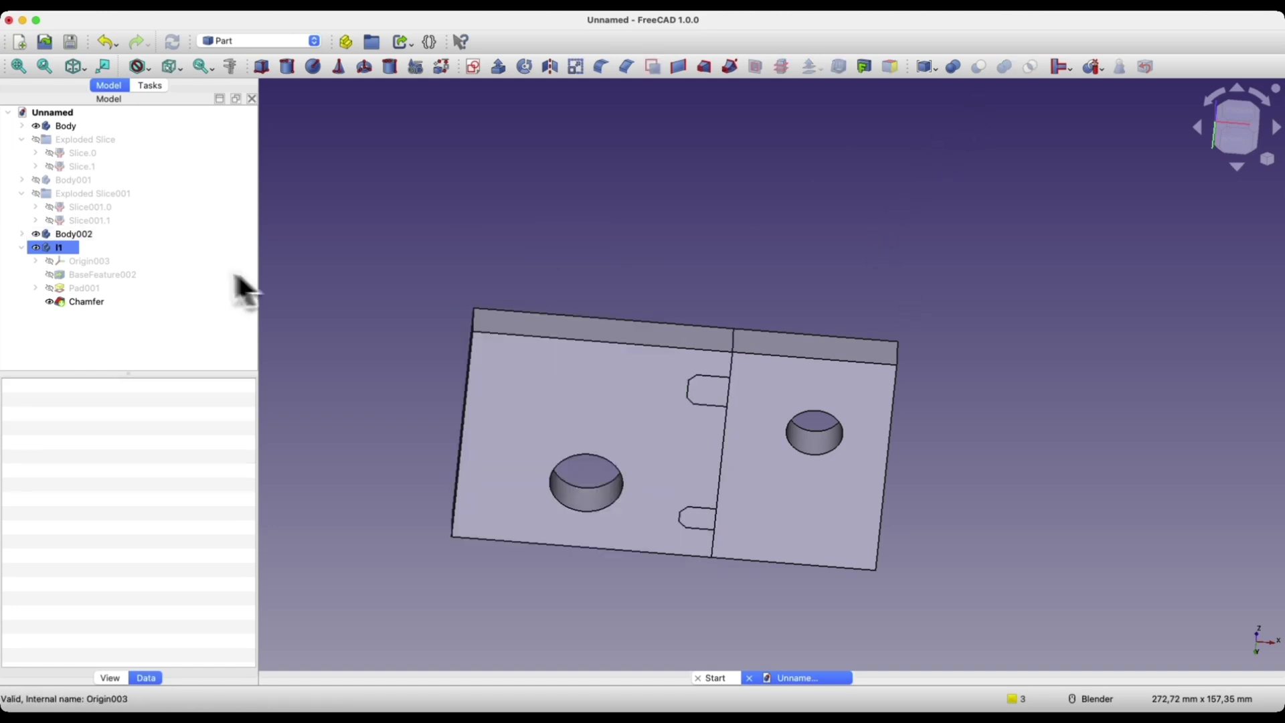
pyautogui.click(74, 233)
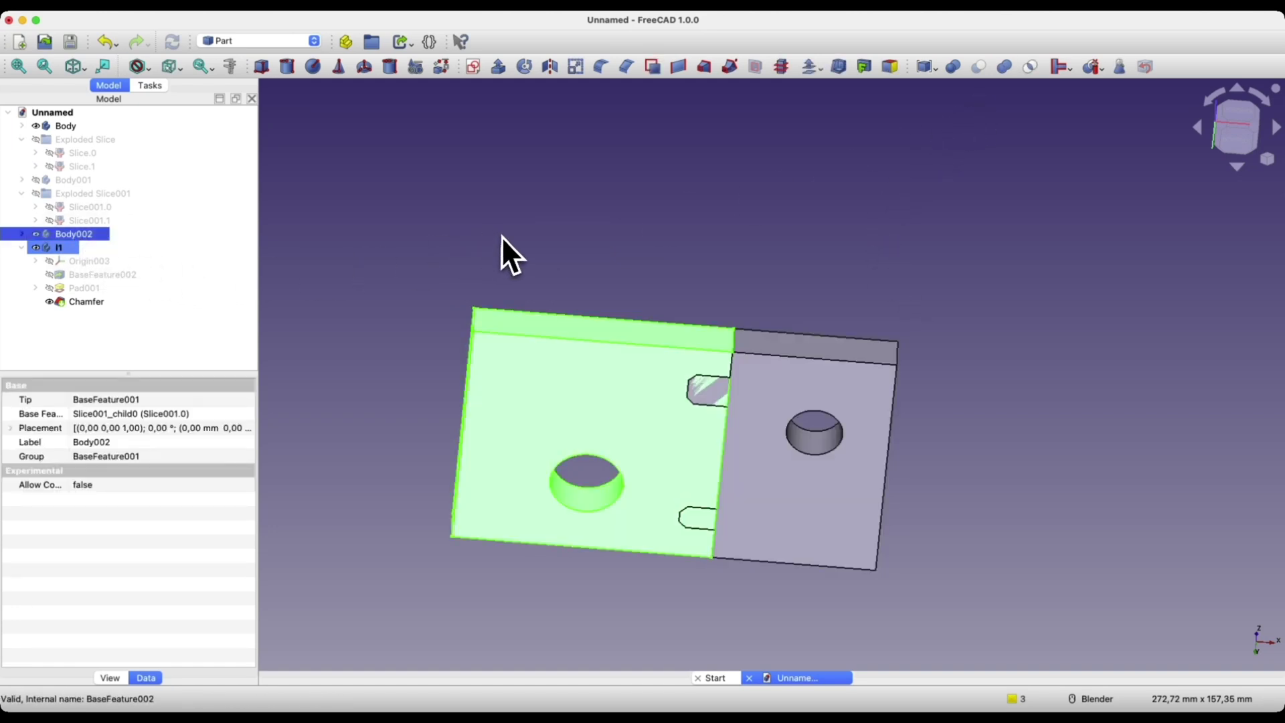
pyautogui.keyDown('ctrl'); pyautogui.click(58, 250); pyautogui.keyUp('ctrl')
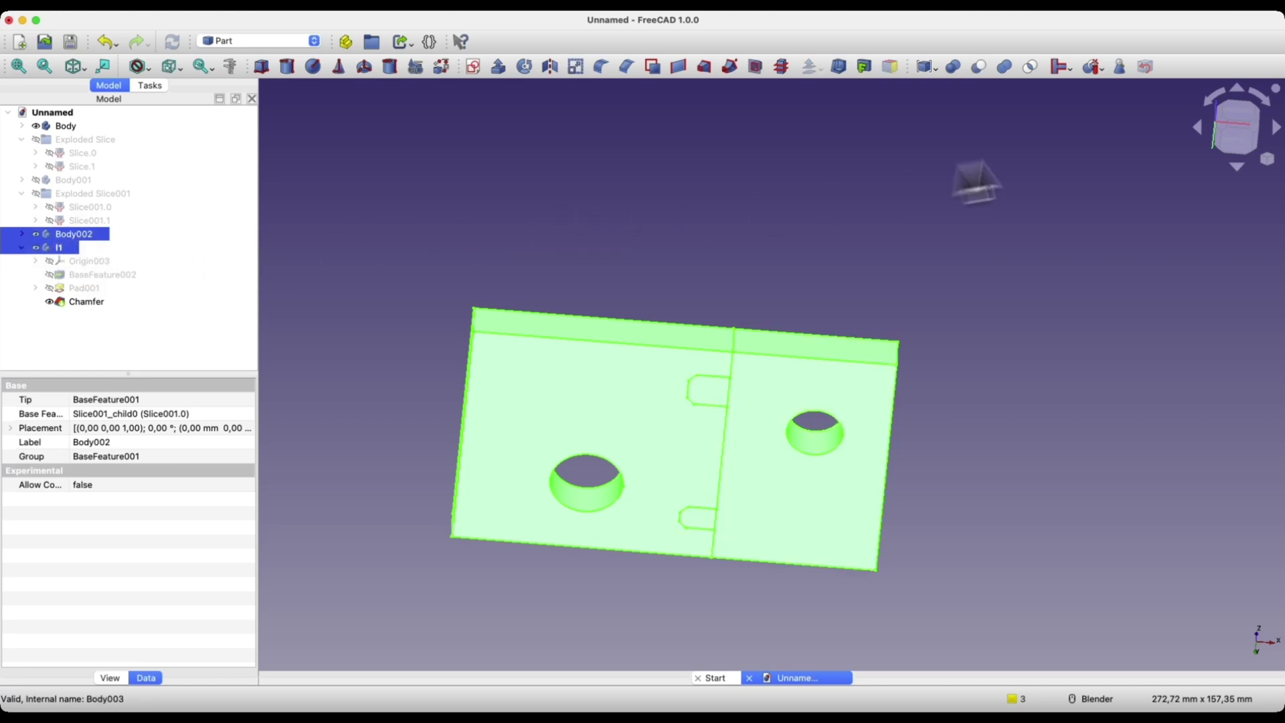
pyautogui.click(981, 74)
pyautogui.moveTo(807, 186); pyautogui.dragTo(612, 212, button='middle')
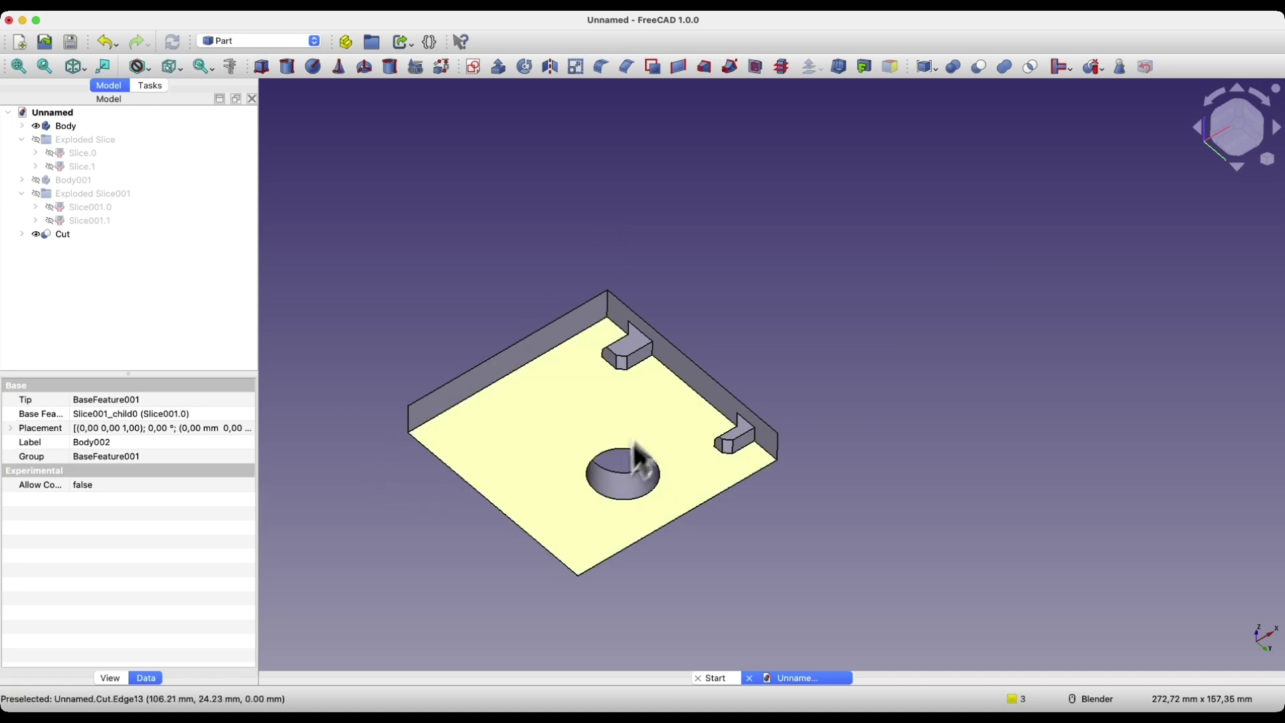
# Unhide l1 from under the Cut node so it sits flush against the recessed solid
pyautogui.moveTo(634, 442); pyautogui.dragTo(890, 272, button='middle')
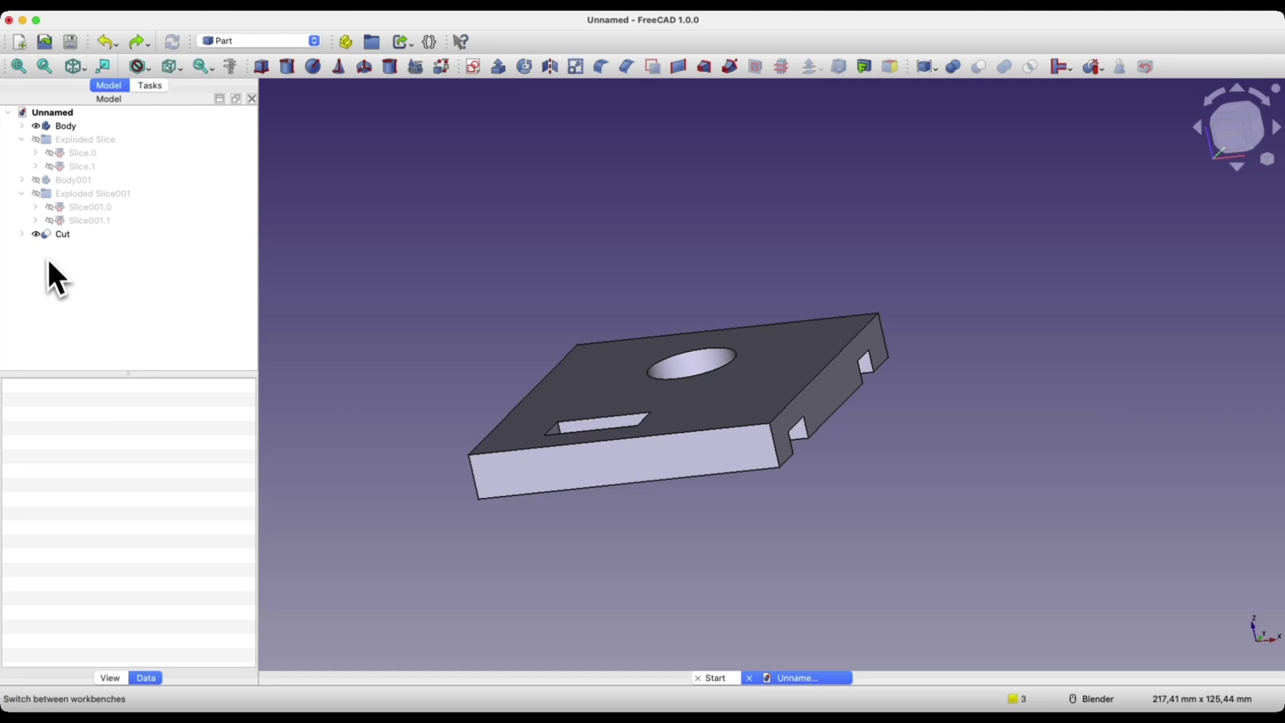
pyautogui.click(24, 235)
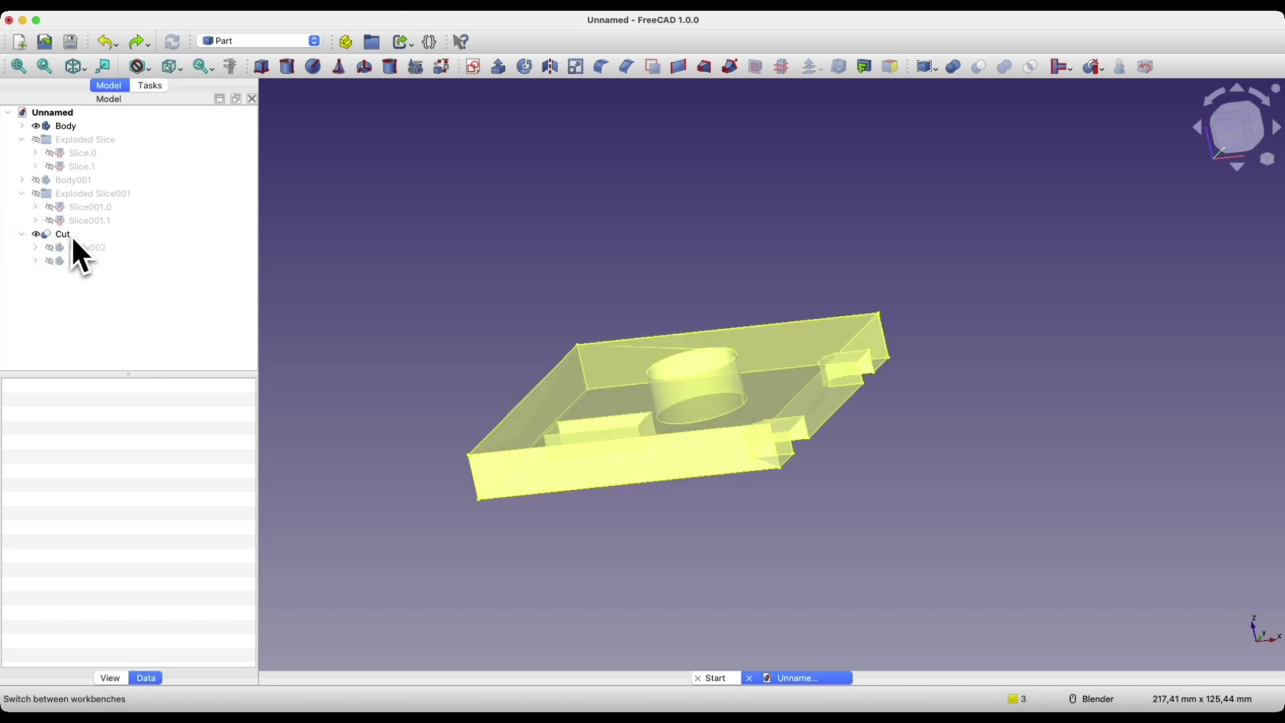
pyautogui.click(71, 261)
pyautogui.press('space')
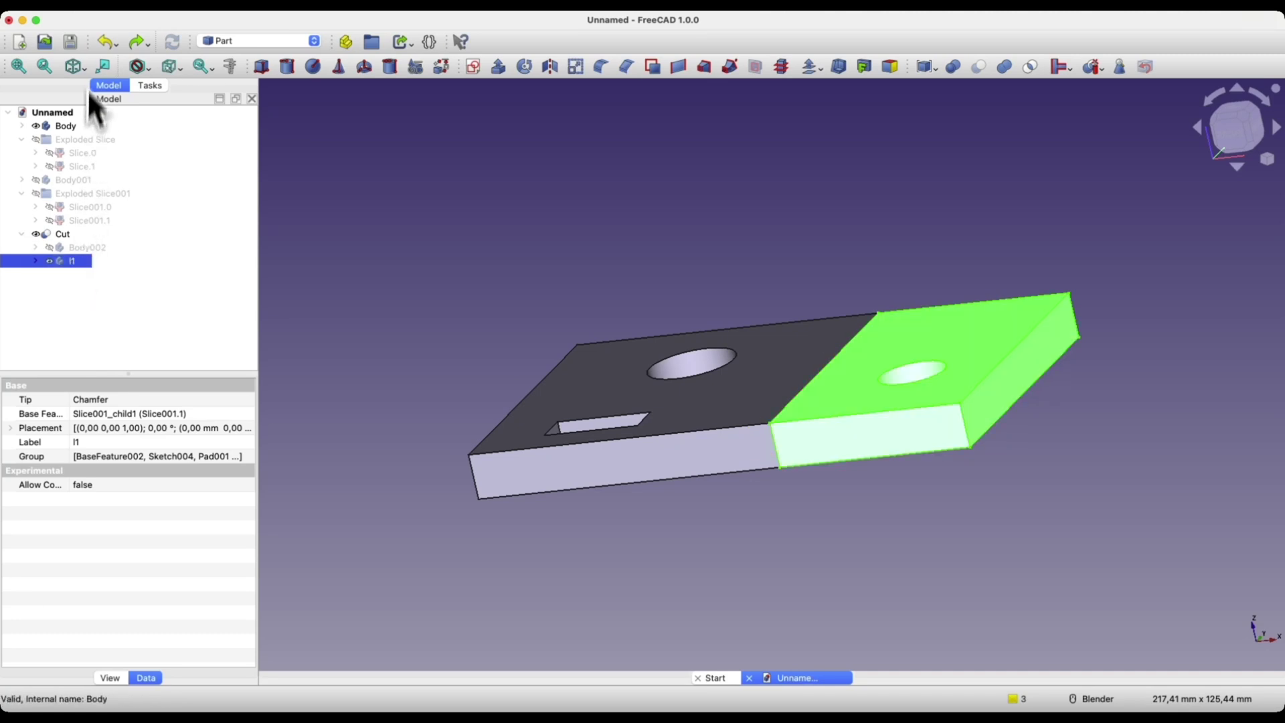
# Export l1 as STEP file 'p1-l1' with Millimeter units
pyautogui.click(91, 4)
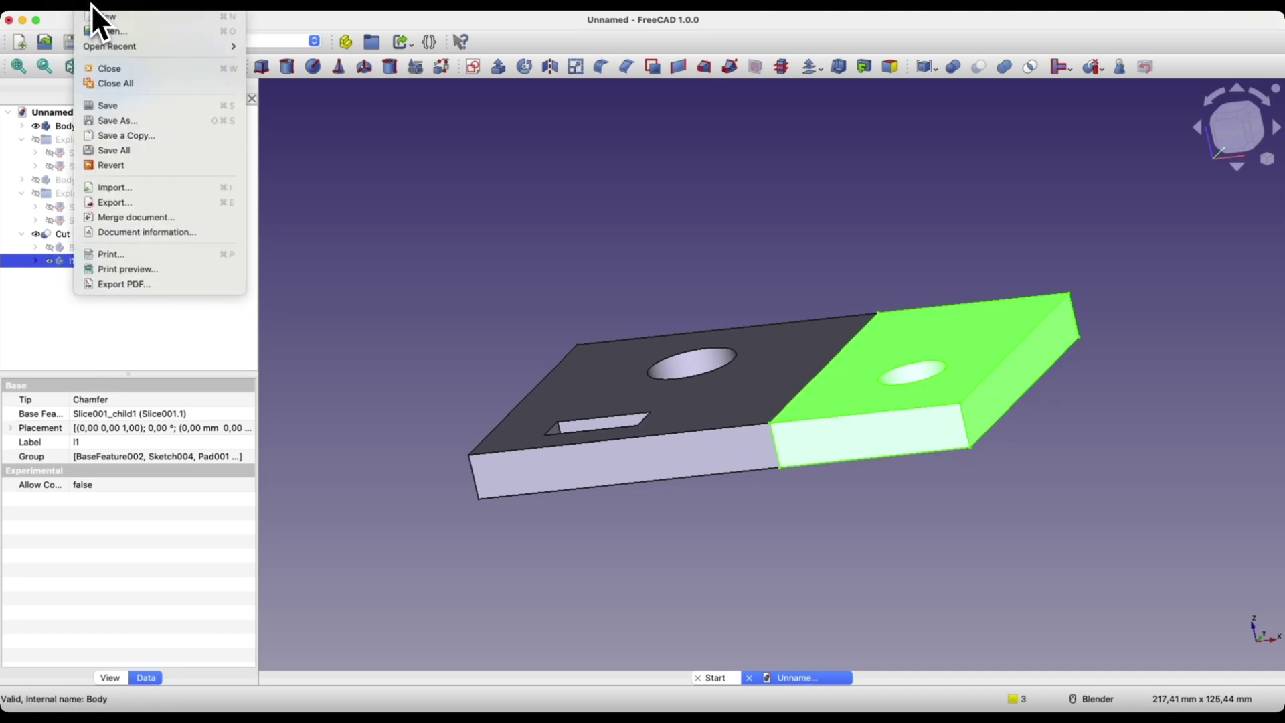
pyautogui.click(132, 203)
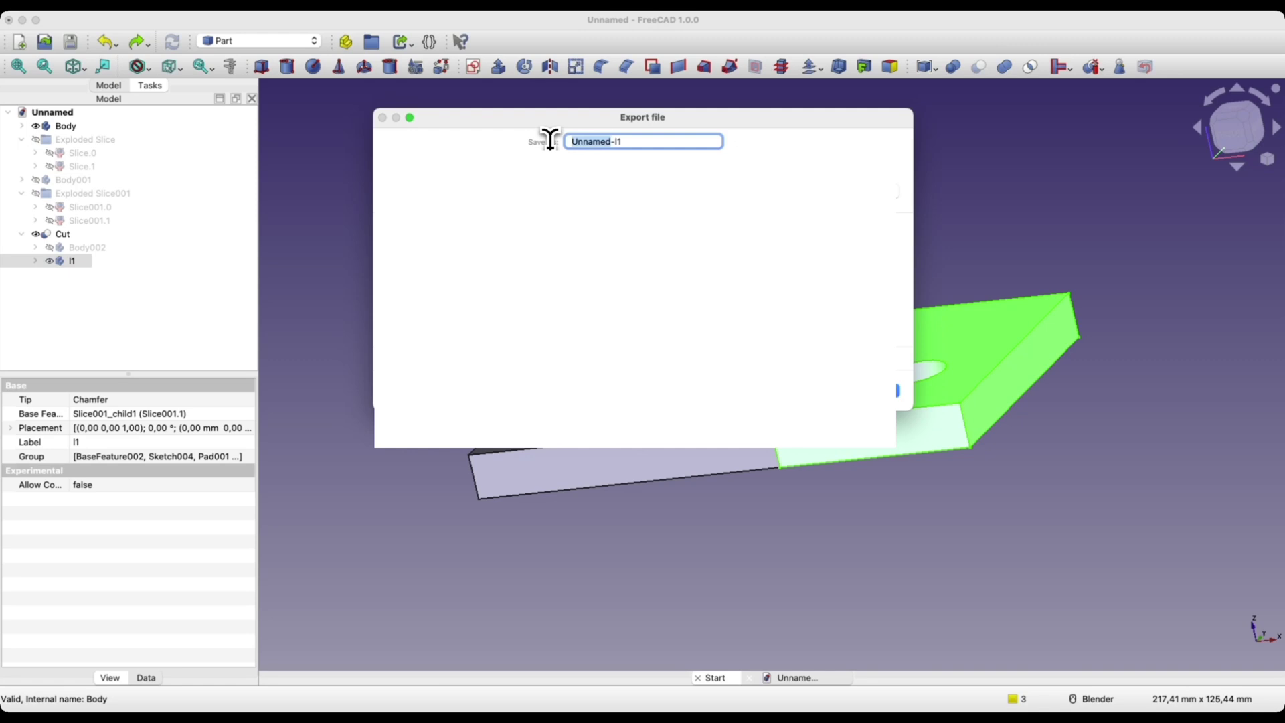
pyautogui.write('p1')
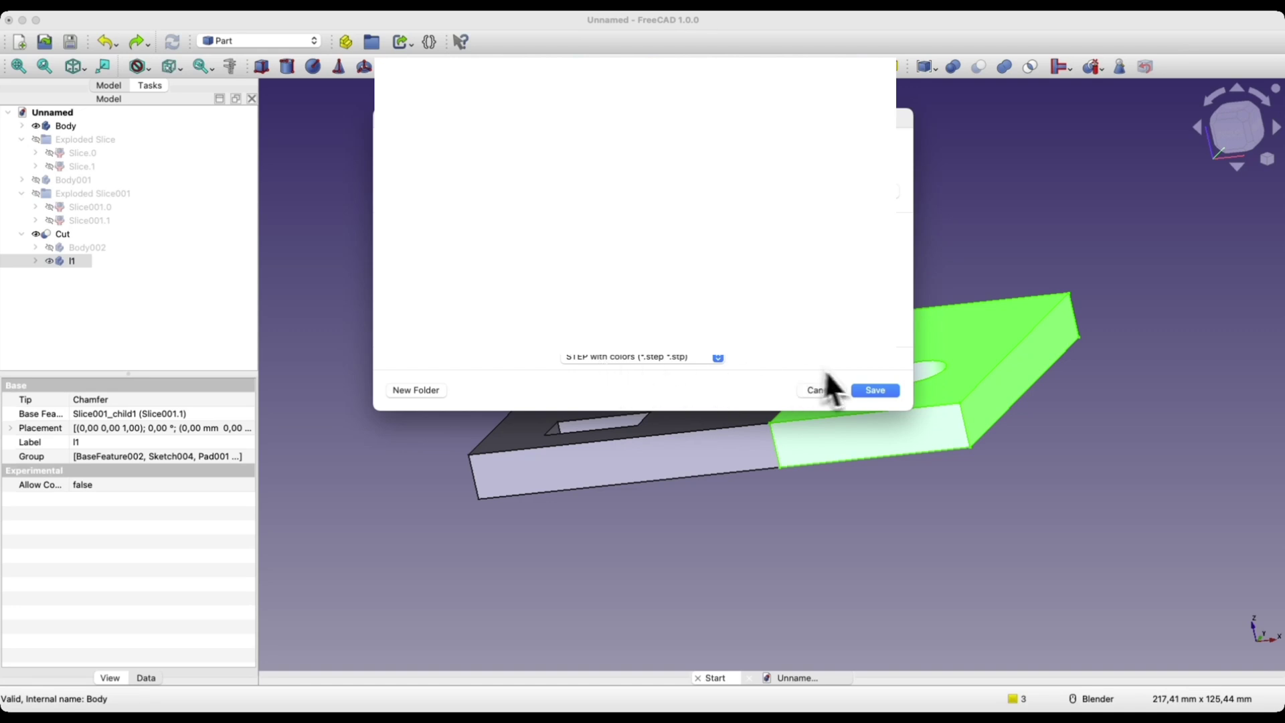
pyautogui.click(870, 393)
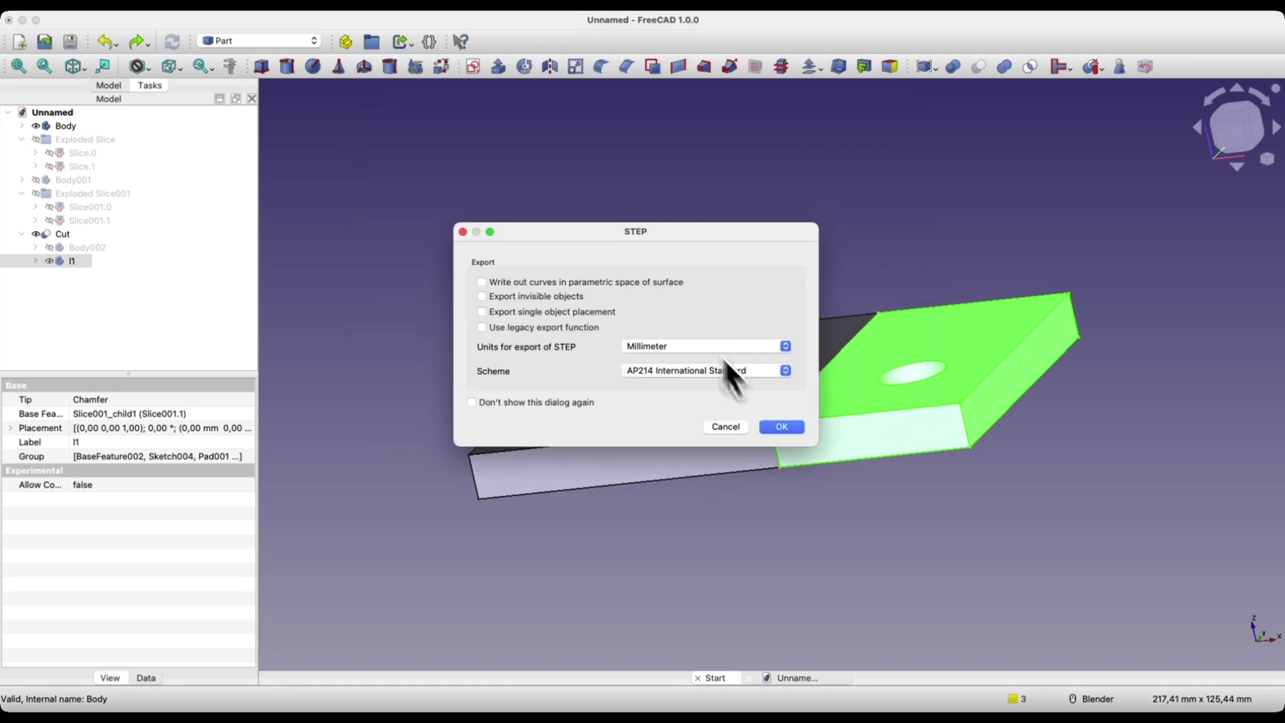
pyautogui.click(787, 432)
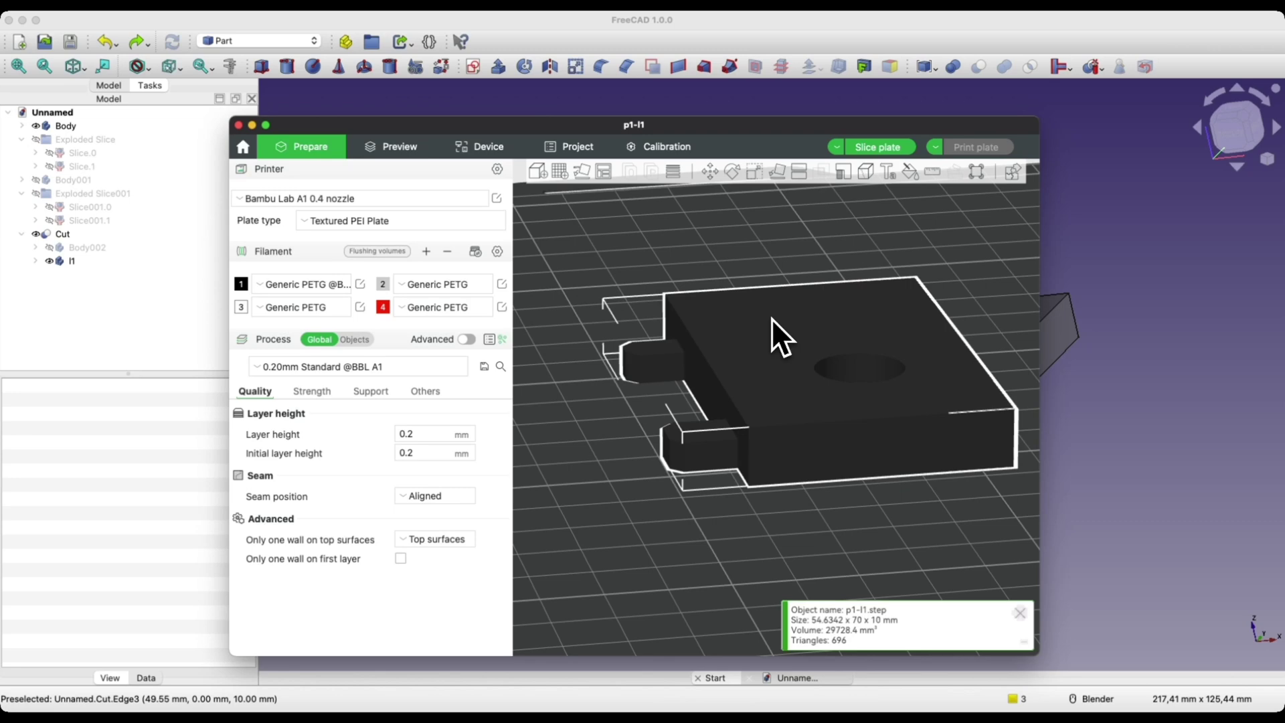
# Hide l1 and orbit the Cut solid to reveal its two edge notches and round hole
pyautogui.click(649, 22)
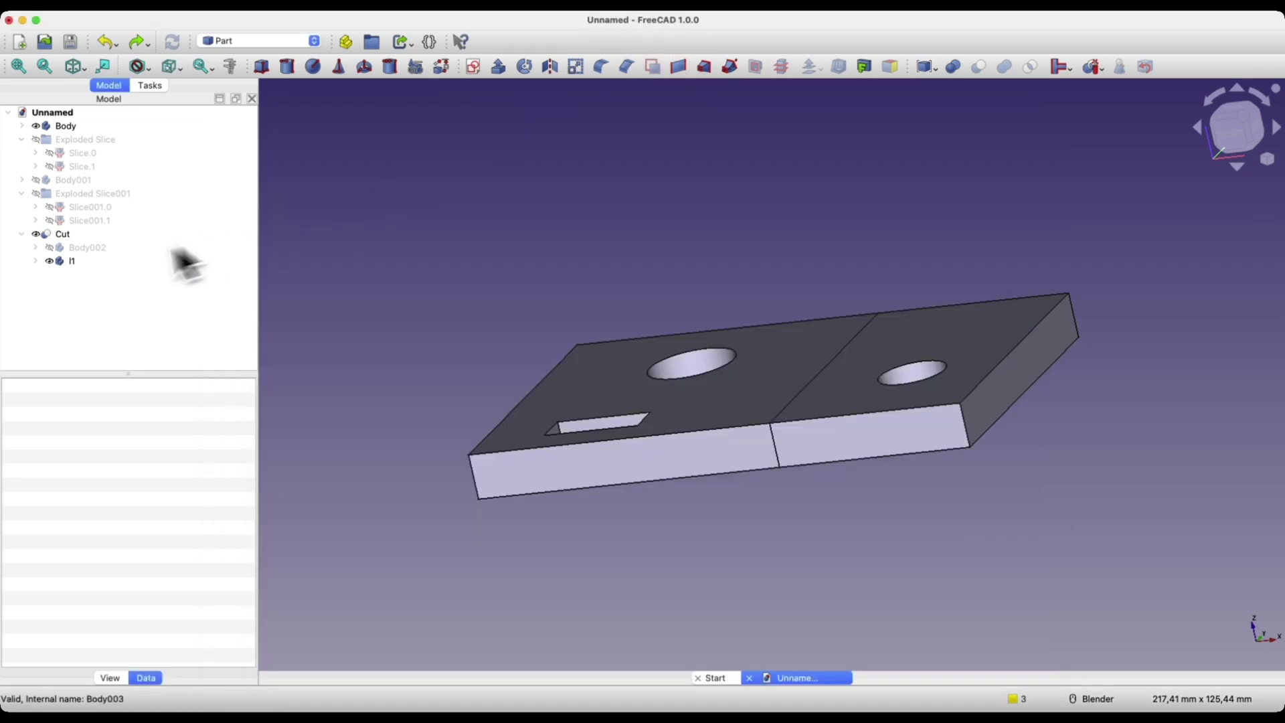
pyautogui.click(74, 263)
pyautogui.press('space')
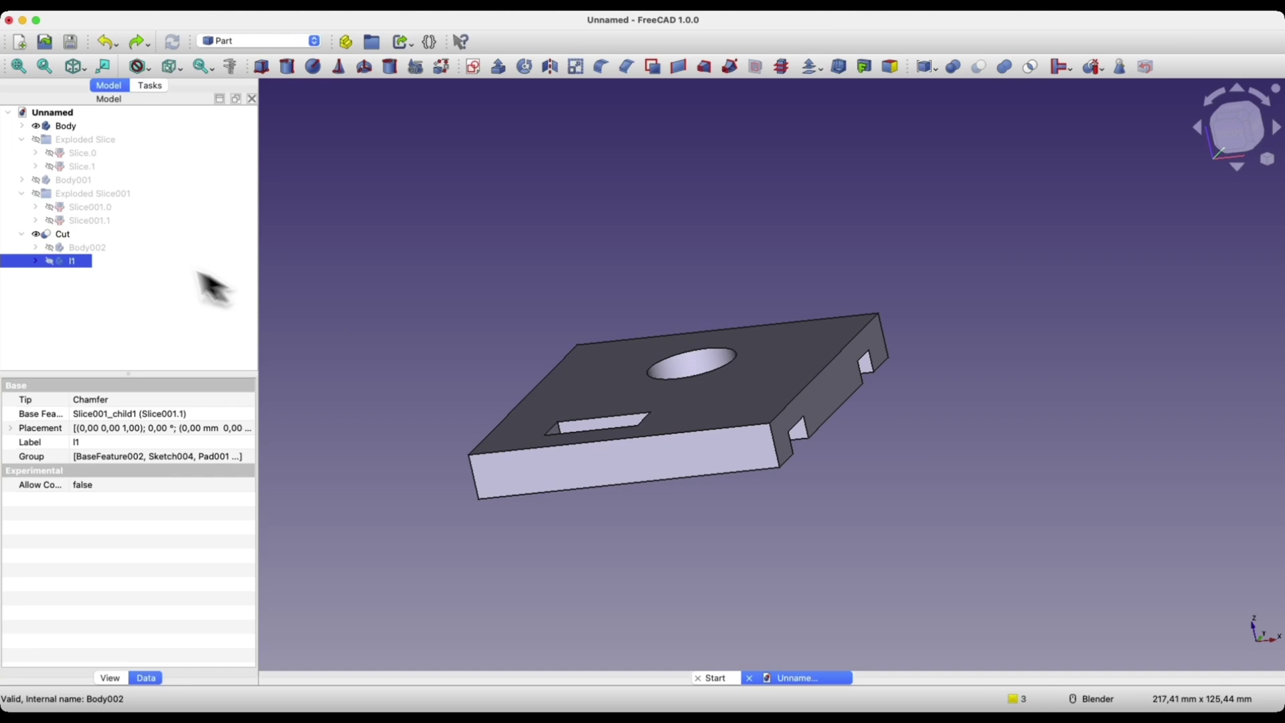
pyautogui.click(70, 236)
pyautogui.moveTo(776, 423); pyautogui.dragTo(583, 360, button='middle')
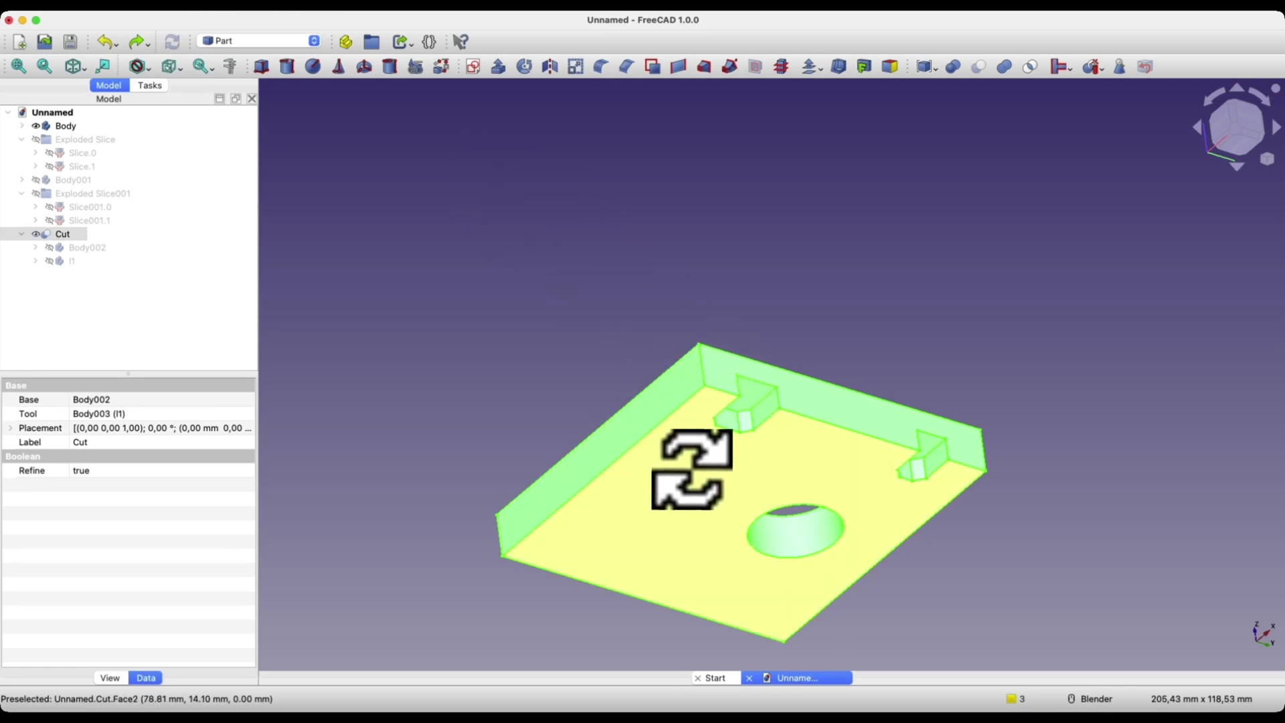
# In Part Design, create Body004 from the Cut solid and select the plate's front face
pyautogui.click(261, 42)
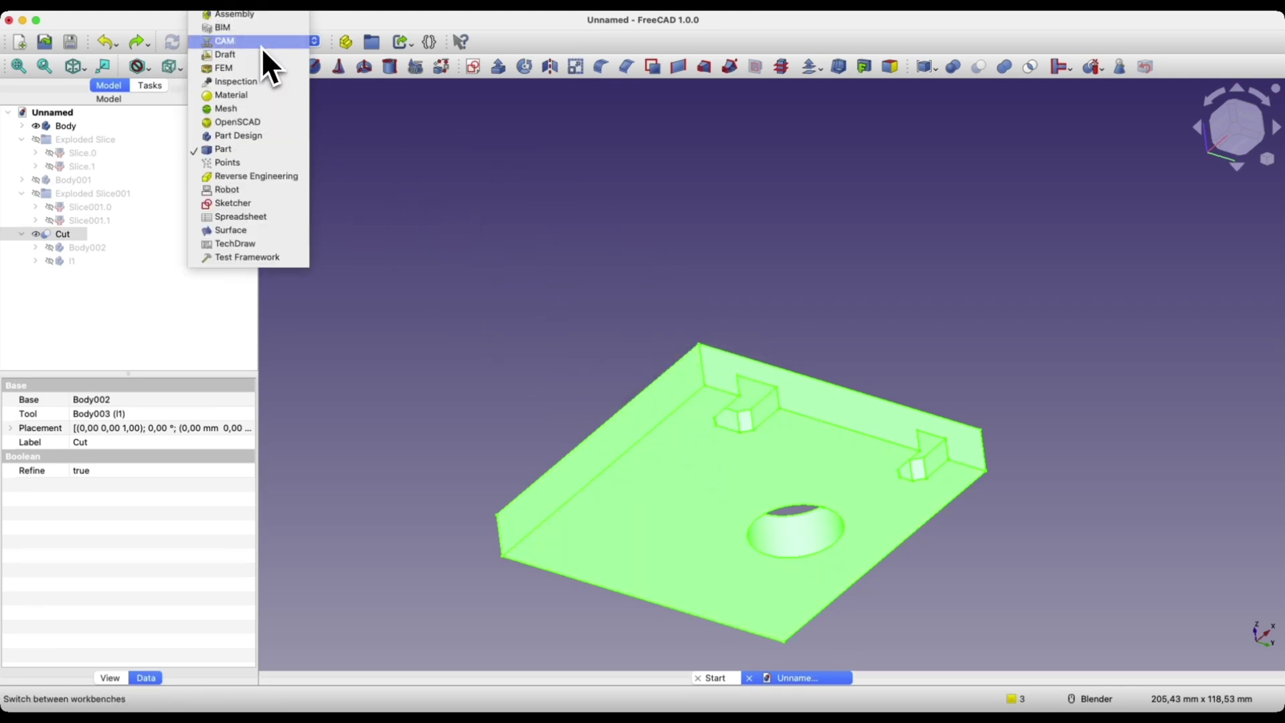
pyautogui.click(245, 136)
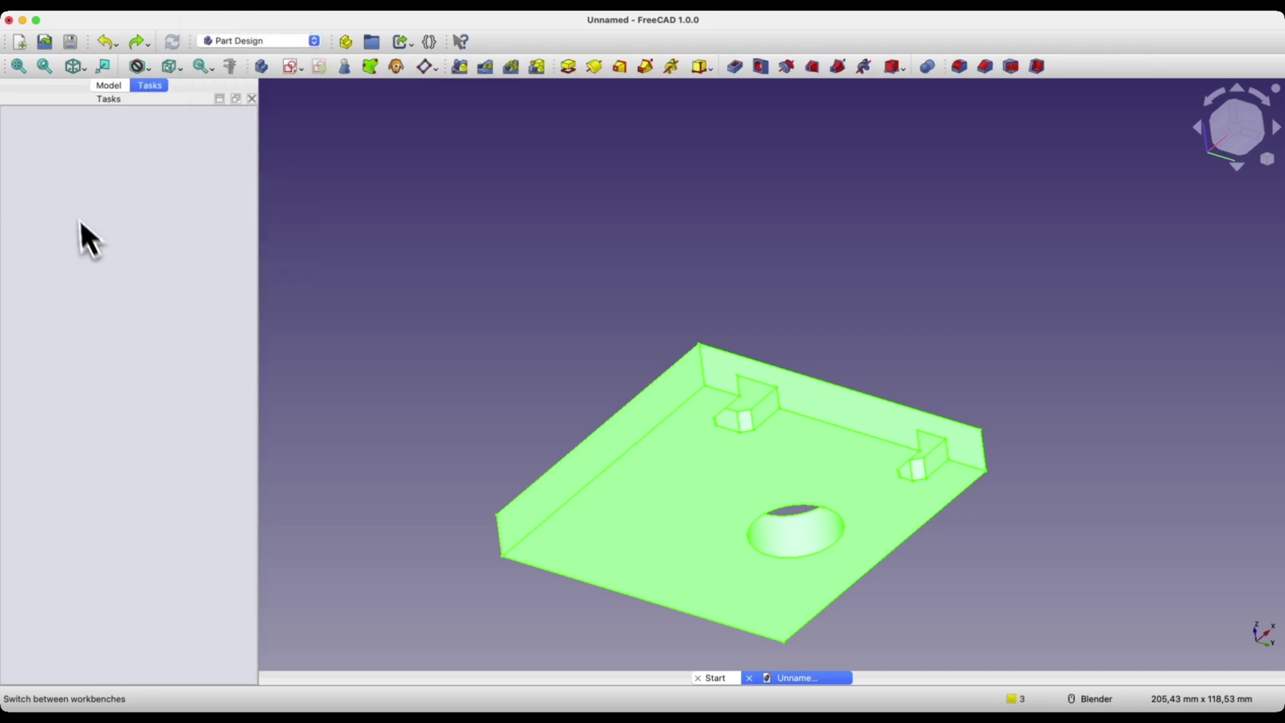
pyautogui.click(107, 86)
pyautogui.click(70, 235)
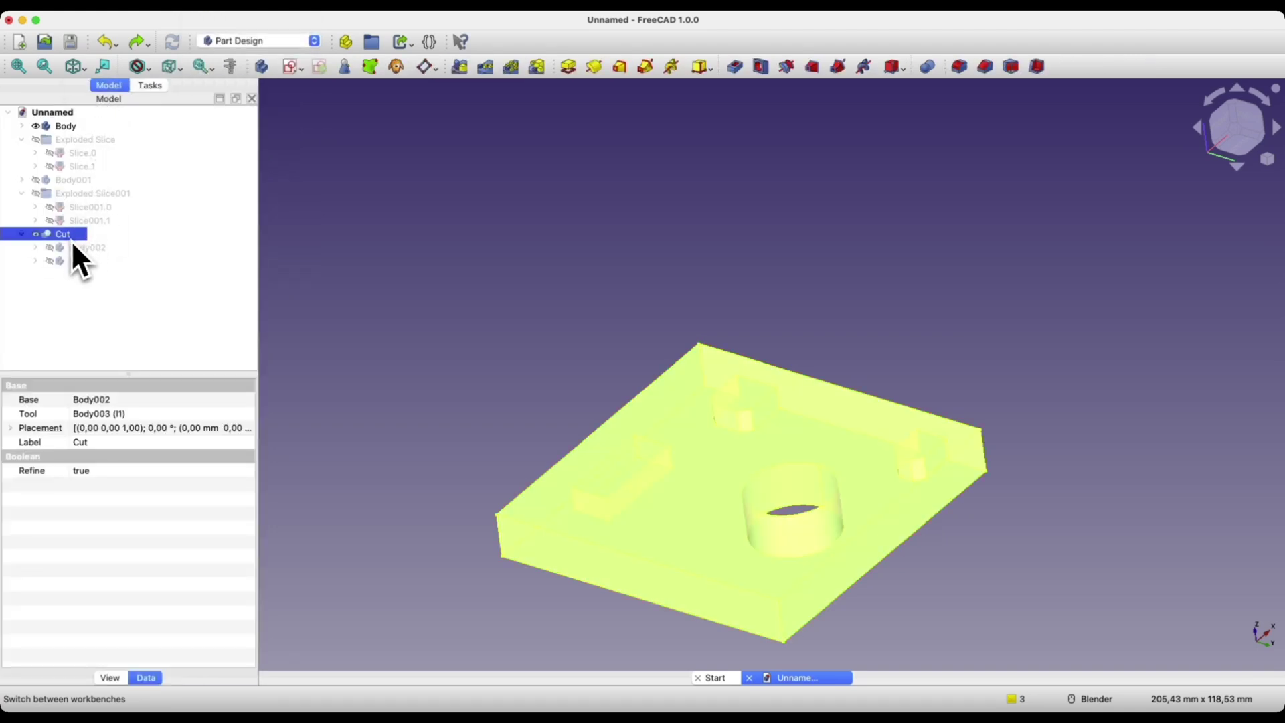
pyautogui.click(266, 67)
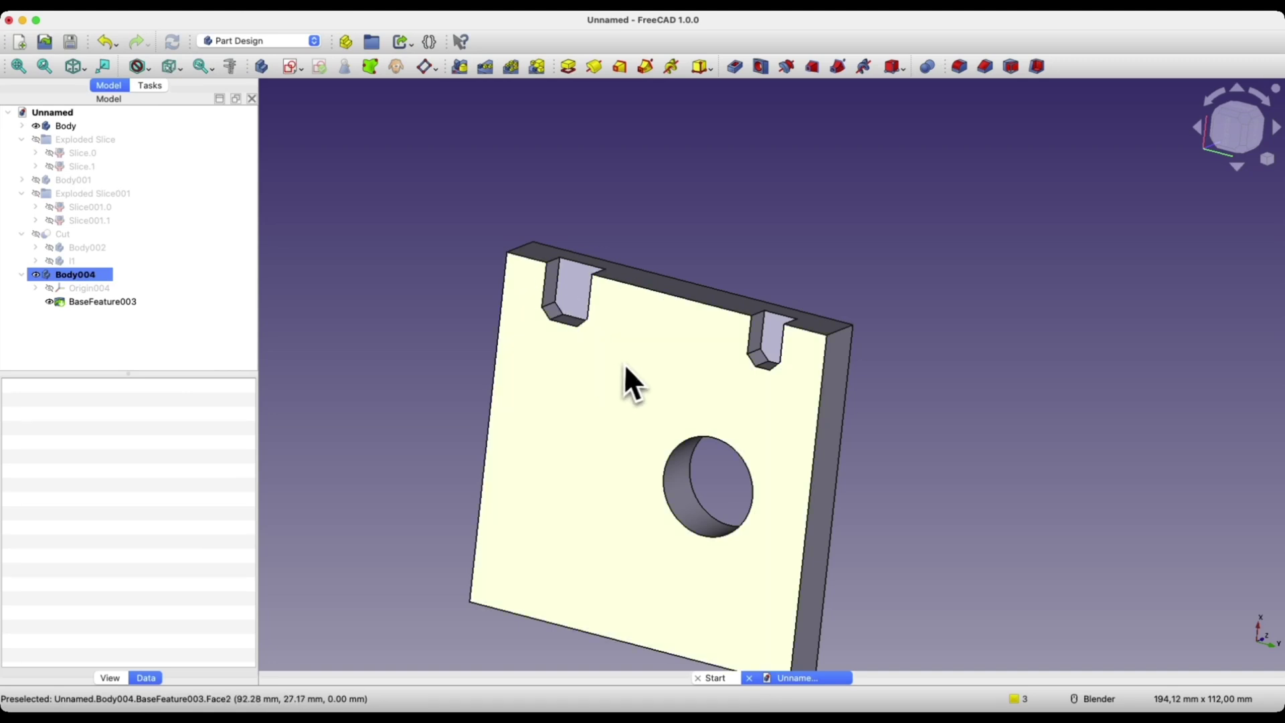
pyautogui.click(612, 329)
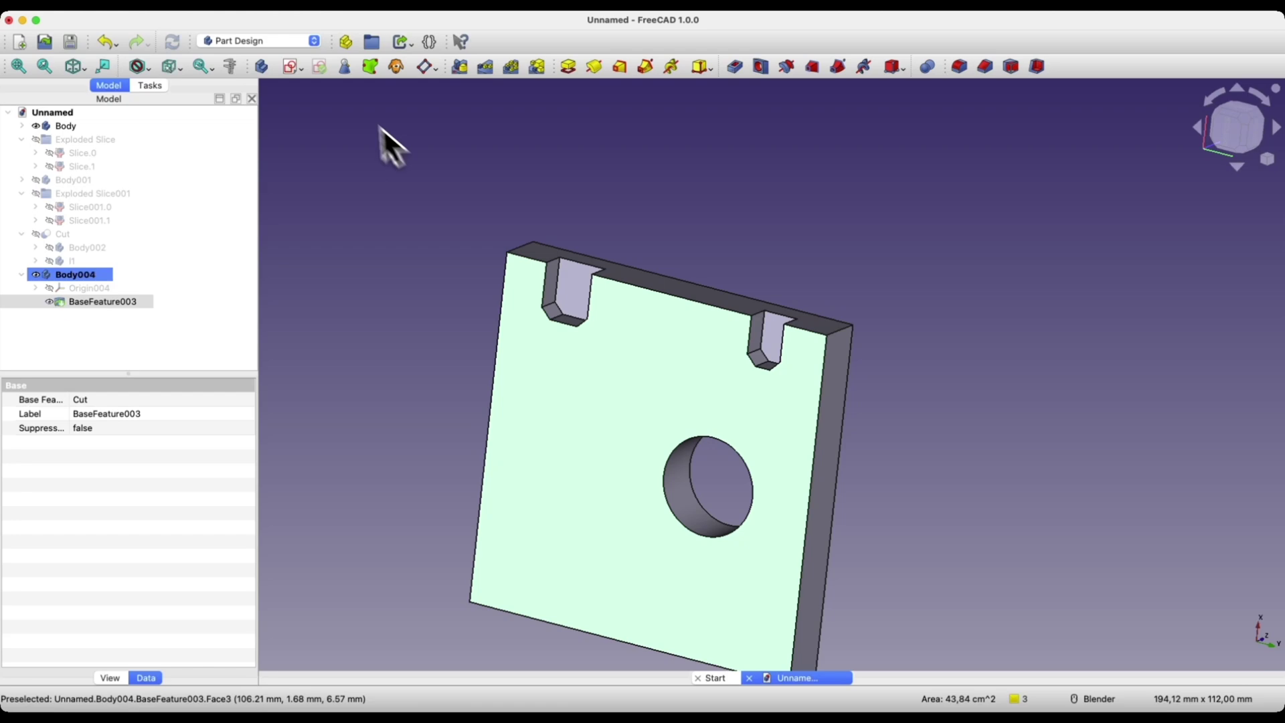
# Start a sketch on the plate face and add the upper notch's three edges as external geometry
pyautogui.click(290, 67)
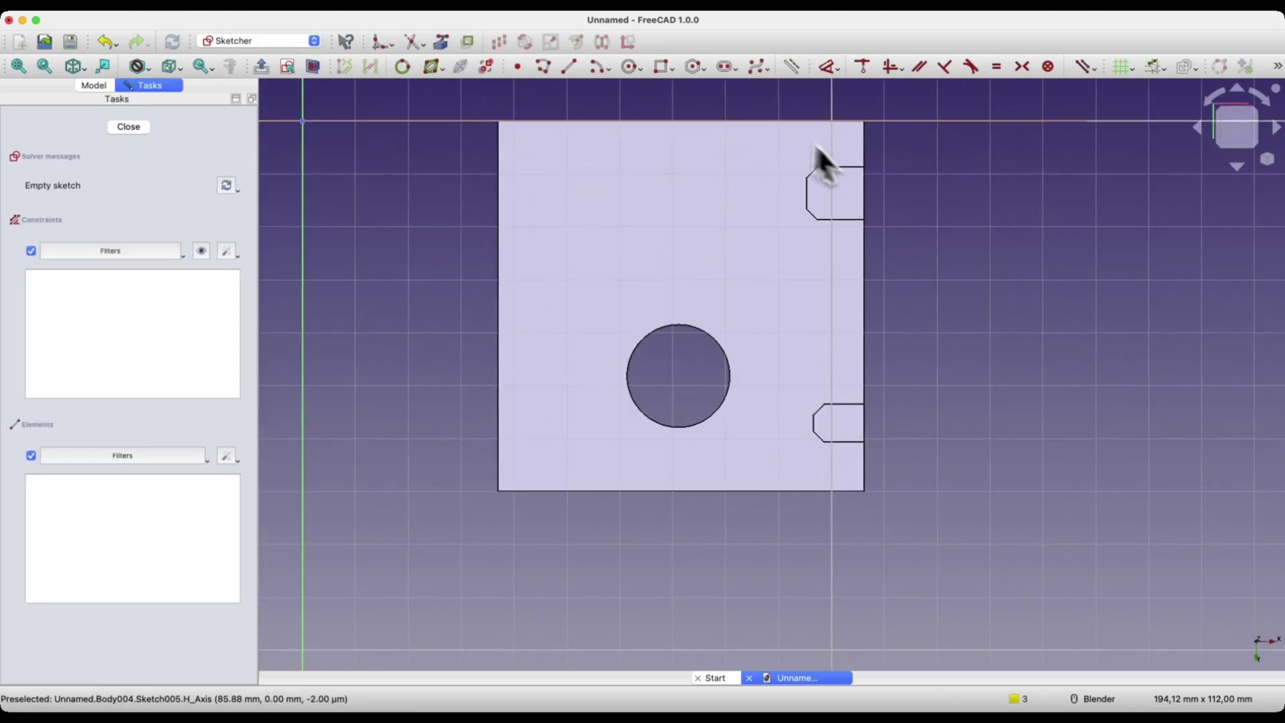
pyautogui.click(441, 43)
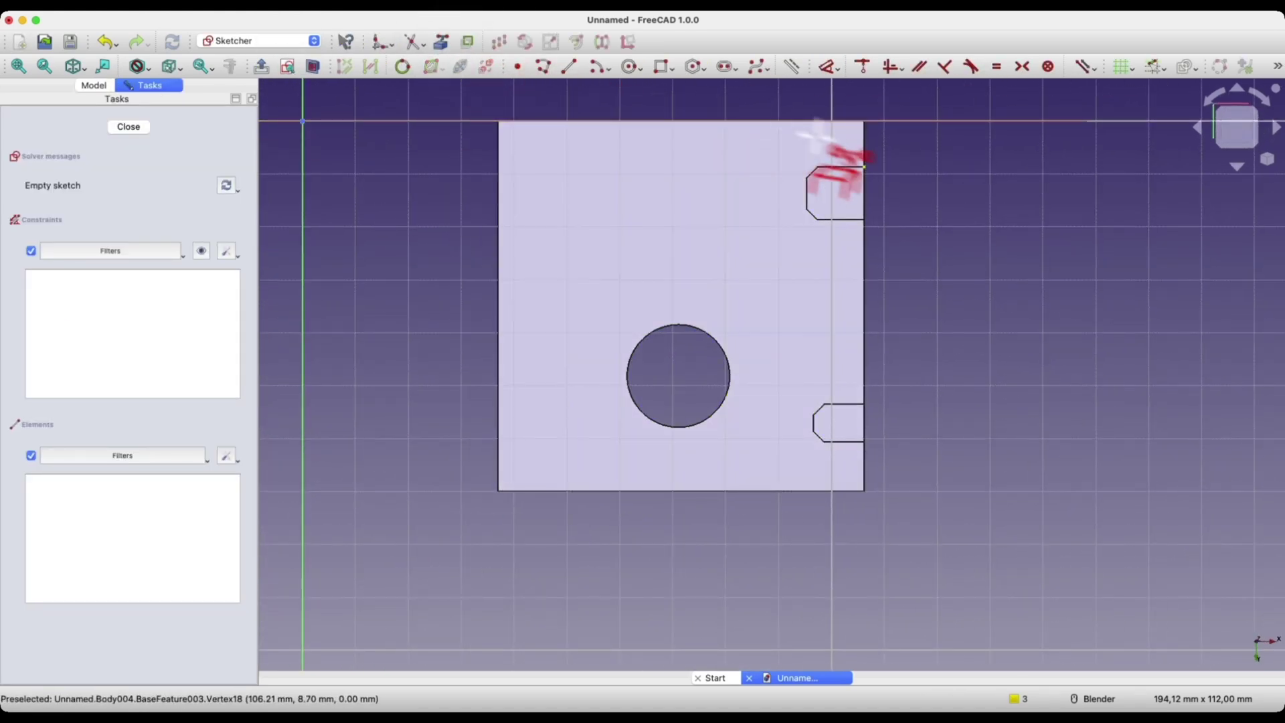
pyautogui.click(843, 167)
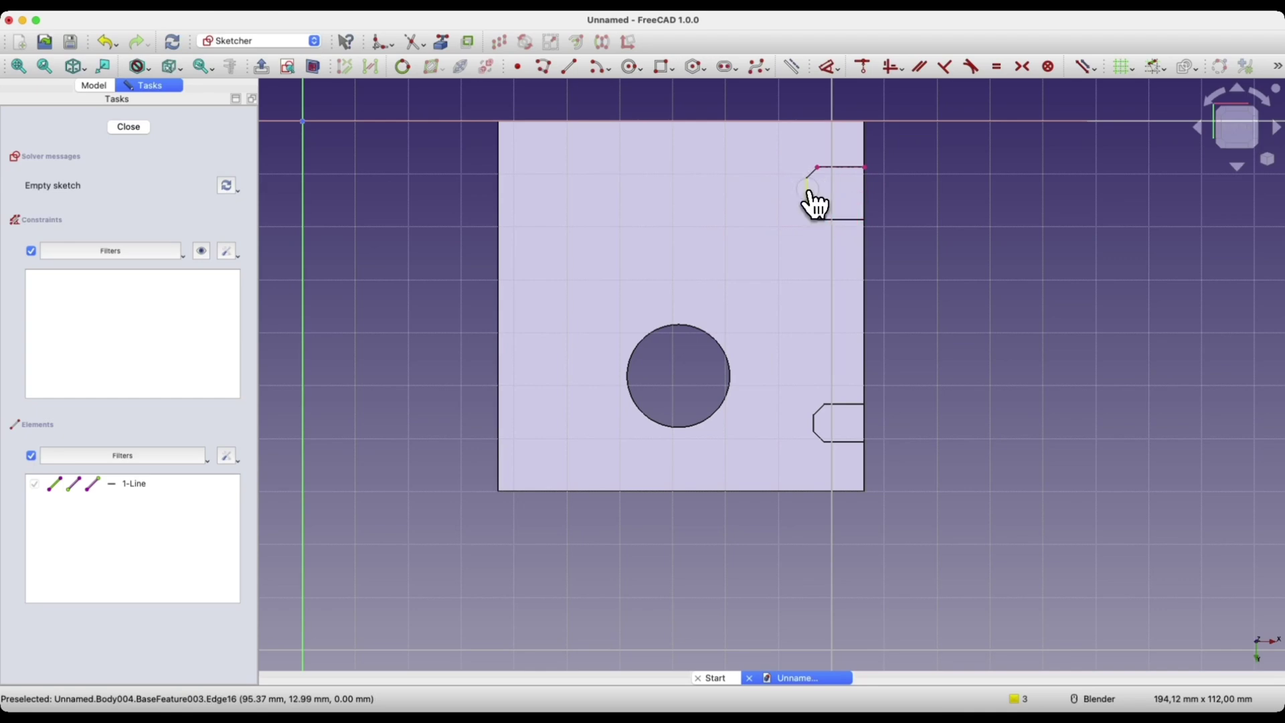
pyautogui.click(808, 194)
pyautogui.click(838, 220)
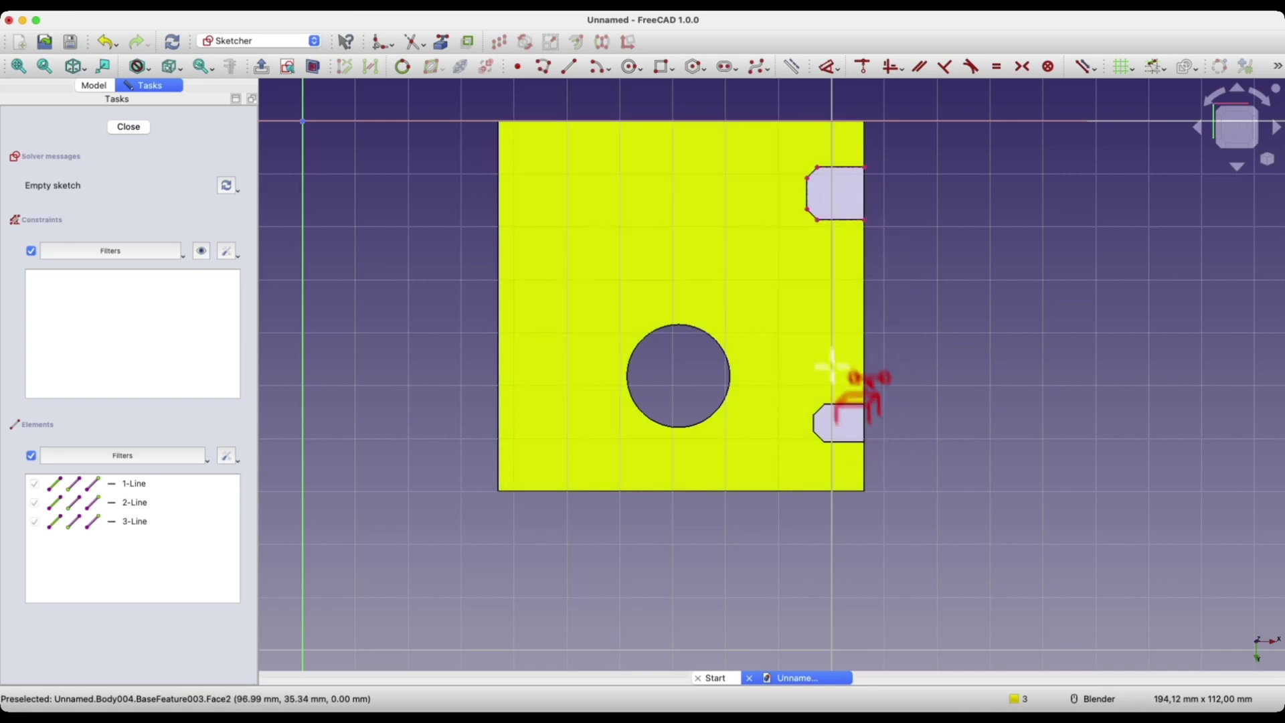
pyautogui.press('Escape')
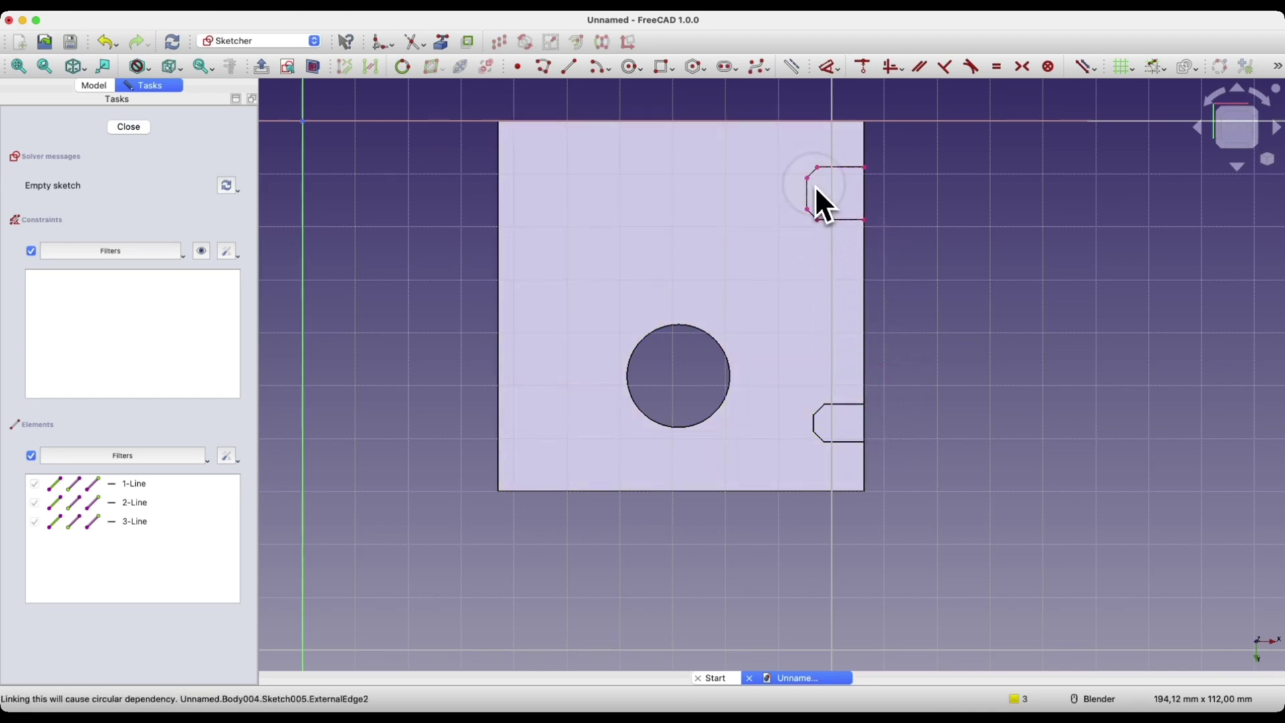
# Draw a closed polyline outline around the notch, with chamfered upper and lower corners
pyautogui.click(580, 75)
pyautogui.scroll(5, 860, 164)
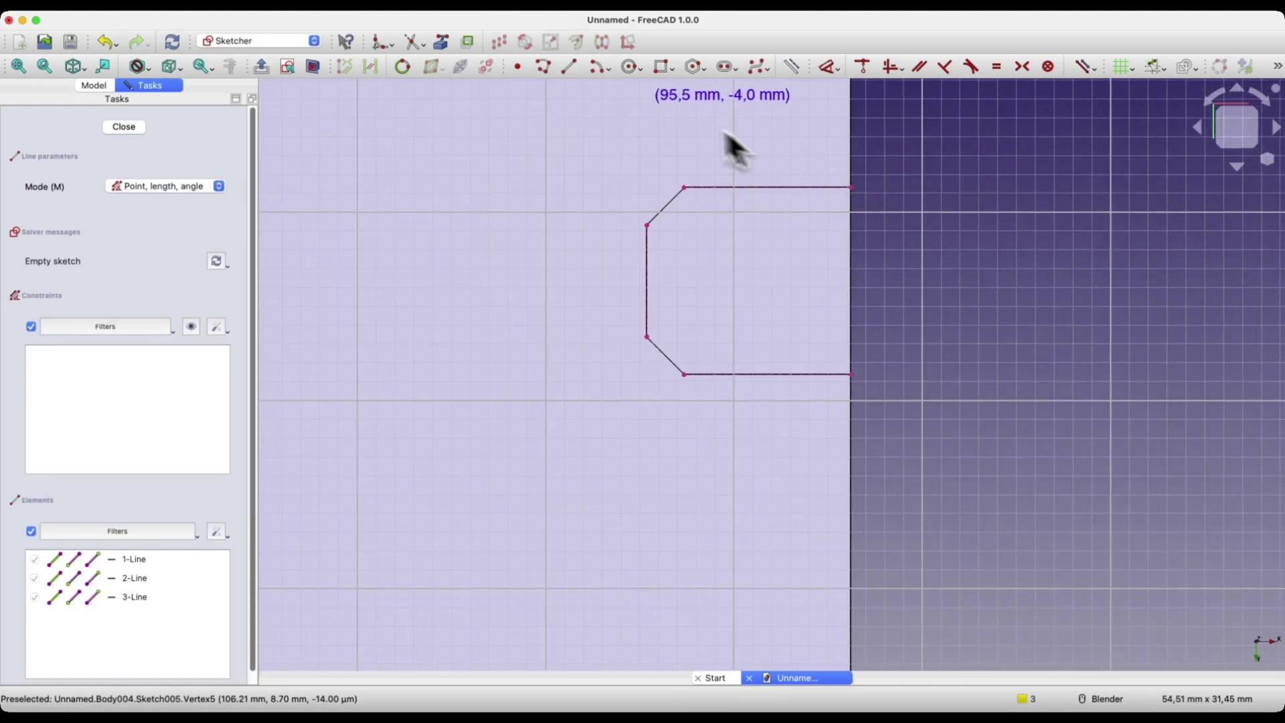
pyautogui.click(542, 67)
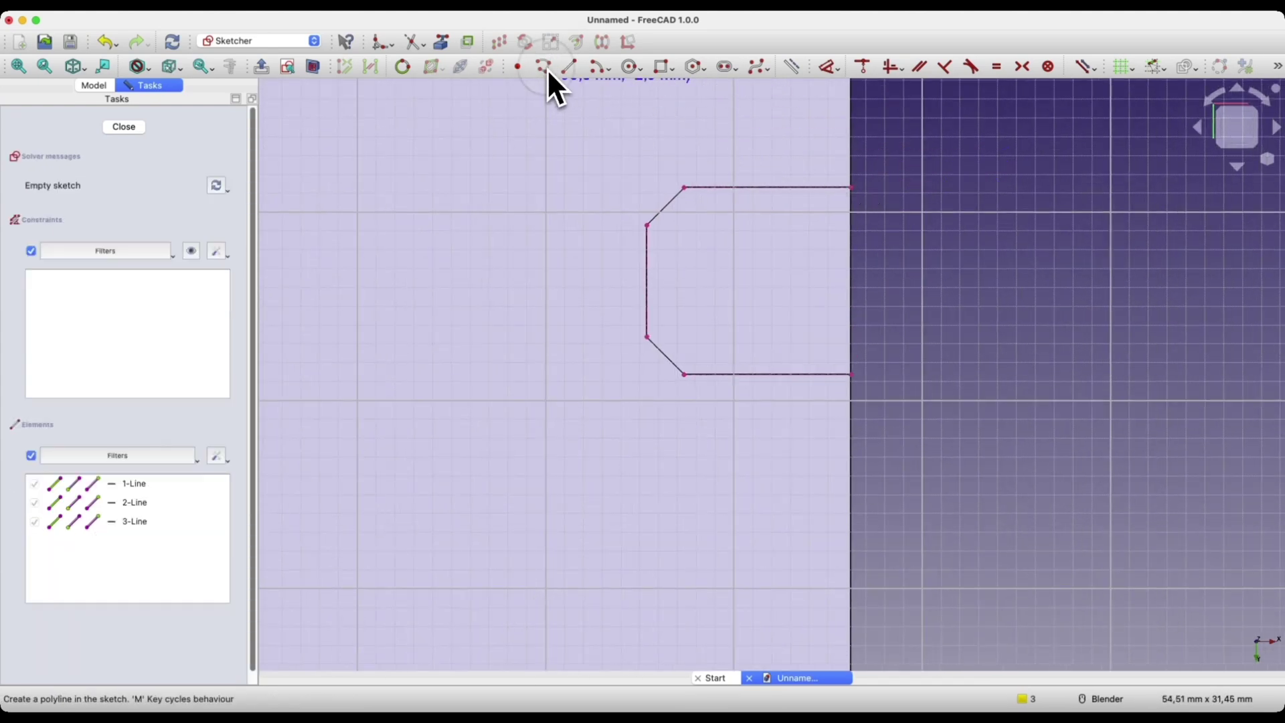
pyautogui.click(851, 186)
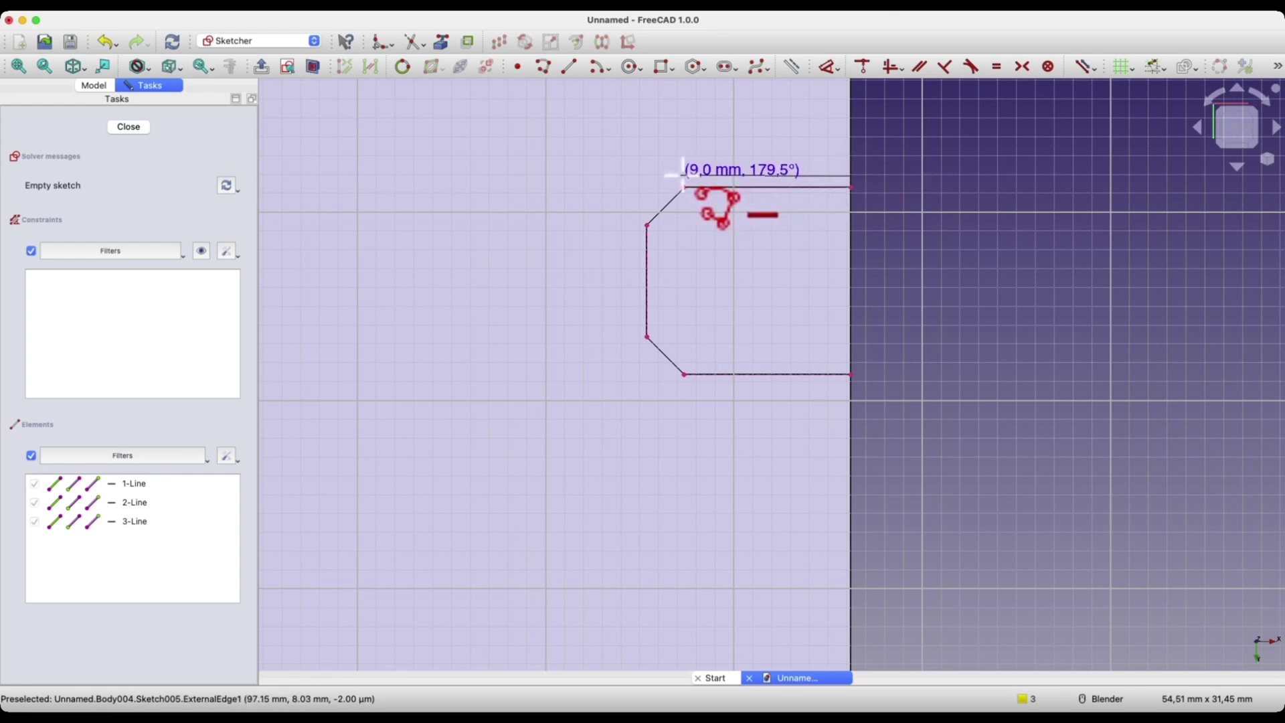
pyautogui.click(680, 176)
pyautogui.click(640, 214)
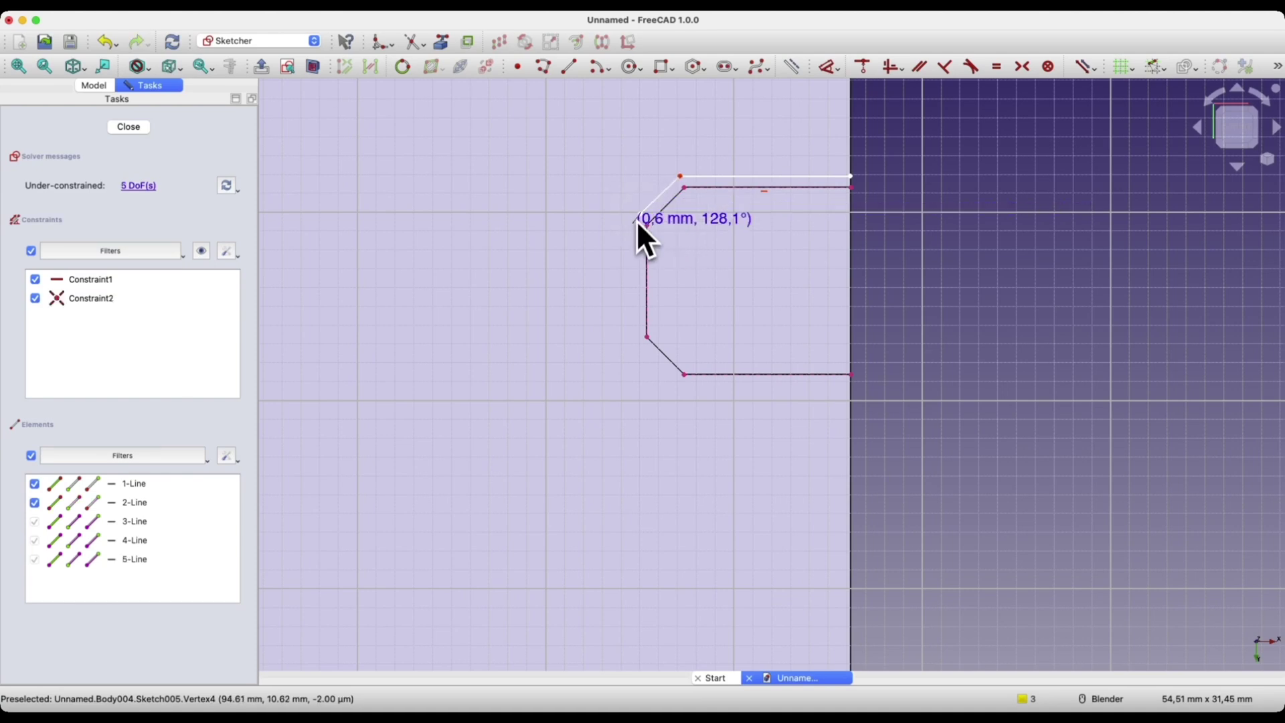
pyautogui.scroll(5, 639, 338)
pyautogui.click(643, 339)
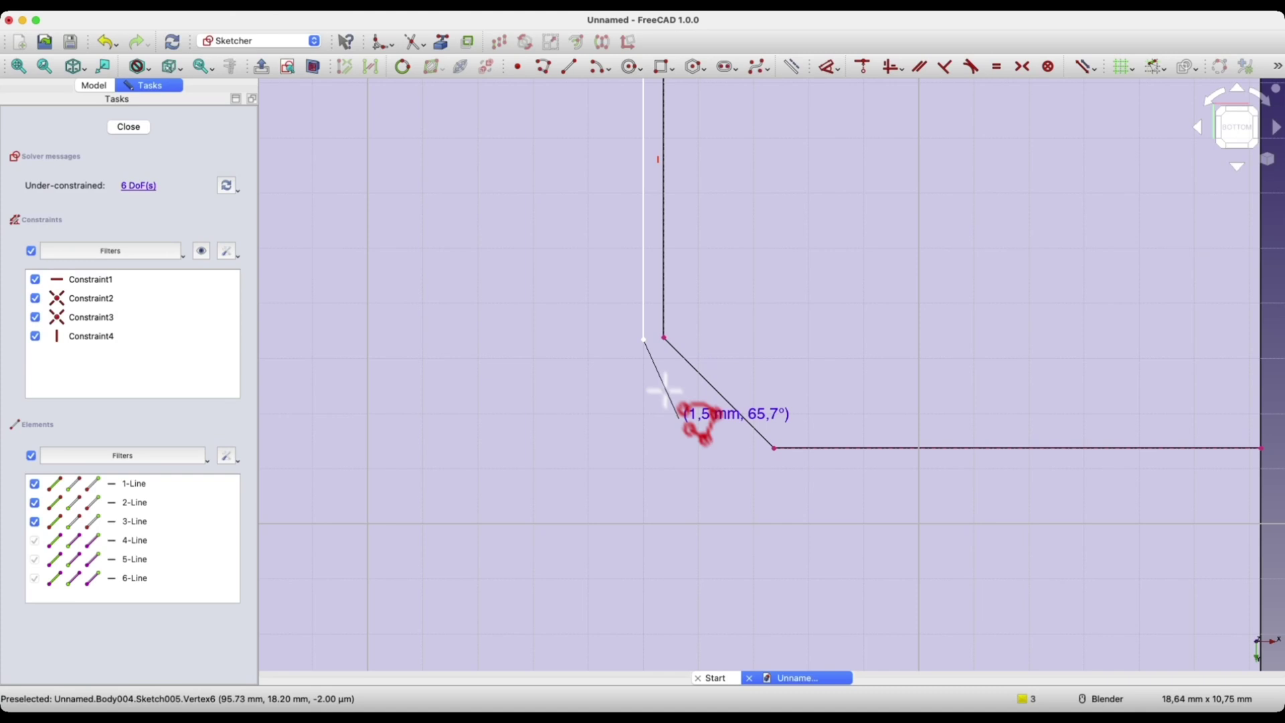
pyautogui.click(767, 461)
pyautogui.scroll(-4, 838, 468)
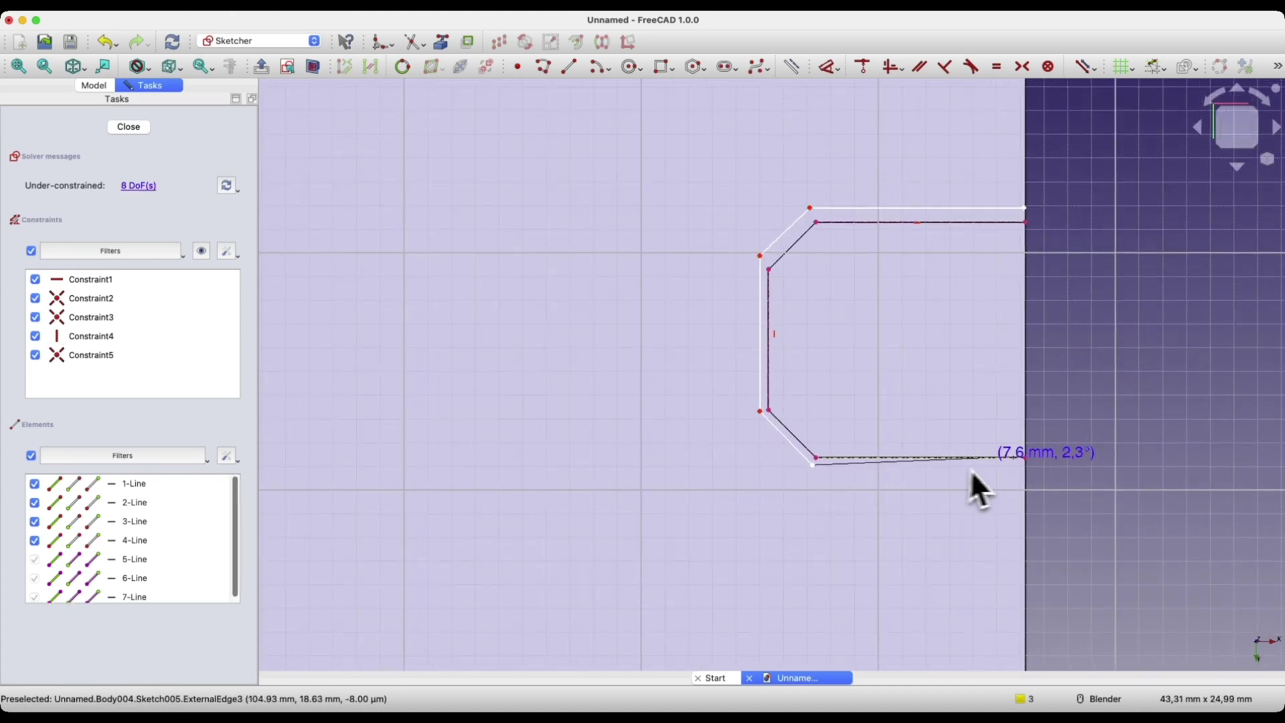
pyautogui.click(1025, 469)
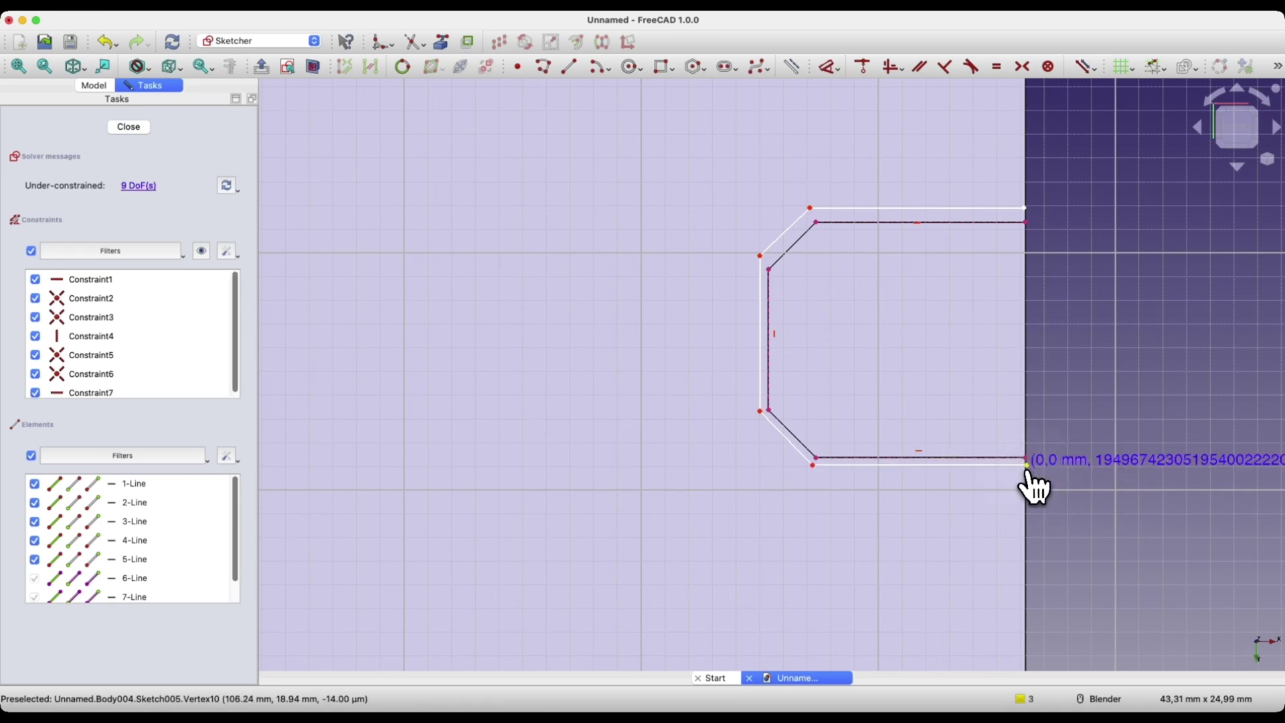
pyautogui.click(1026, 221)
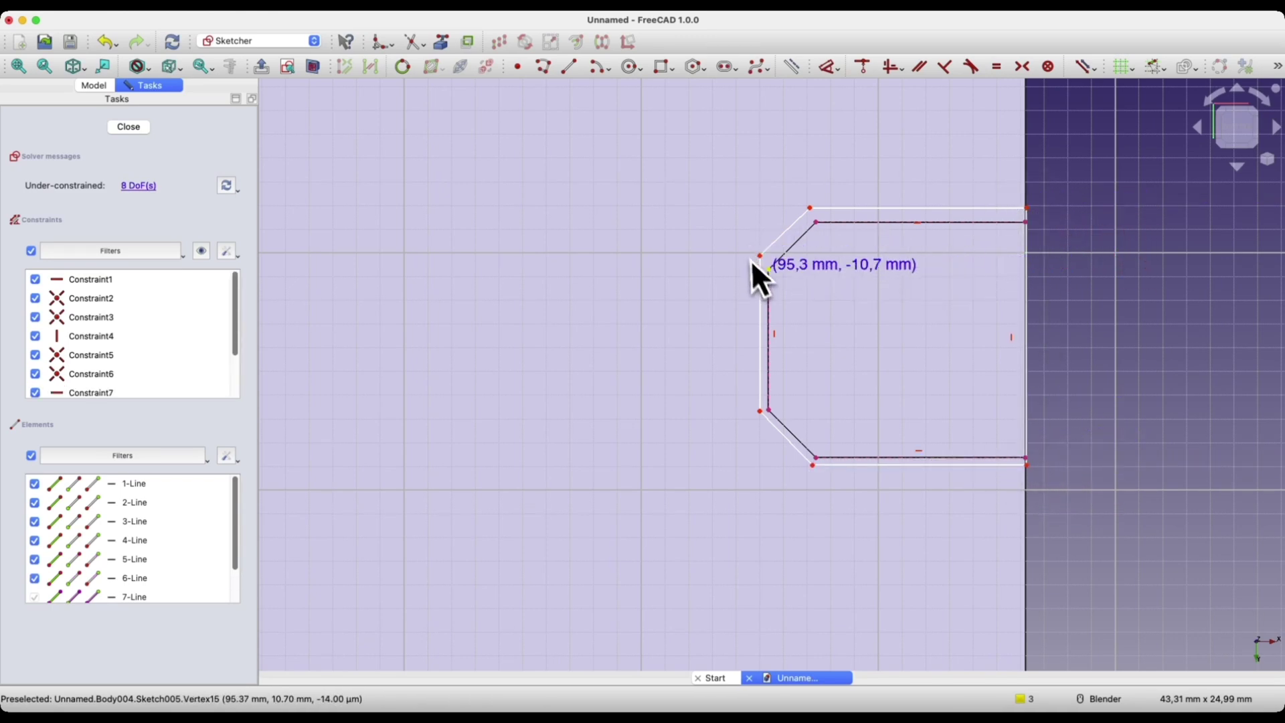
# Adjust the outline's left and top-left chamfer corners, then close Sketch005
pyautogui.rightClick(721, 295)
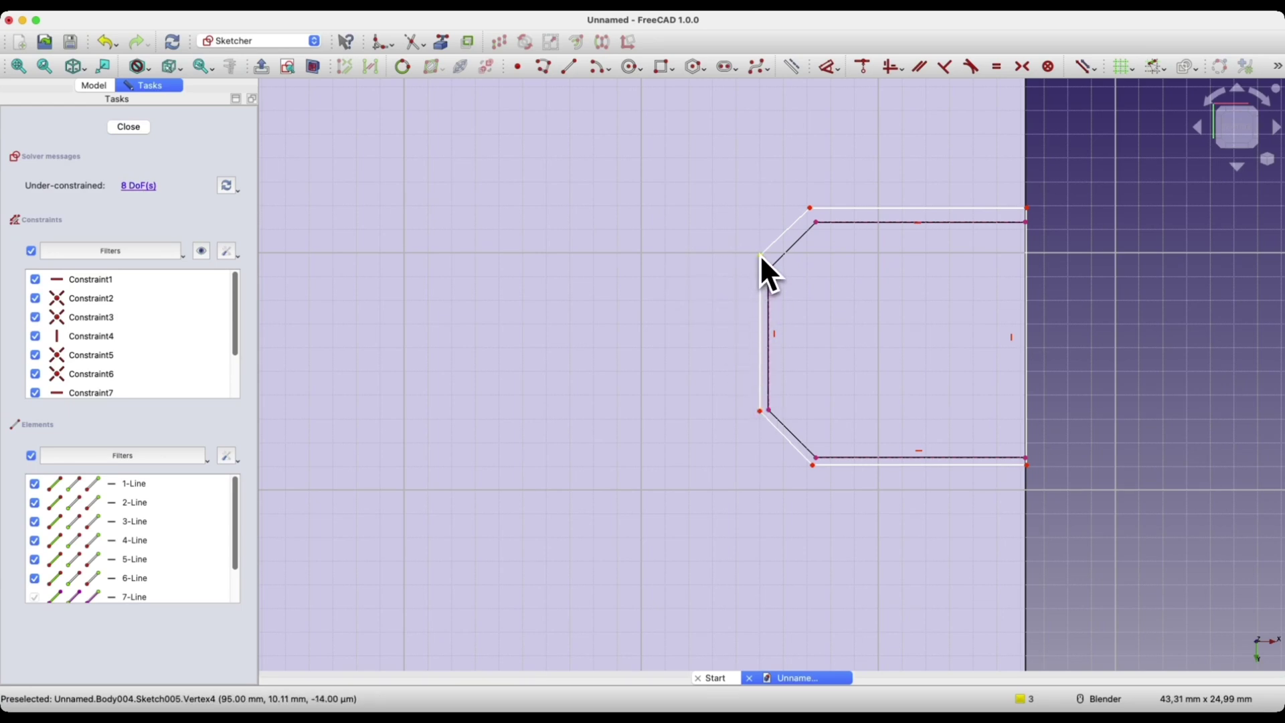
pyautogui.moveTo(761, 256); pyautogui.dragTo(758, 267)
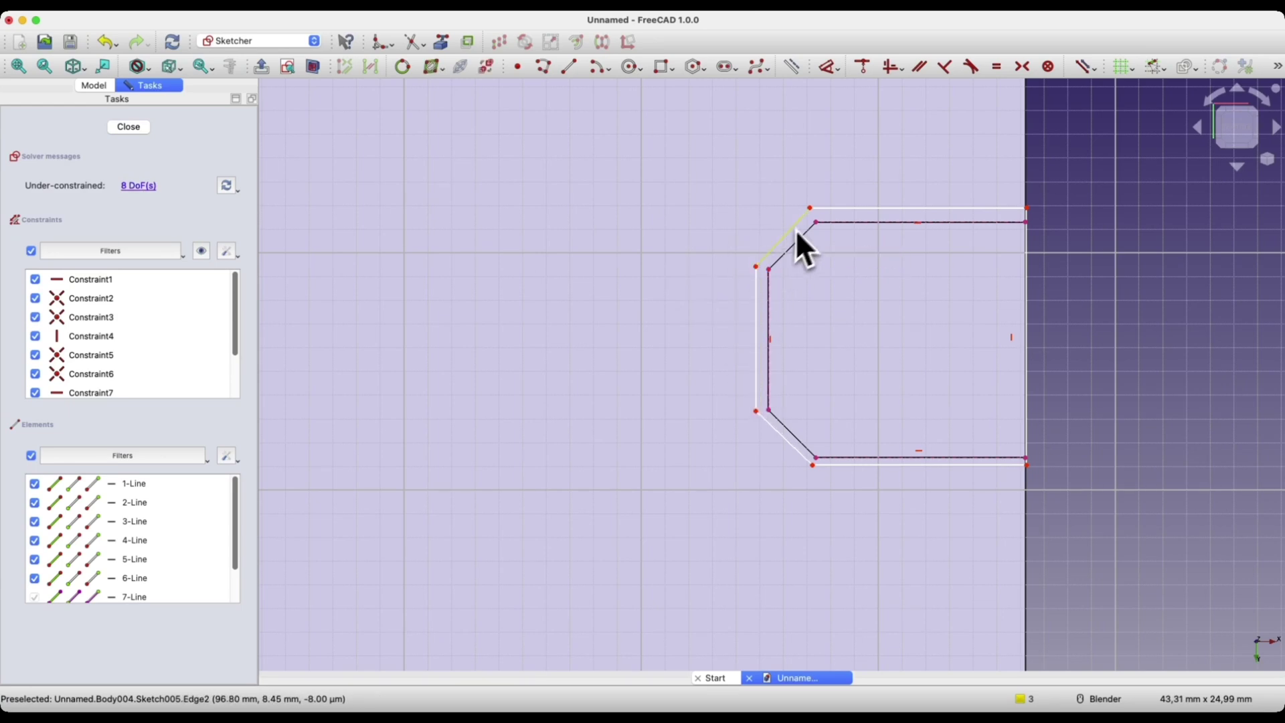
pyautogui.moveTo(811, 211); pyautogui.dragTo(812, 213)
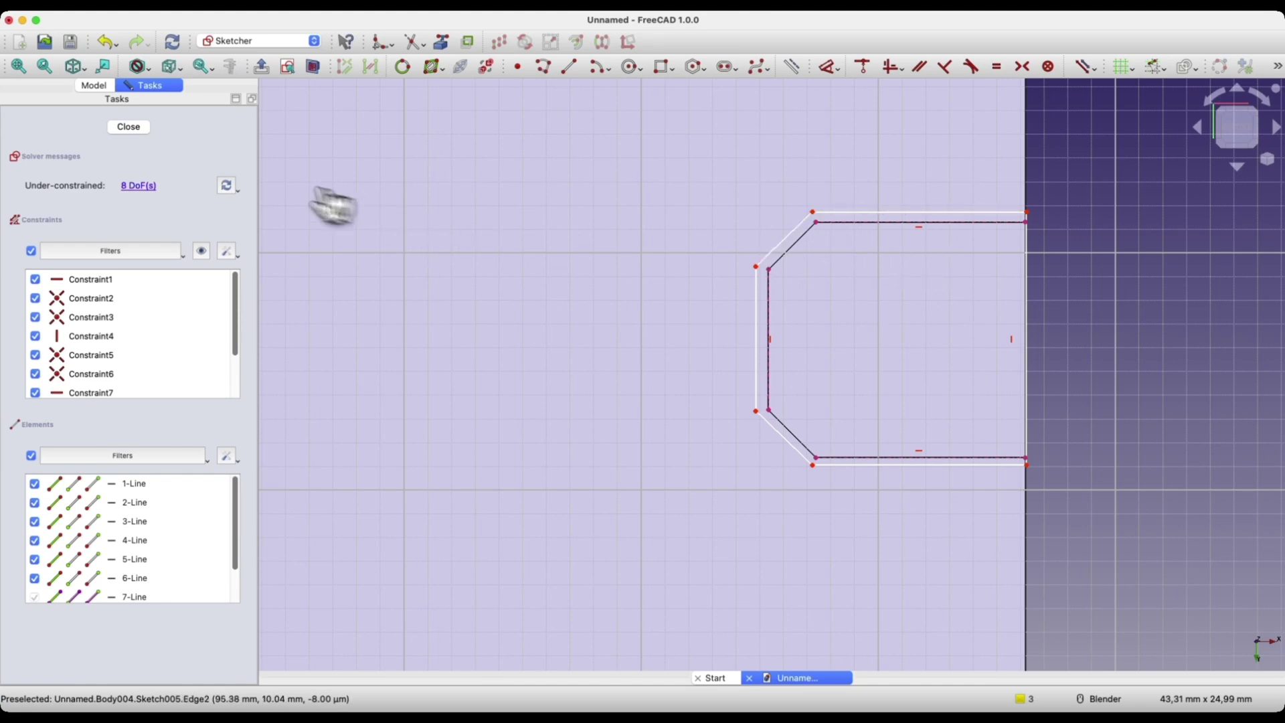
pyautogui.click(143, 130)
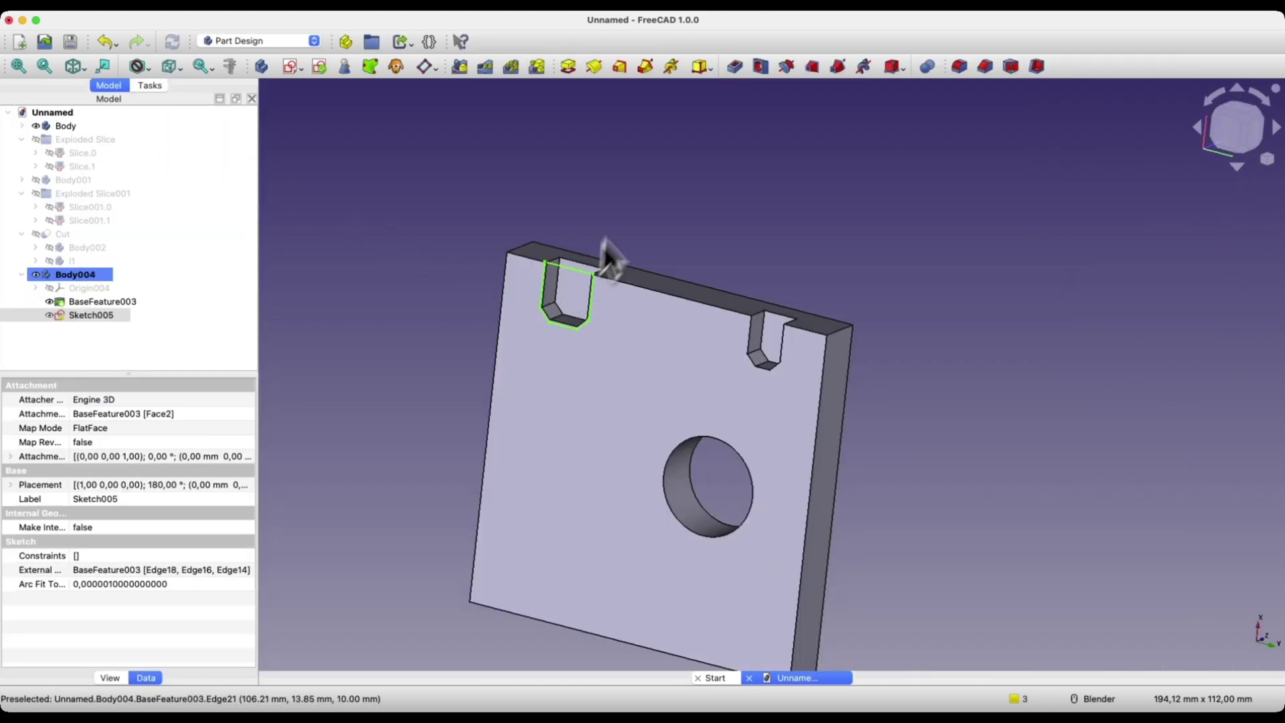
# Pocket Sketch005 5 mm deep into the plate to create Pocket001
pyautogui.click(734, 68)
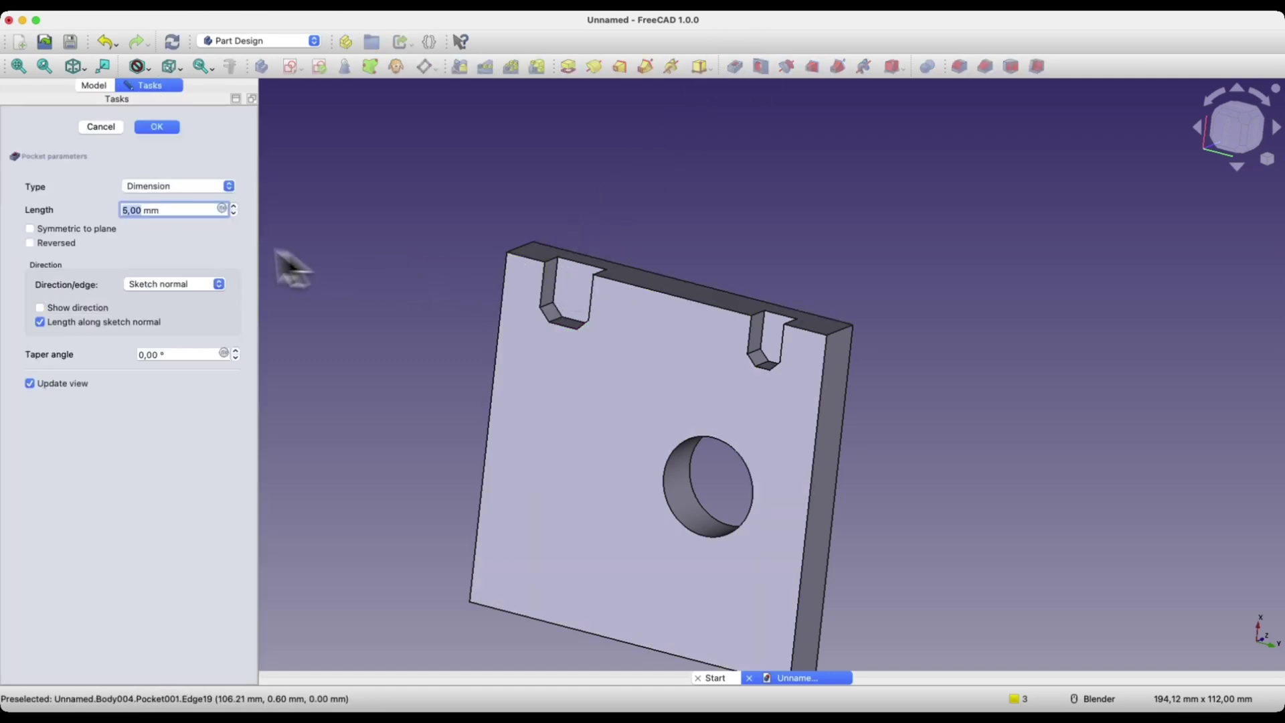
pyautogui.scroll(3, 554, 275)
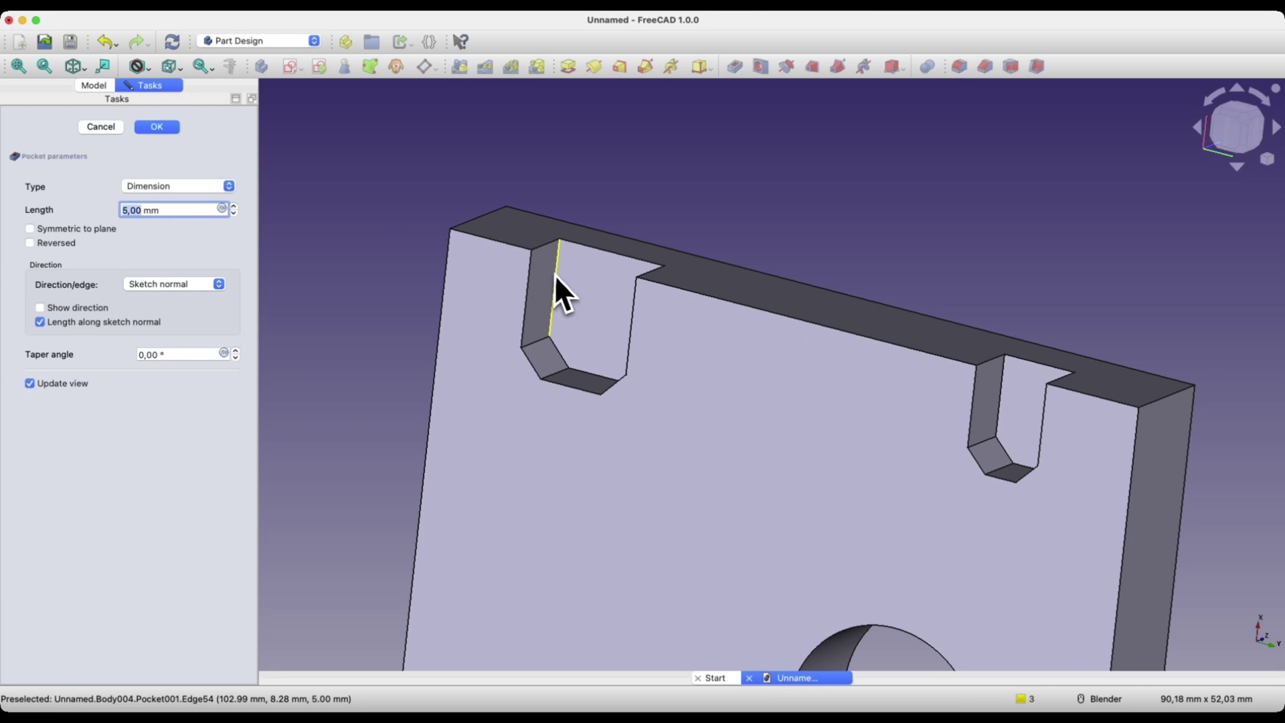
pyautogui.click(156, 127)
pyautogui.scroll(-5, 619, 351)
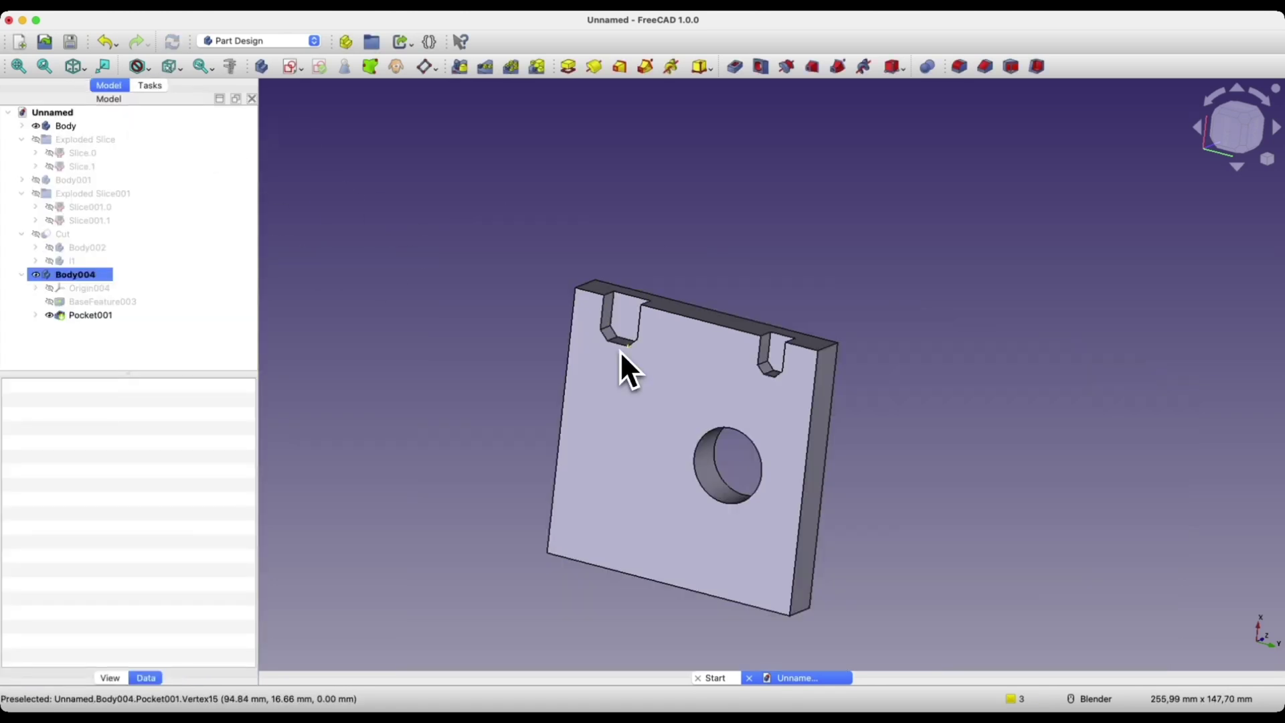